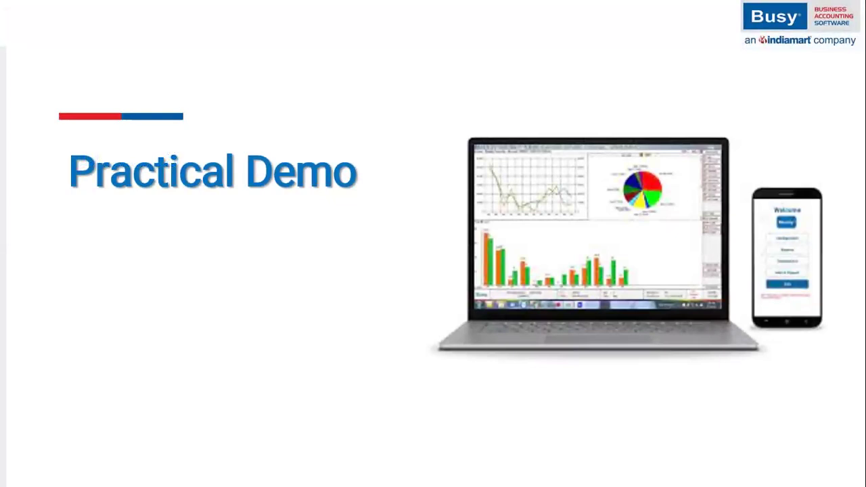
Step: Open Private Limited Company (F.Y. 2023-24) in BUSY 21, logging in as the Admin user
{"action": "key", "text": "alt+Tab"}
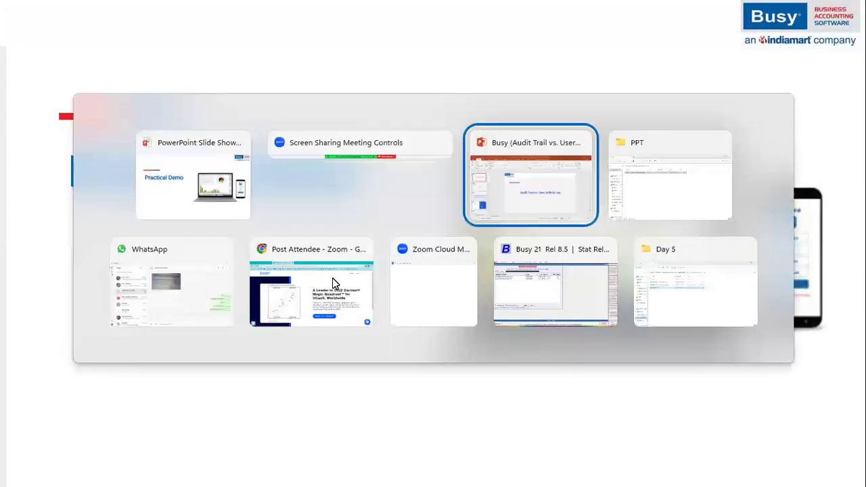
{"action": "key", "text": "alt+Tab"}
{"action": "key", "text": "alt+Tab"}
{"action": "key", "text": "alt+Tab"}
{"action": "key", "text": "alt+Tab"}
{"action": "key", "text": "alt+Tab"}
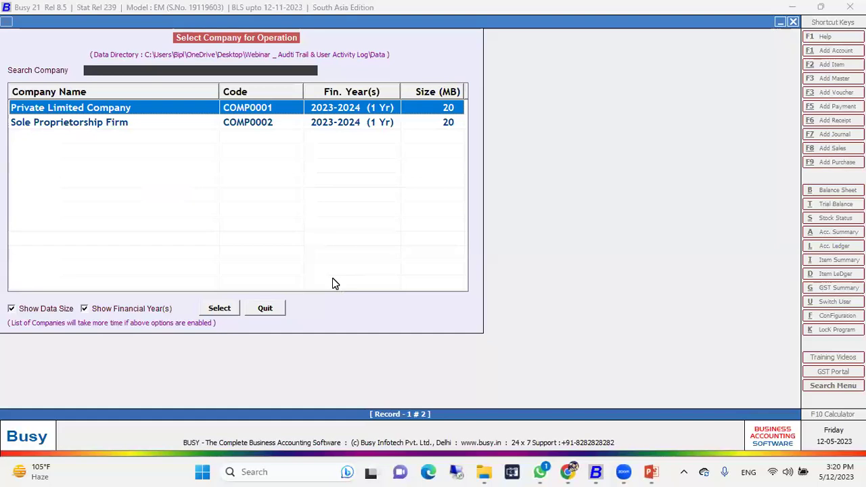
{"action": "key", "text": "Down"}
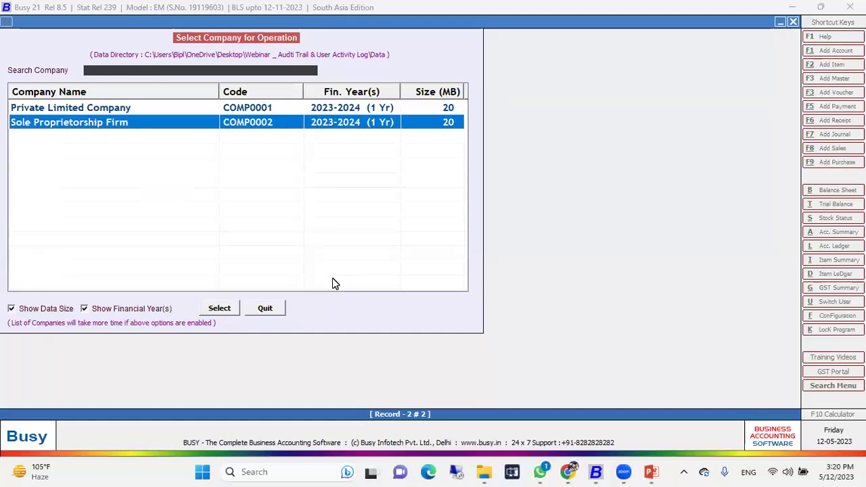
{"action": "key", "text": "Up"}
{"action": "key", "text": "Return"}
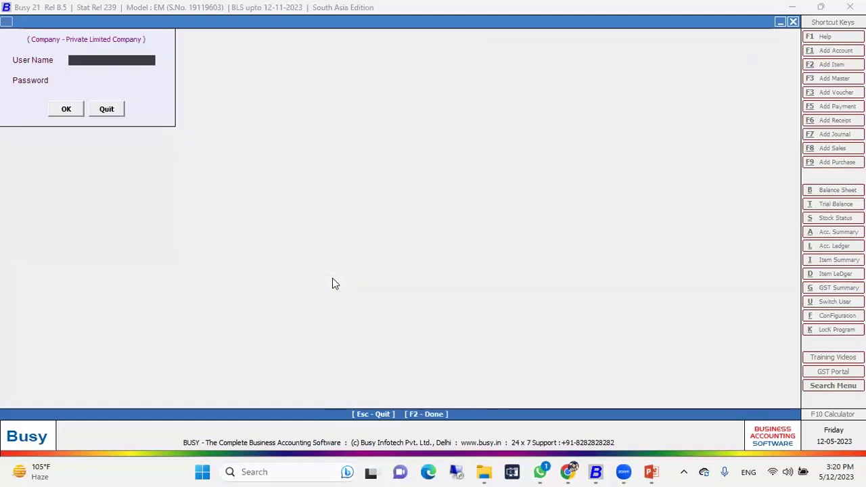
{"action": "type", "text": "admina"}
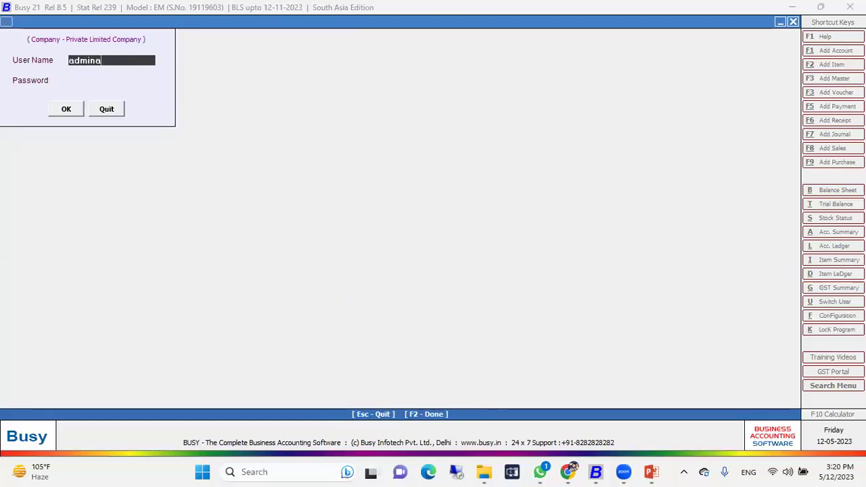
{"action": "key", "text": "Return"}
{"action": "key", "text": "Return"}
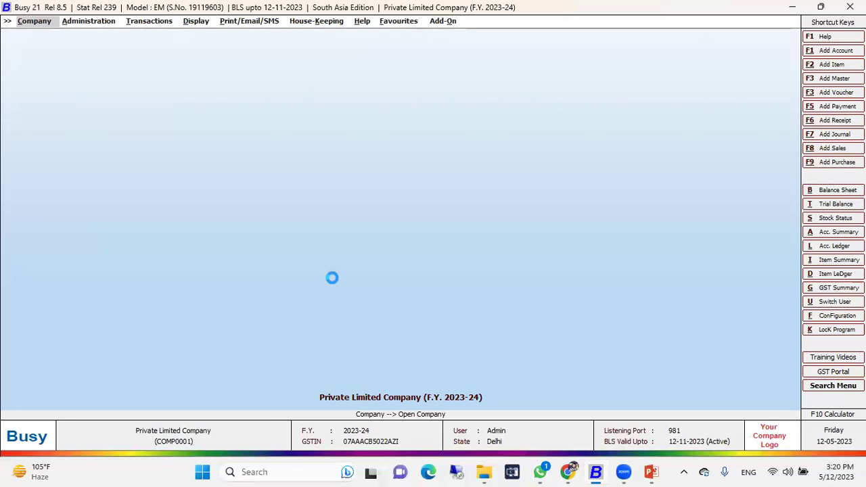
Step: View the settings of each of the company's three users in the user list
{"action": "key", "text": "Down"}
{"action": "key", "text": "Down"}
{"action": "key", "text": "Right"}
{"action": "key", "text": "Down"}
{"action": "key", "text": "Down"}
{"action": "key", "text": "Return"}
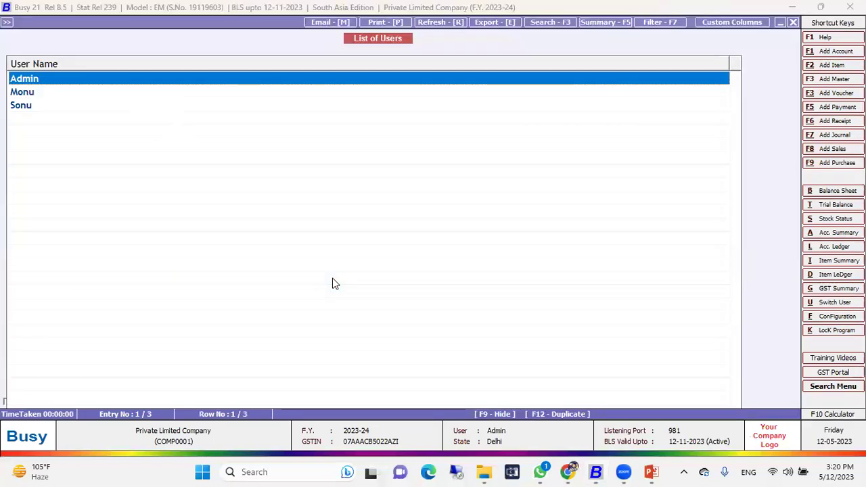
{"action": "key", "text": "Return"}
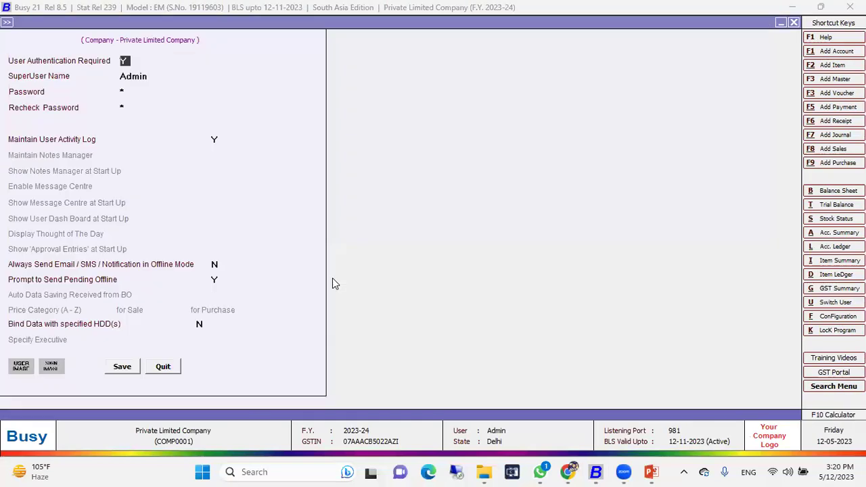
{"action": "key", "text": "Escape"}
{"action": "key", "text": "Down"}
{"action": "key", "text": "Return"}
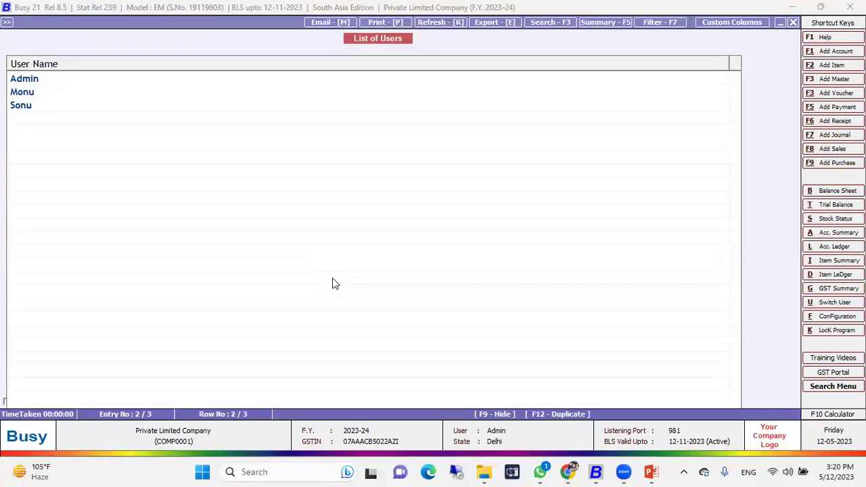
{"action": "key", "text": "Escape"}
{"action": "key", "text": "Down"}
{"action": "key", "text": "Return"}
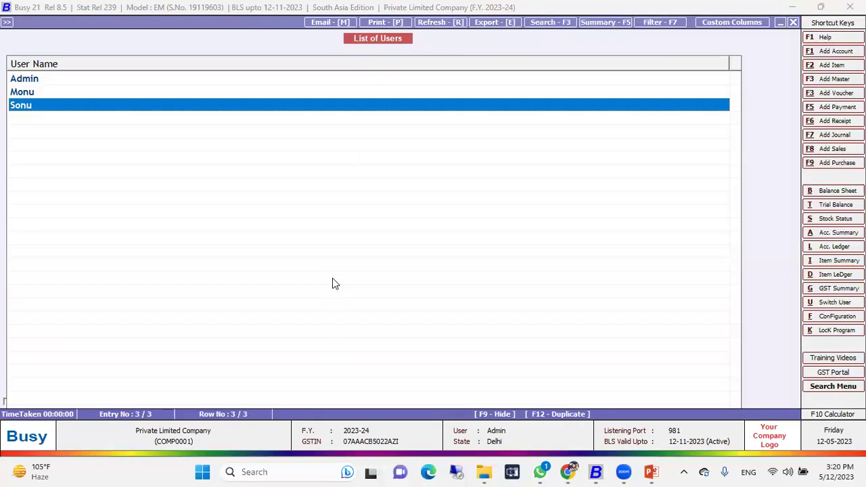
{"action": "key", "text": "Escape"}
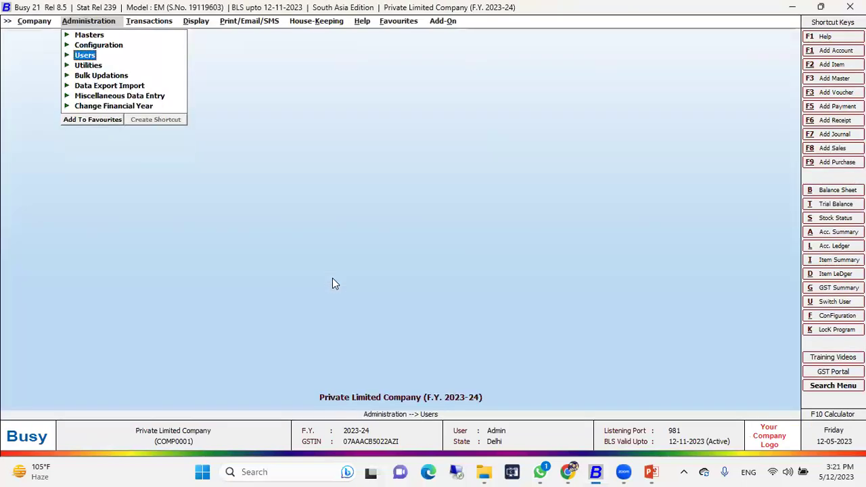
Step: Inspect the GST/VAT section of Features/Options, including the company GSTIN
{"action": "key", "text": "Up"}
{"action": "key", "text": "Return"}
{"action": "key", "text": "Return"}
{"action": "key", "text": "Down"}
{"action": "key", "text": "Down"}
{"action": "key", "text": "Down"}
{"action": "key", "text": "Down"}
{"action": "key", "text": "Down"}
{"action": "key", "text": "Return"}
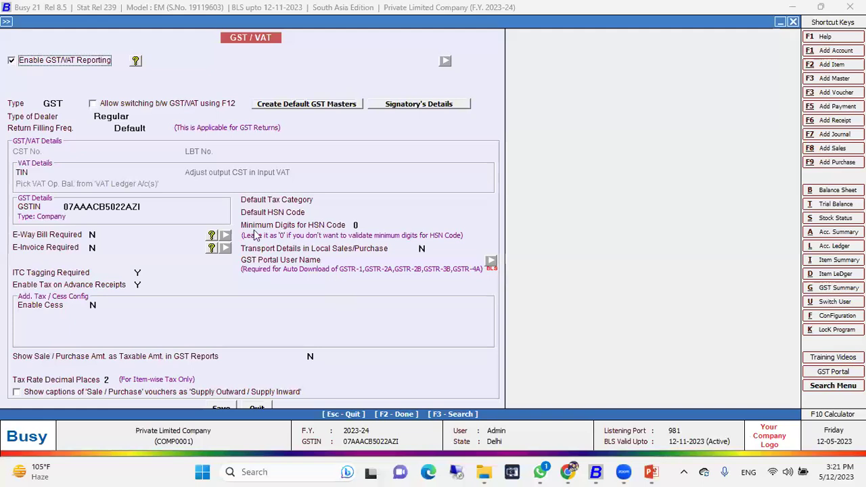
{"action": "left_click", "coordinate": [111, 209]}
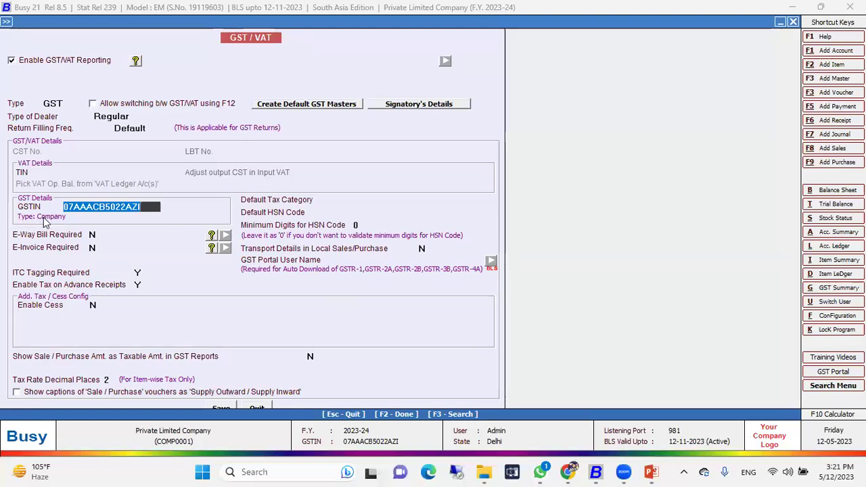
Step: Review the General feature settings, leaving Enable Voucher Auditing at N
{"action": "key", "text": "Escape"}
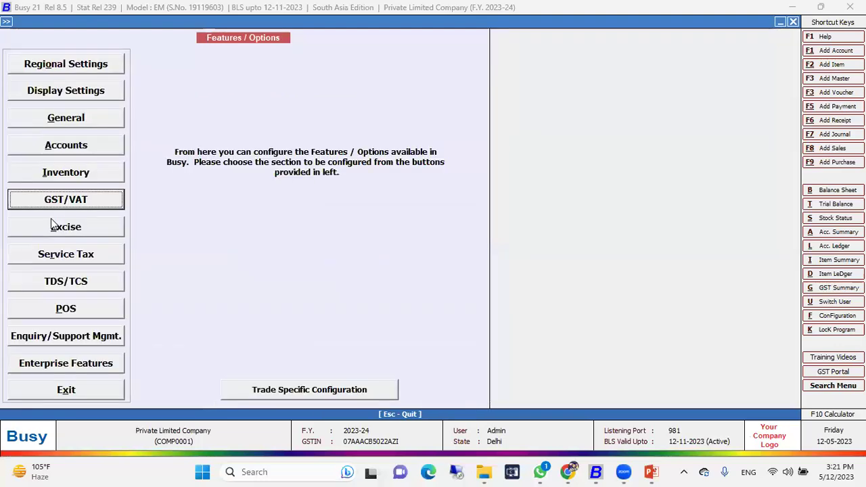
{"action": "key", "text": "Up"}
{"action": "key", "text": "Up"}
{"action": "key", "text": "Up"}
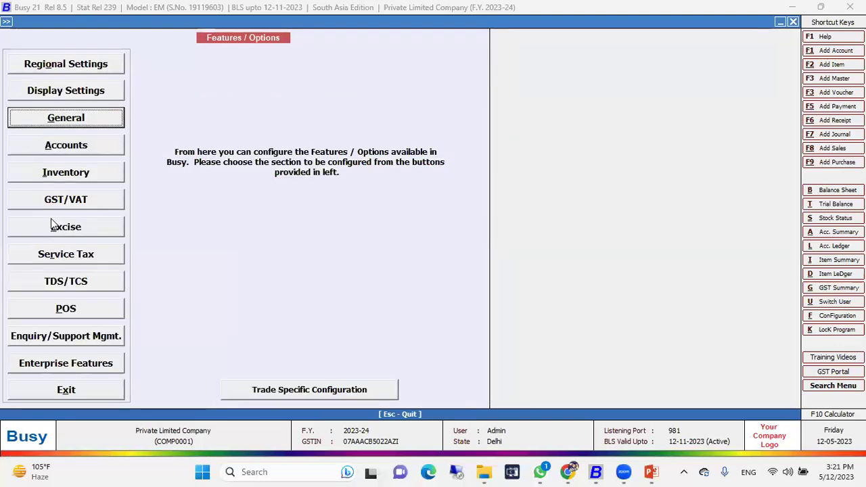
{"action": "key", "text": "Return"}
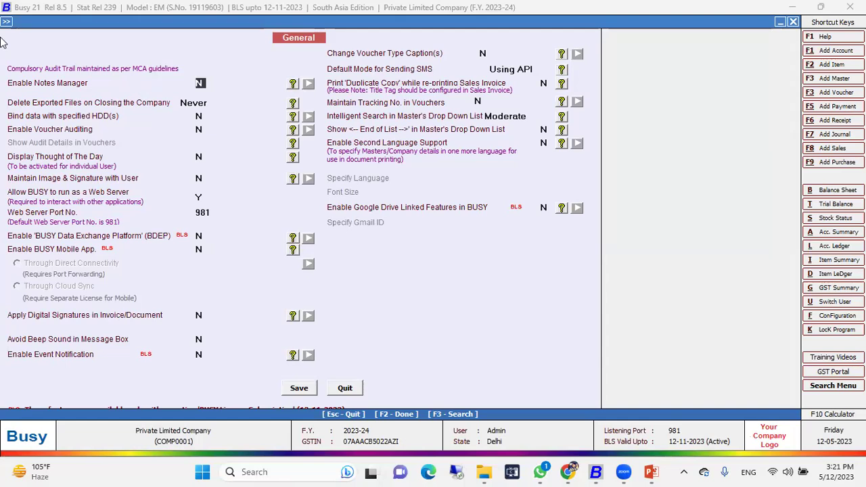
{"action": "key", "text": "Escape"}
{"action": "key", "text": "Escape"}
Step: Close Features/Options and navigate to the item masters
{"action": "key", "text": "Up"}
{"action": "key", "text": "Return"}
{"action": "key", "text": "Down"}
{"action": "key", "text": "Down"}
{"action": "key", "text": "Down"}
{"action": "key", "text": "Down"}
{"action": "key", "text": "Down"}
Step: Browse the list of item masters, then close it
{"action": "key", "text": "Up"}
{"action": "key", "text": "Return"}
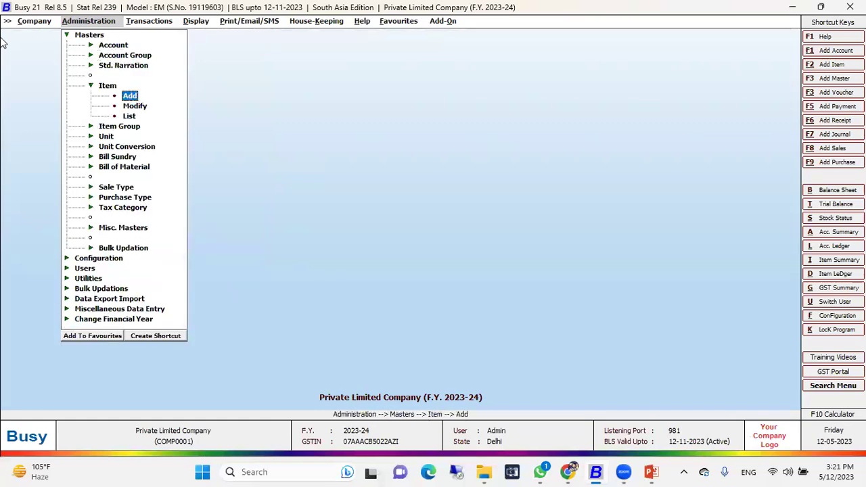
{"action": "key", "text": "Down"}
{"action": "key", "text": "Down"}
{"action": "key", "text": "Return"}
{"action": "key", "text": "Return"}
{"action": "key", "text": "Return"}
{"action": "key", "text": "Return"}
{"action": "key", "text": "Return"}
{"action": "key", "text": "Return"}
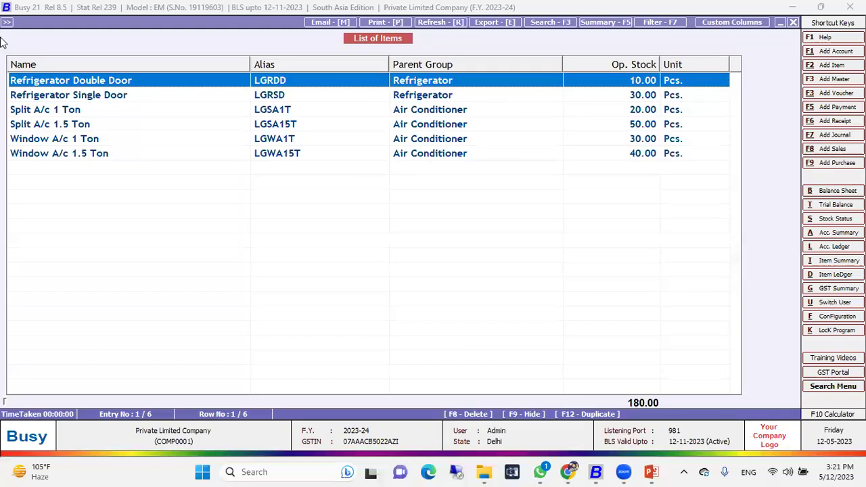
{"action": "key", "text": "Escape"}
{"action": "key", "text": "Escape"}
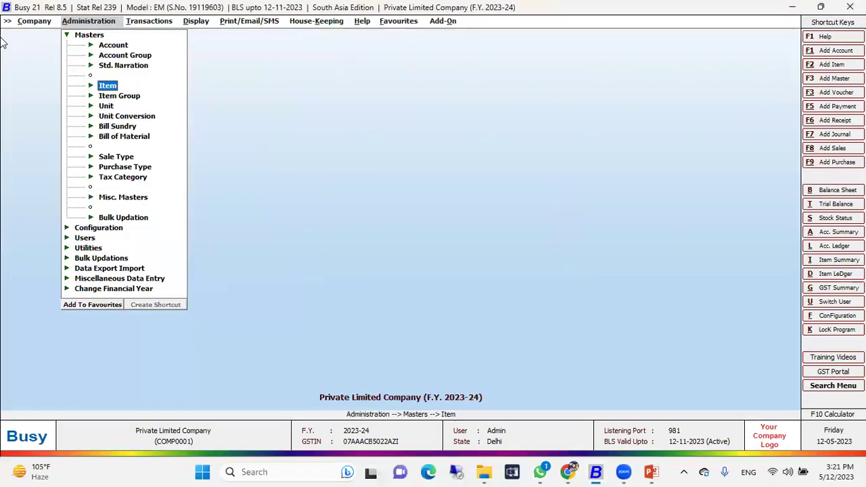
{"action": "key", "text": "Escape"}
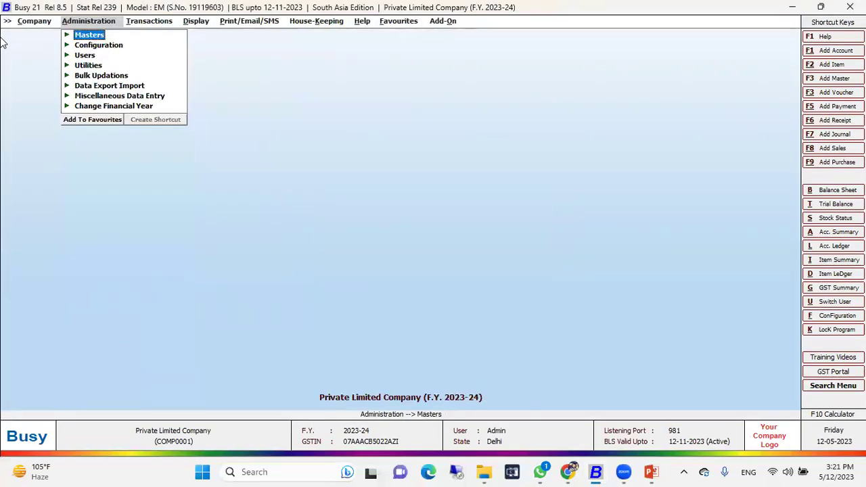
Step: Start purchase voucher 001 of type Central-MultiRate with party DB Finishing Works Ltd
{"action": "key", "text": "Right"}
{"action": "key", "text": "Down"}
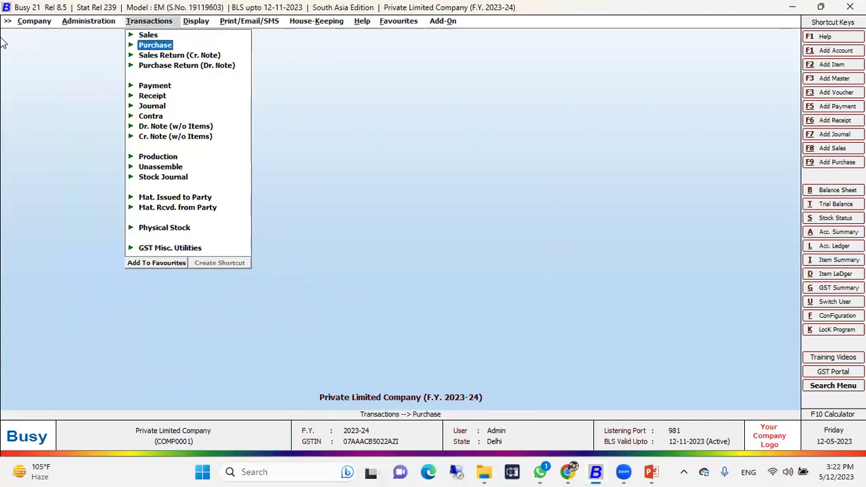
{"action": "key", "text": "Return"}
{"action": "key", "text": "Return"}
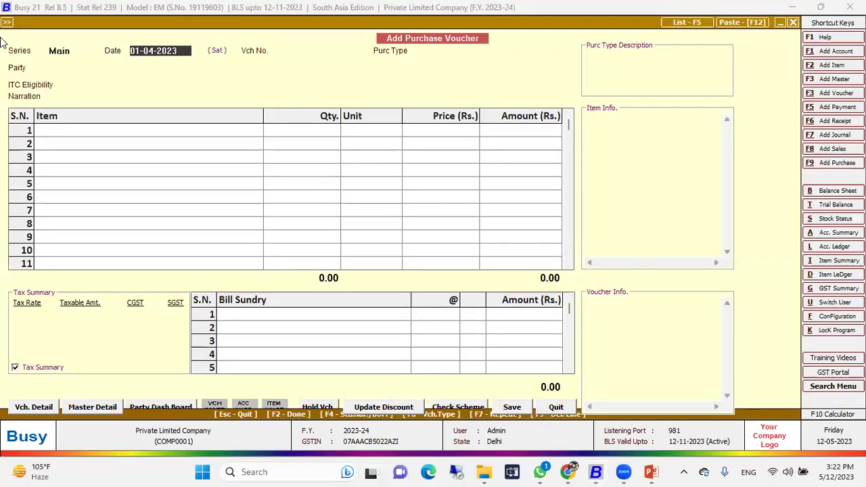
{"action": "key", "text": "Return"}
{"action": "key", "text": "Return"}
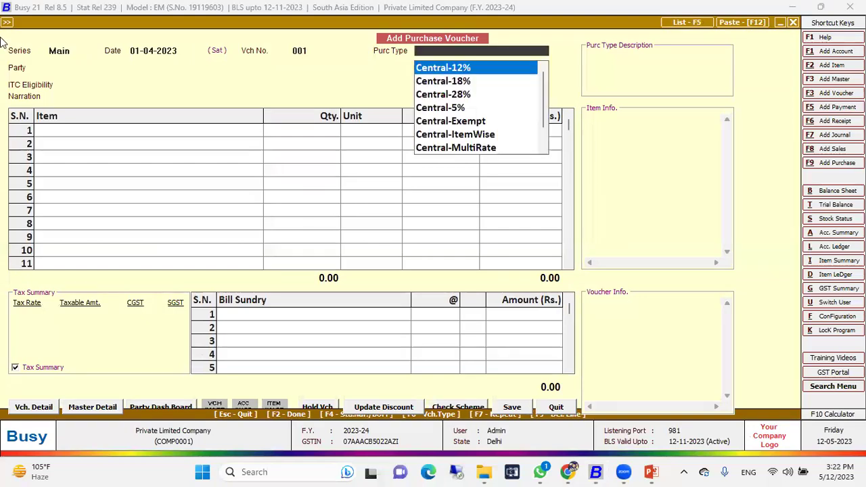
{"action": "key", "text": "Return"}
{"action": "key", "text": "Down"}
{"action": "key", "text": "Down"}
{"action": "key", "text": "Up"}
{"action": "key", "text": "Return"}
Step: Add 10 Refrigerator Double Door with 18% IGST and save the voucher at 2,68,367.40
{"action": "key", "text": "Return"}
{"action": "key", "text": "Return"}
{"action": "key", "text": "Down"}
{"action": "key", "text": "Down"}
{"action": "key", "text": "Down"}
{"action": "key", "text": "Down"}
{"action": "key", "text": "Down"}
{"action": "key", "text": "Down"}
{"action": "key", "text": "Return"}
{"action": "type", "text": "10"}
{"action": "key", "text": "Return"}
{"action": "key", "text": "Return"}
{"action": "key", "text": "Return"}
{"action": "key", "text": "Return"}
{"action": "key", "text": "Return"}
{"action": "key", "text": "Return"}
{"action": "key", "text": "Return"}
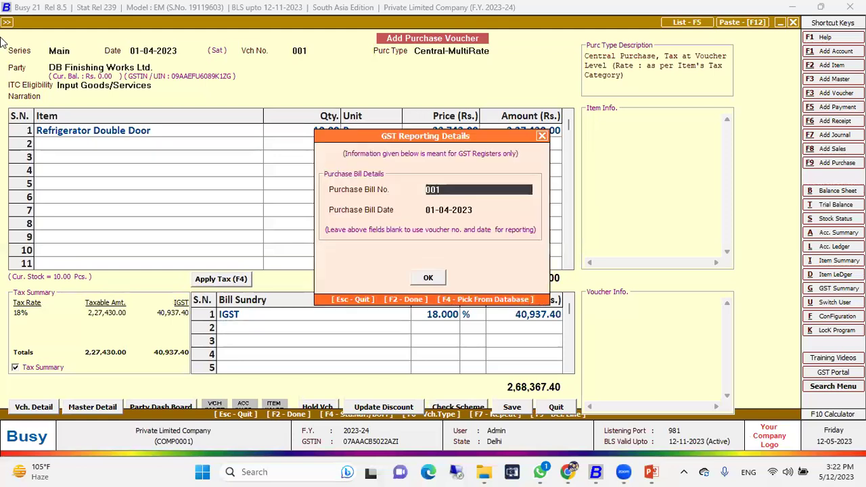
{"action": "key", "text": "Return"}
{"action": "key", "text": "Return"}
{"action": "key", "text": "Return"}
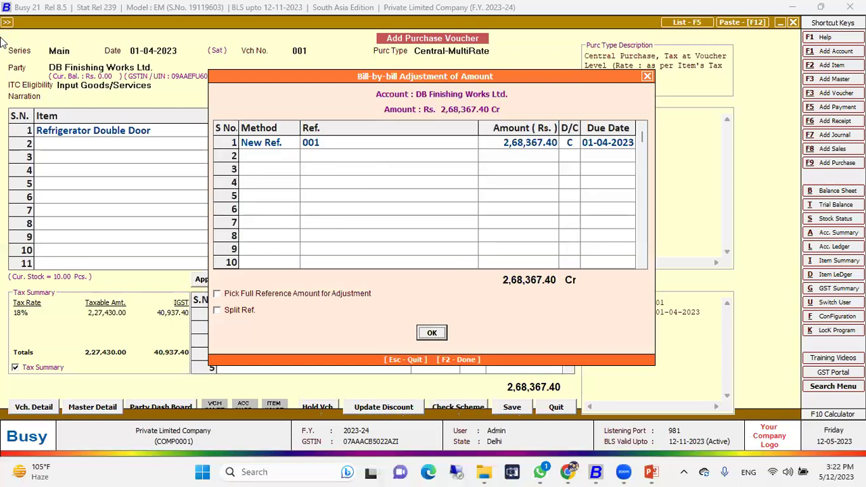
{"action": "key", "text": "Return"}
{"action": "key", "text": "Left"}
{"action": "key", "text": "Return"}
{"action": "key", "text": "Return"}
{"action": "key", "text": "Escape"}
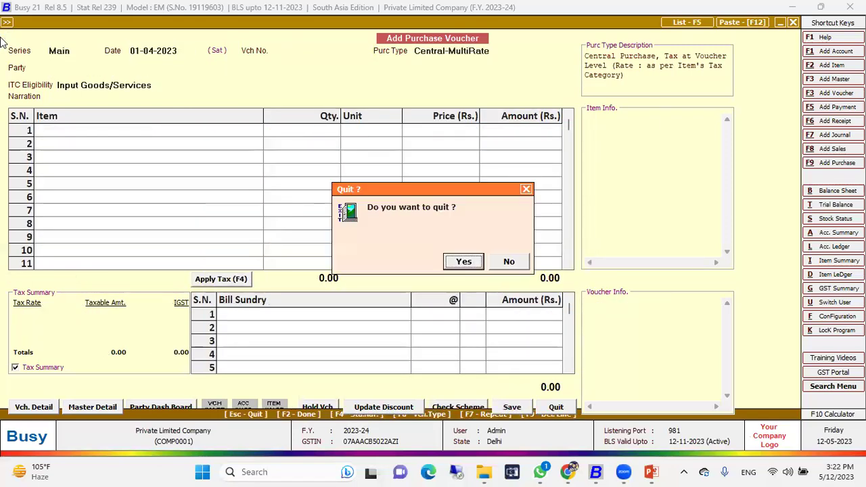
Step: Leave voucher entry and choose to modify an existing purchase voucher
{"action": "key", "text": "Return"}
{"action": "key", "text": "Escape"}
{"action": "key", "text": "Return"}
{"action": "key", "text": "Down"}
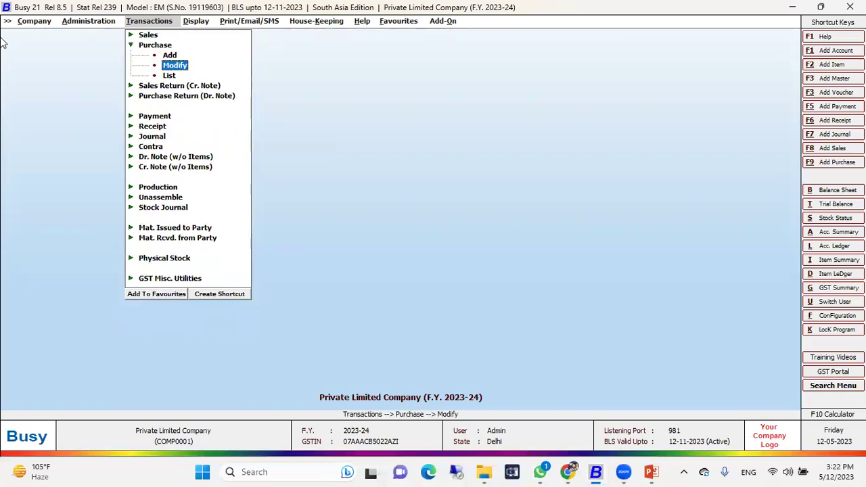
{"action": "key", "text": "Return"}
Step: Open purchase voucher 001 for modification and change the quantity to 15
{"action": "key", "text": "Return"}
{"action": "key", "text": "Return"}
{"action": "key", "text": "Return"}
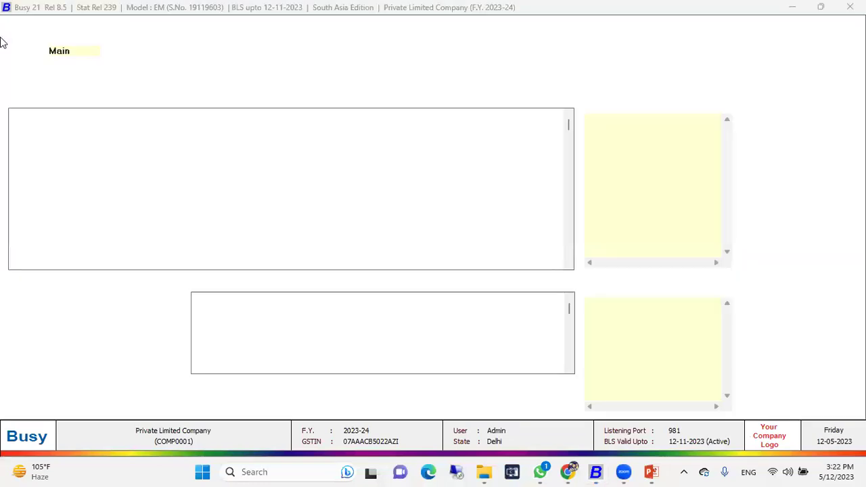
{"action": "key", "text": "Return"}
{"action": "key", "text": "Return"}
{"action": "key", "text": "Return"}
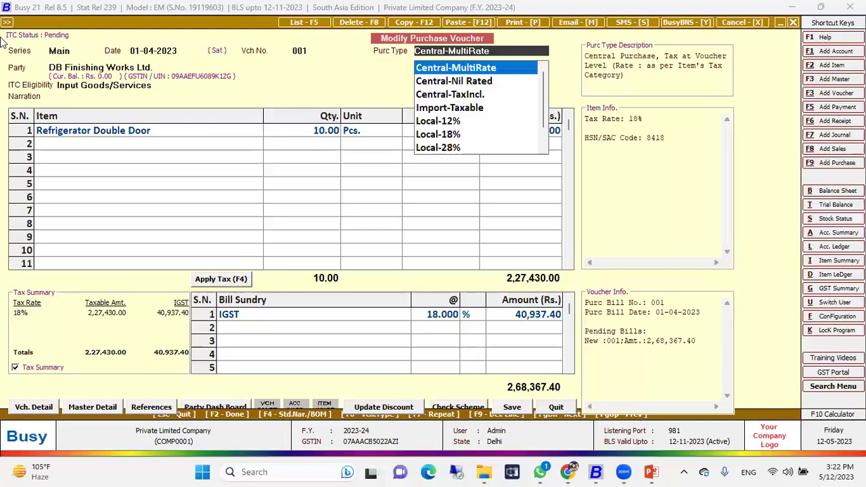
{"action": "key", "text": "Return"}
{"action": "key", "text": "Return"}
{"action": "key", "text": "Return"}
{"action": "key", "text": "Return"}
{"action": "key", "text": "Return"}
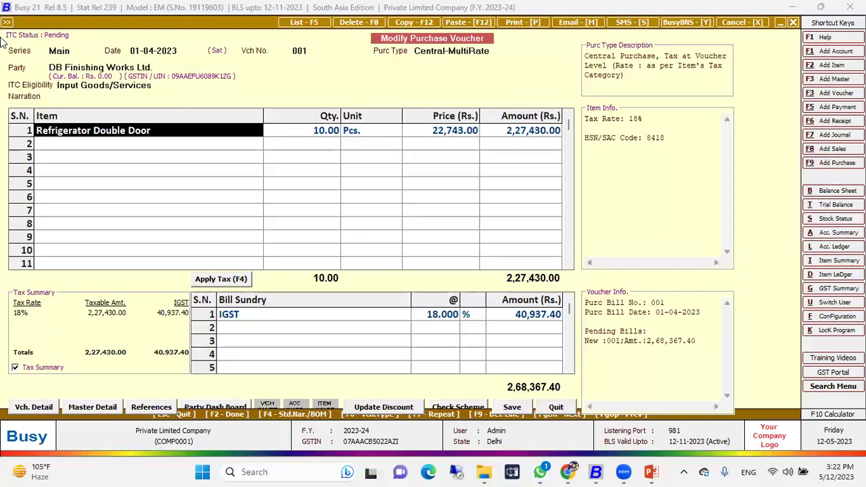
{"action": "type", "text": "15"}
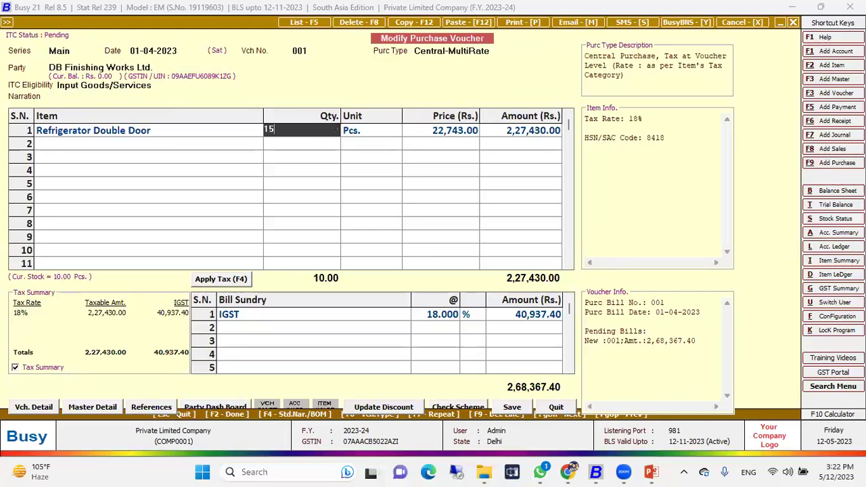
{"action": "key", "text": "Return"}
{"action": "key", "text": "Return"}
{"action": "key", "text": "Return"}
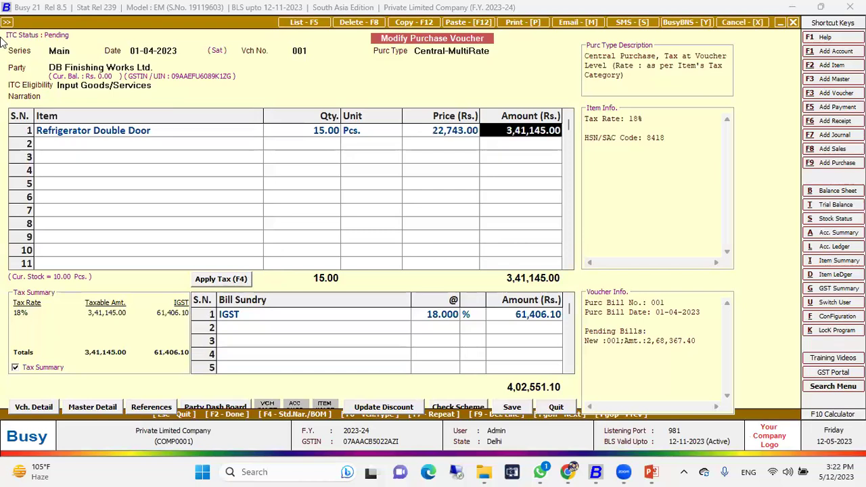
Step: Accept the GST, bill-by-bill and transport details and save the voucher at 4,02,551.10
{"action": "key", "text": "Left"}
{"action": "key", "text": "Left"}
{"action": "key", "text": "Right"}
{"action": "key", "text": "F2"}
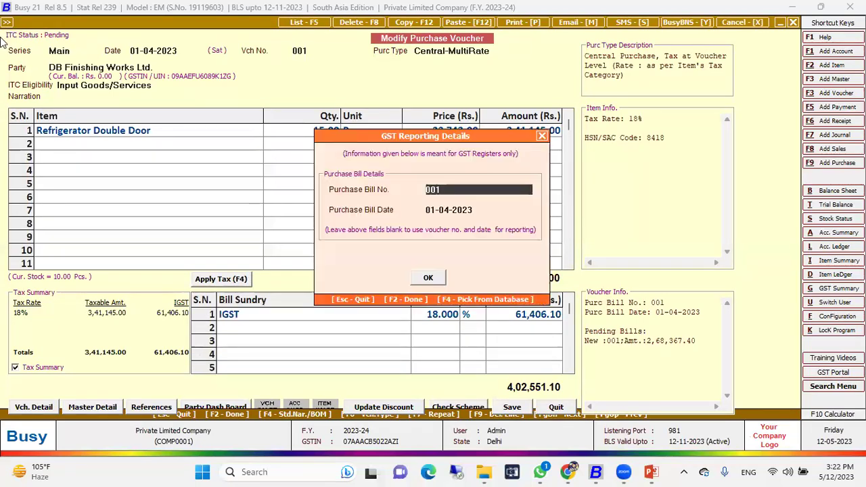
{"action": "key", "text": "F2"}
{"action": "key", "text": "Return"}
{"action": "key", "text": "Return"}
{"action": "key", "text": "Return"}
{"action": "key", "text": "Return"}
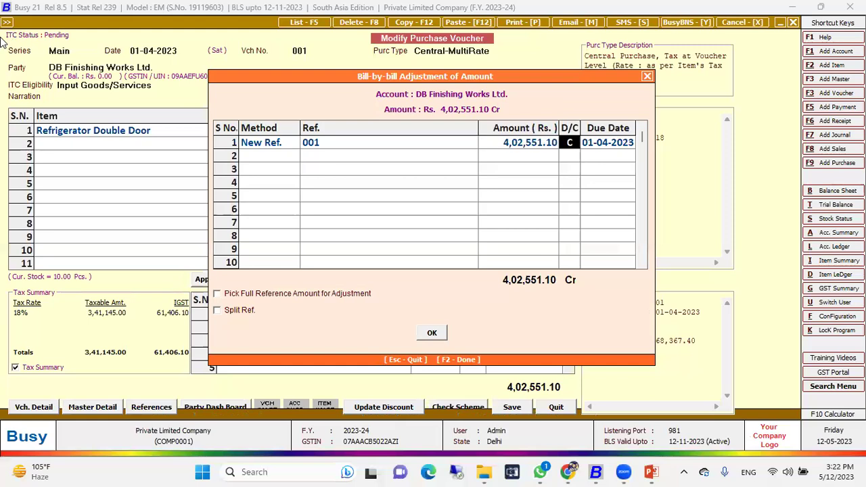
{"action": "key", "text": "F2"}
{"action": "key", "text": "n"}
{"action": "key", "text": "F2"}
{"action": "key", "text": "F2"}
{"action": "key", "text": "F2"}
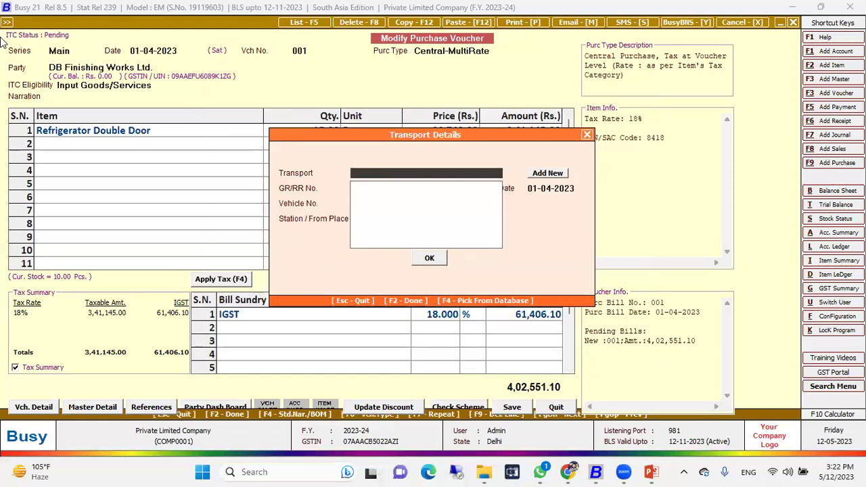
{"action": "key", "text": "F2"}
{"action": "key", "text": "y"}
{"action": "key", "text": "y"}
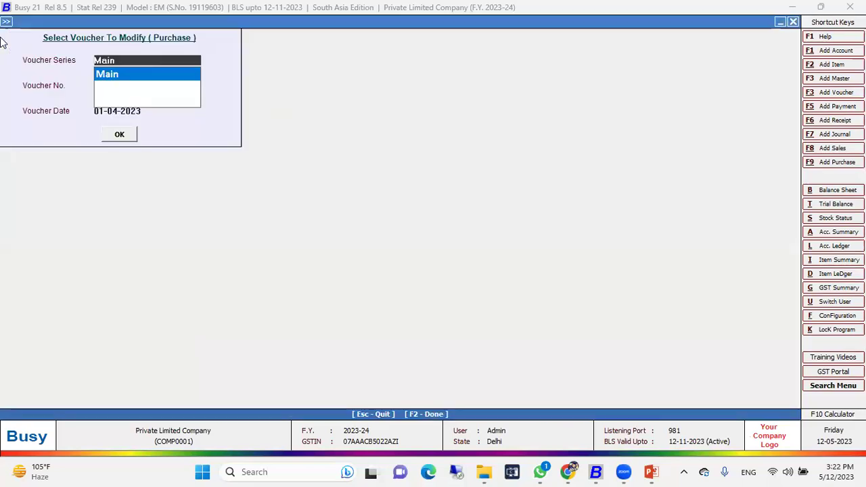
{"action": "key", "text": "Escape"}
{"action": "key", "text": "Right"}
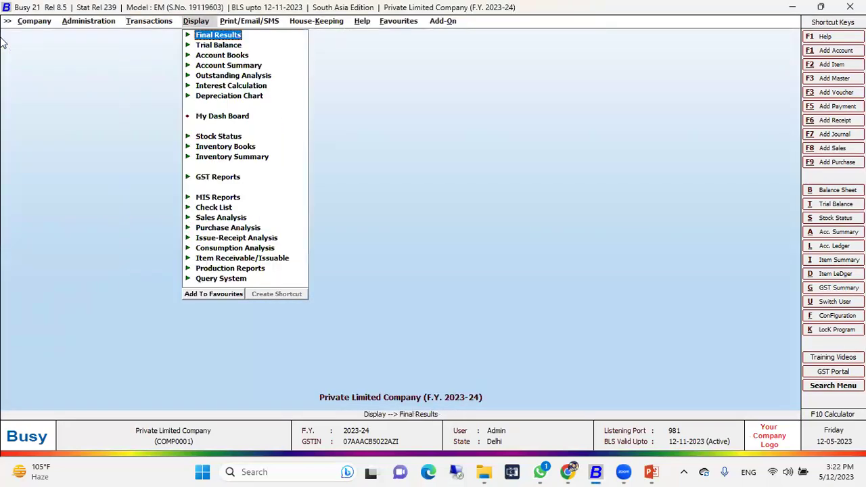
Step: Run the Accounts Day Book audit trail for All Users with all entry types
{"action": "key", "text": "Left"}
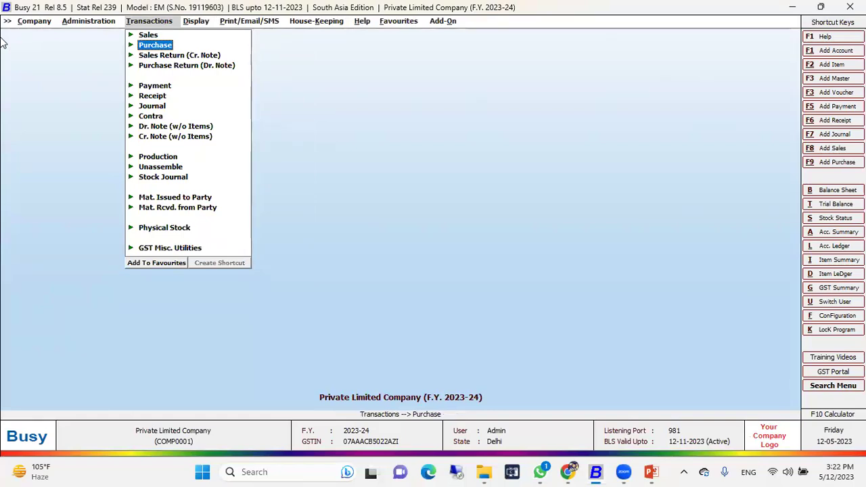
{"action": "key", "text": "Right"}
{"action": "key", "text": "Down"}
{"action": "key", "text": "Down"}
{"action": "key", "text": "Down"}
{"action": "key", "text": "Down"}
{"action": "key", "text": "Down"}
{"action": "key", "text": "Down"}
{"action": "key", "text": "Down"}
{"action": "key", "text": "Down"}
{"action": "key", "text": "Down"}
{"action": "key", "text": "Down"}
{"action": "key", "text": "Down"}
{"action": "key", "text": "Down"}
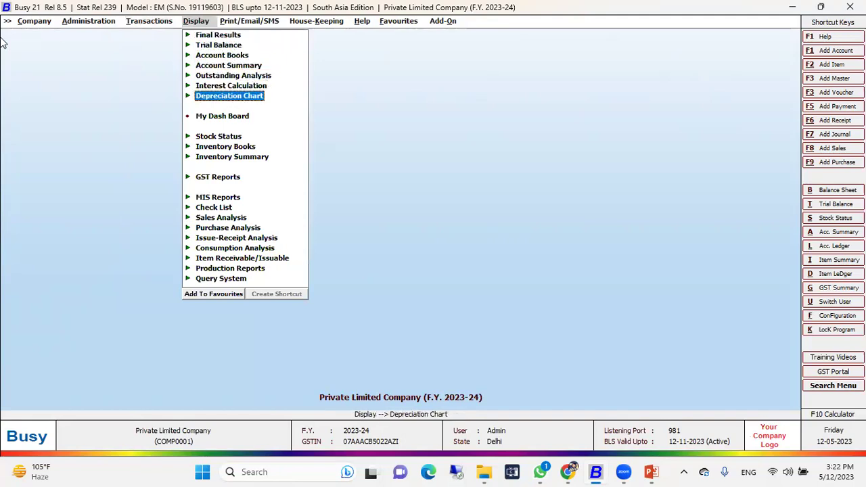
{"action": "key", "text": "Down"}
{"action": "key", "text": "Right"}
{"action": "key", "text": "Down"}
{"action": "key", "text": "Down"}
{"action": "key", "text": "Return"}
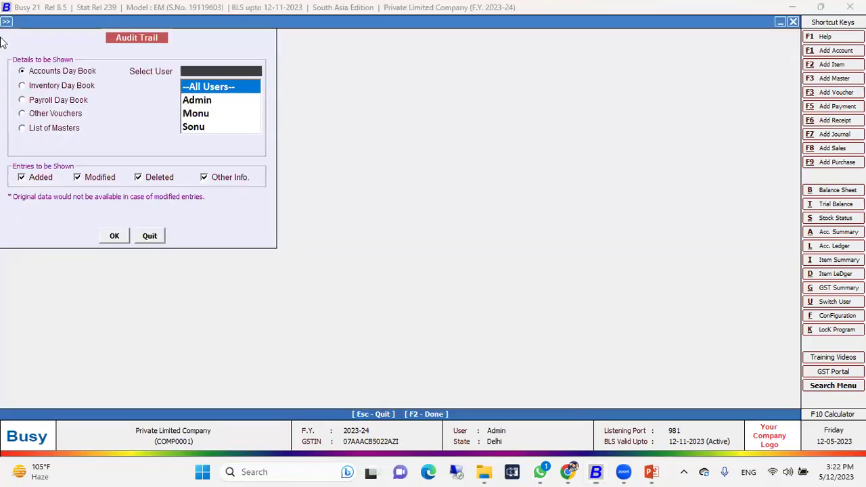
{"action": "key", "text": "Return"}
{"action": "key", "text": "Return"}
{"action": "key", "text": "Return"}
{"action": "key", "text": "Return"}
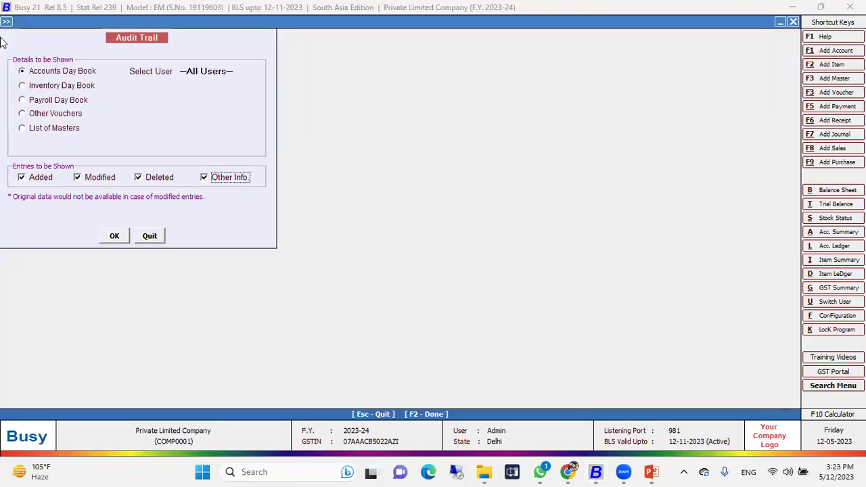
{"action": "left_click", "coordinate": [209, 73]}
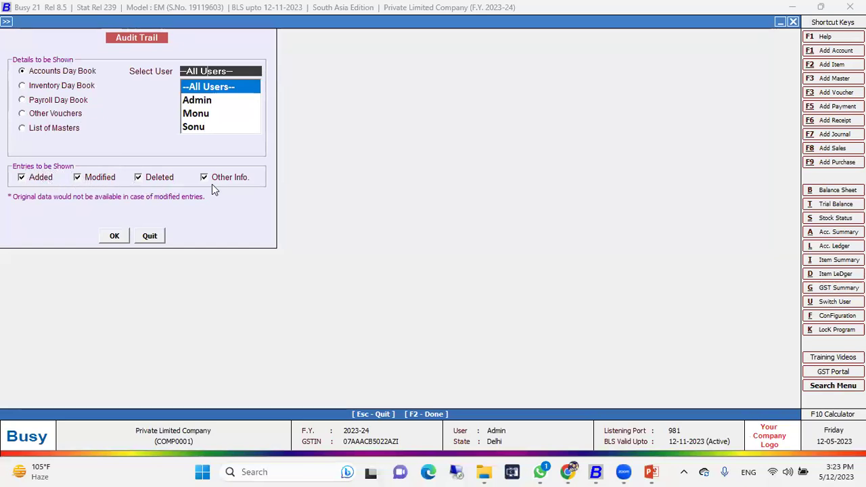
{"action": "left_click", "coordinate": [52, 180]}
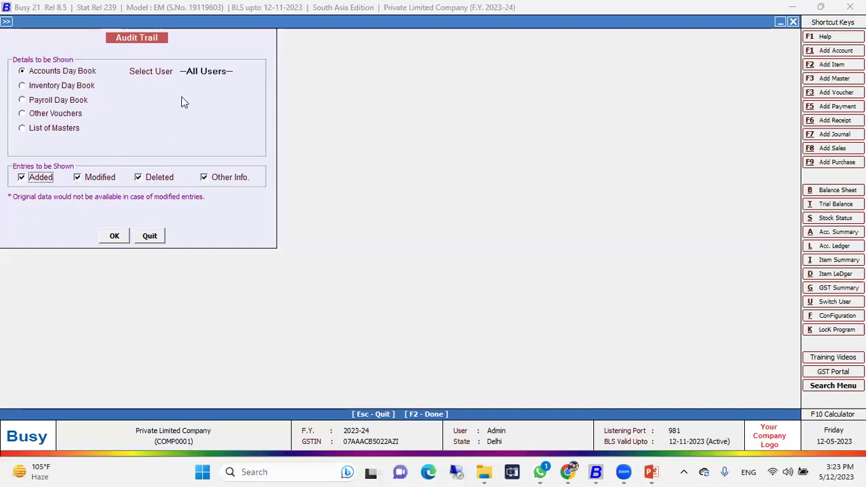
{"action": "left_click", "coordinate": [116, 234]}
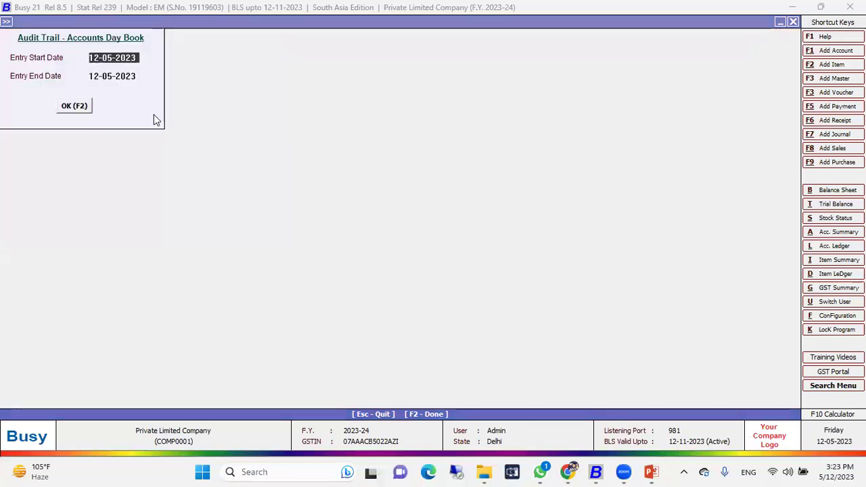
{"action": "left_click", "coordinate": [73, 106]}
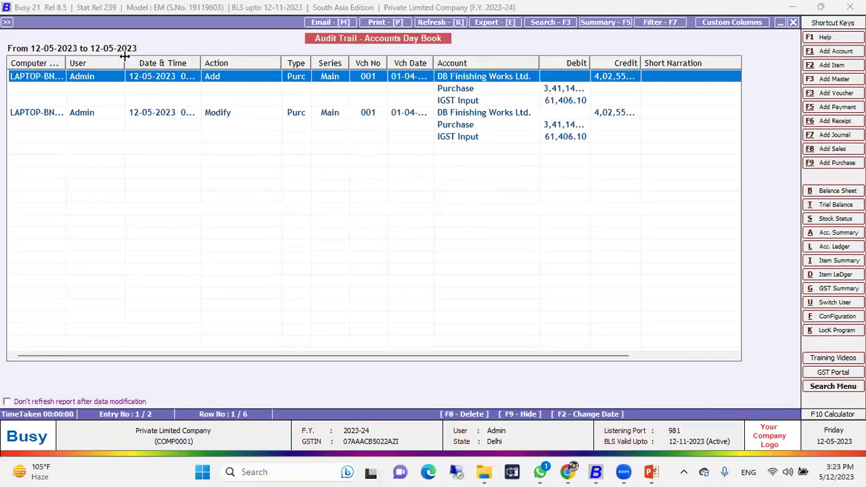
Step: Resize the User, Action, Date & Time and Short Narration columns to review Add and Modify entries
{"action": "left_click_drag", "start_coordinate": [124, 57], "coordinate": [87, 63]}
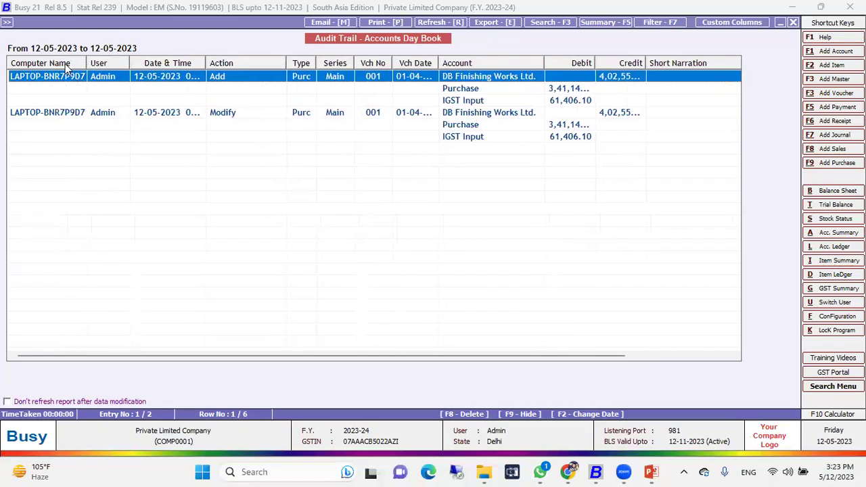
{"action": "left_click_drag", "start_coordinate": [130, 62], "coordinate": [122, 63]}
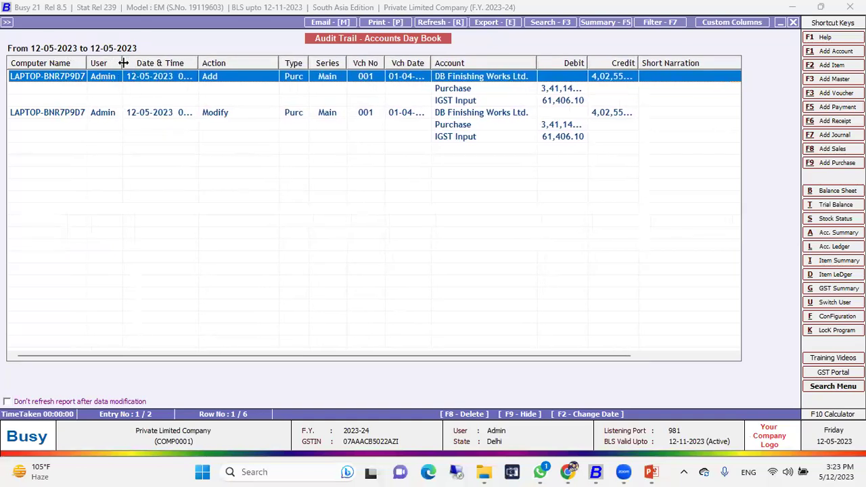
{"action": "left_click_drag", "start_coordinate": [279, 62], "coordinate": [235, 63]}
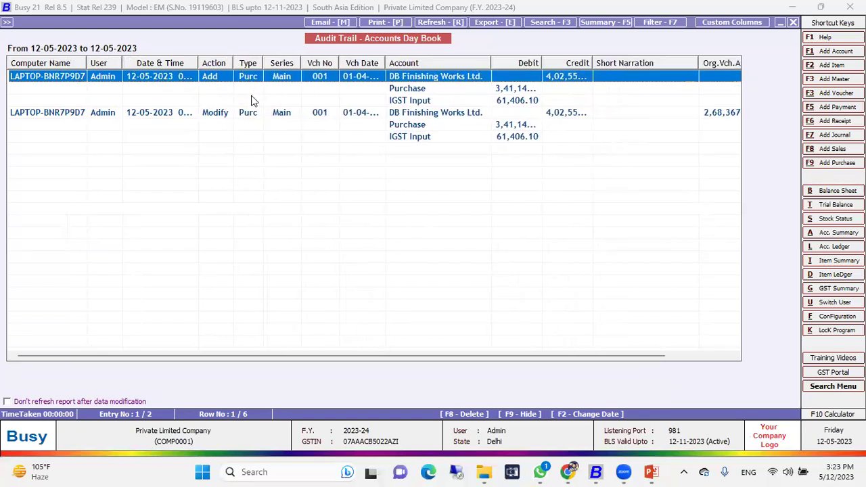
{"action": "left_click_drag", "start_coordinate": [199, 62], "coordinate": [223, 62]}
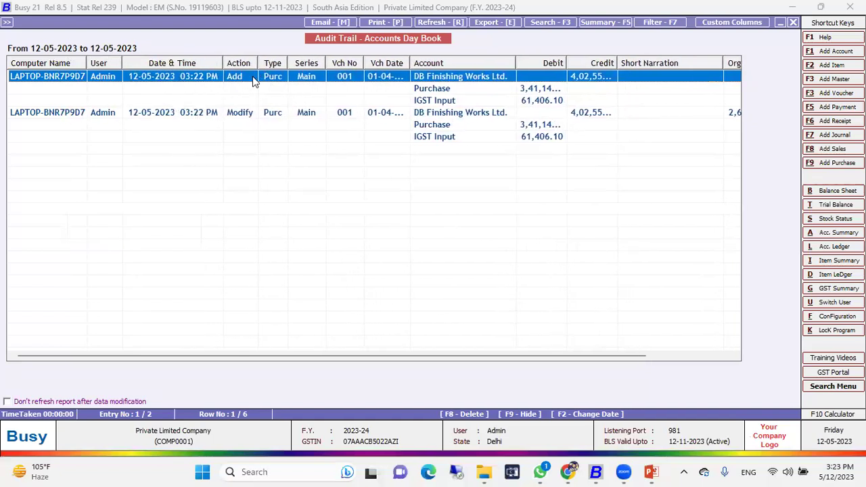
{"action": "left_click", "coordinate": [284, 110]}
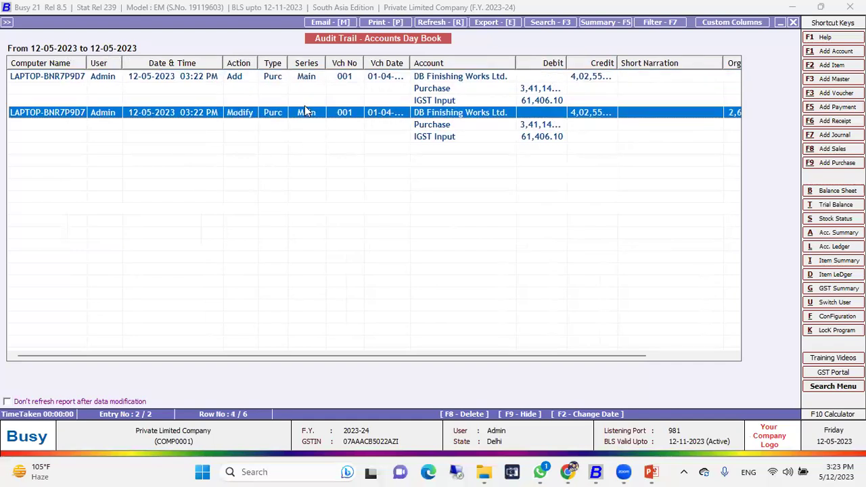
{"action": "left_click", "coordinate": [306, 78]}
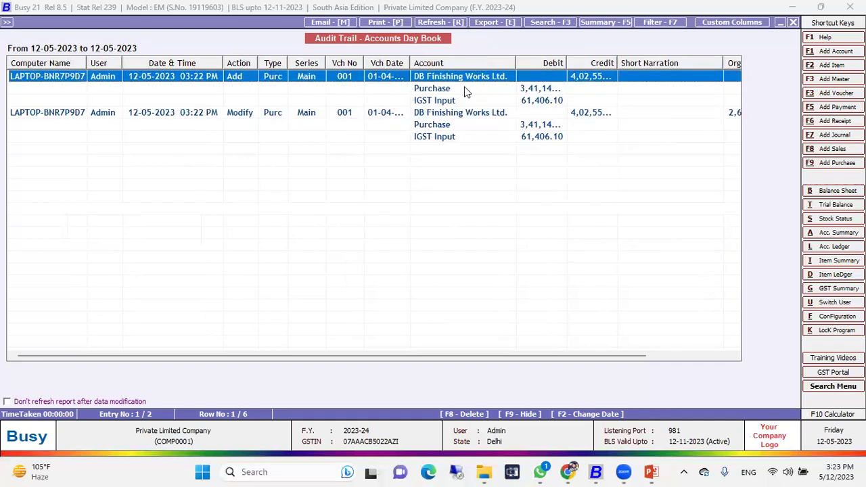
{"action": "left_click_drag", "start_coordinate": [379, 362], "coordinate": [506, 354]}
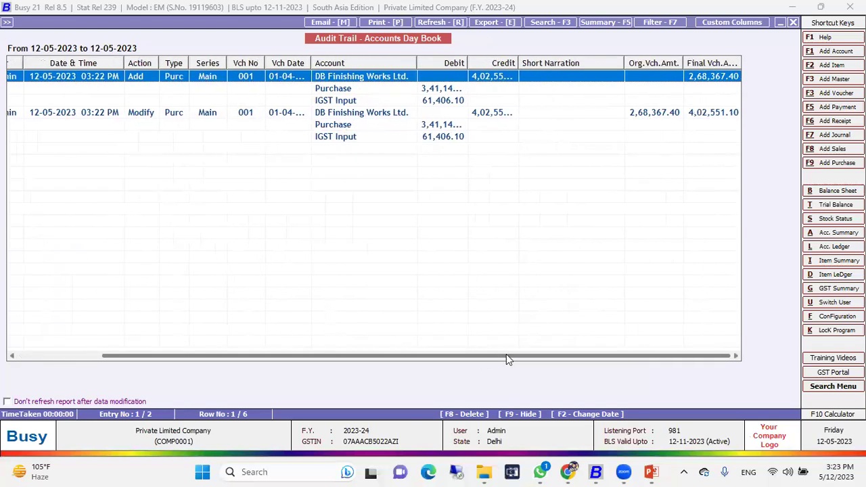
{"action": "left_click_drag", "start_coordinate": [623, 63], "coordinate": [643, 63]}
{"action": "left_click_drag", "start_coordinate": [593, 356], "coordinate": [702, 273]}
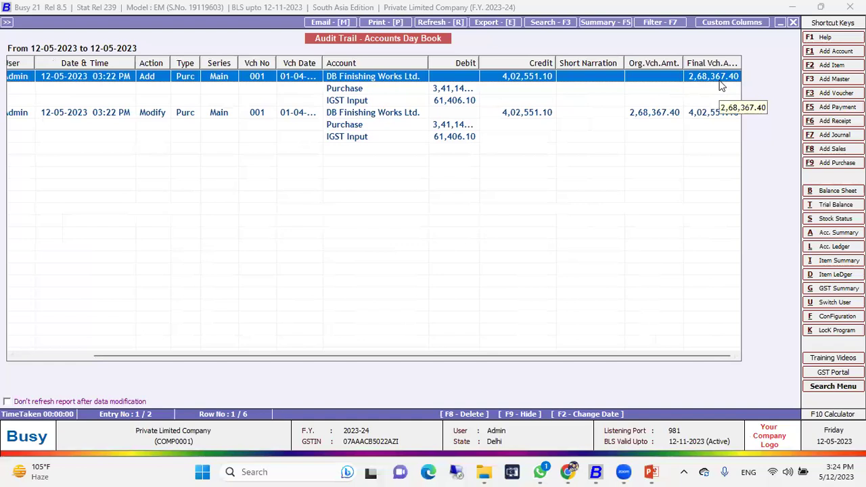
Step: Open purchase voucher 001 from its Modify entry in the audit trail
{"action": "left_click", "coordinate": [710, 115]}
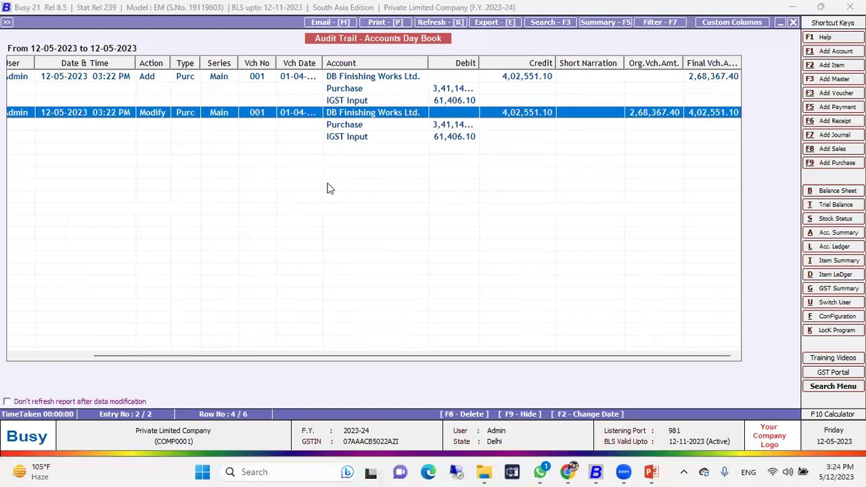
{"action": "key", "text": "Up"}
{"action": "key", "text": "Up"}
{"action": "key", "text": "Up"}
{"action": "key", "text": "Down"}
{"action": "key", "text": "Down"}
{"action": "key", "text": "Up"}
{"action": "key", "text": "Return"}
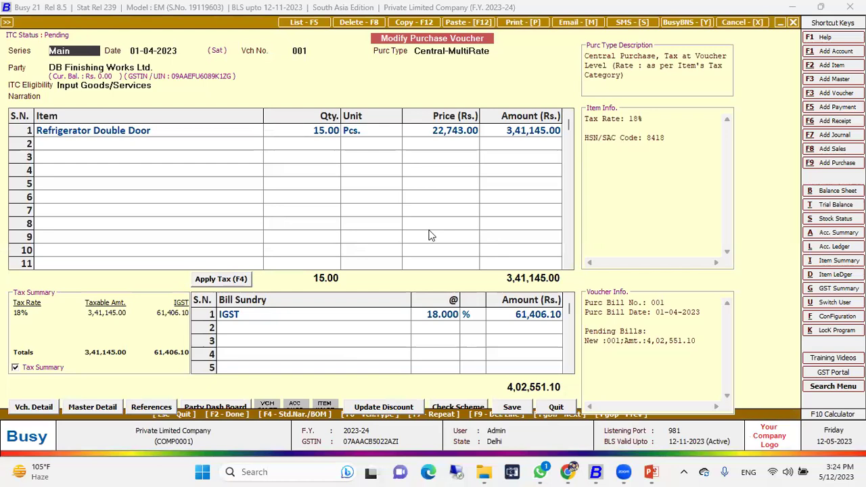
Step: Show voucher 001's audit history, narrowing columns to compare its Add and Modify entries
{"action": "key", "text": "alt+a"}
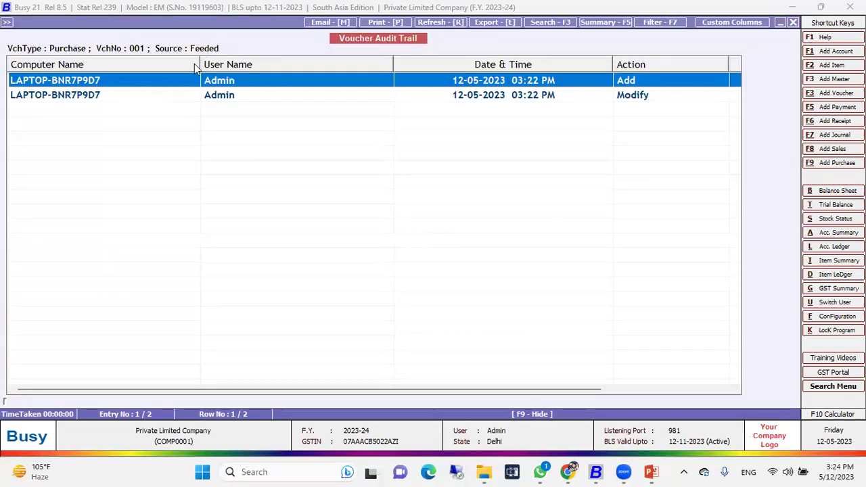
{"action": "left_click_drag", "start_coordinate": [199, 66], "coordinate": [119, 68]}
{"action": "left_click_drag", "start_coordinate": [320, 66], "coordinate": [207, 66]}
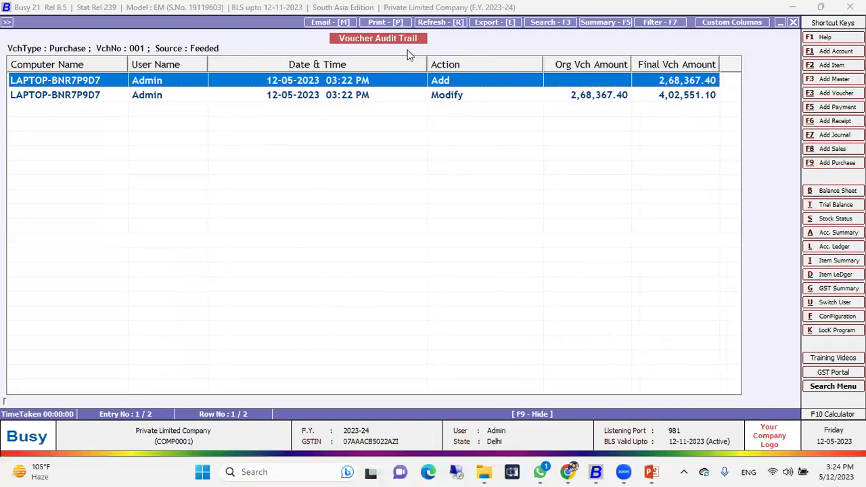
{"action": "left_click_drag", "start_coordinate": [426, 65], "coordinate": [372, 66]}
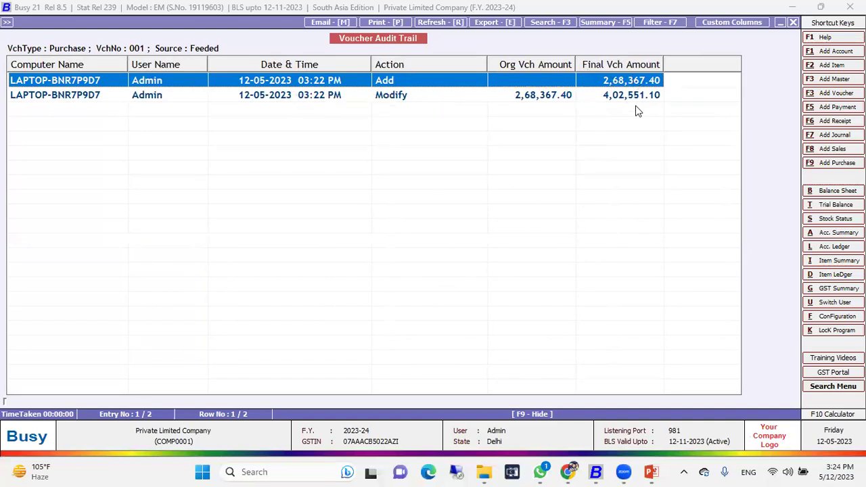
{"action": "left_click", "coordinate": [391, 96]}
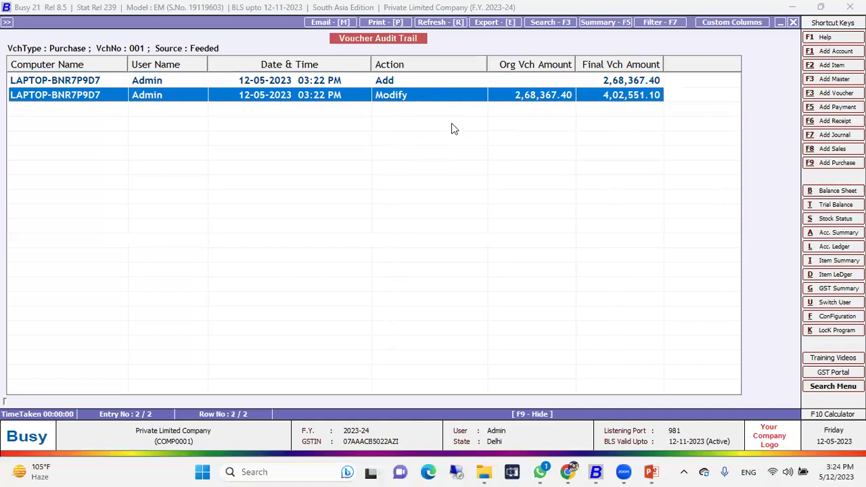
{"action": "left_click", "coordinate": [396, 81]}
{"action": "left_click", "coordinate": [396, 95]}
Step: Back out of the voucher and audit trail reports to the Close Company prompt
{"action": "key", "text": "Return"}
{"action": "key", "text": "Escape"}
{"action": "key", "text": "y"}
{"action": "key", "text": "Escape"}
{"action": "key", "text": "Escape"}
{"action": "key", "text": "Escape"}
{"action": "key", "text": "Escape"}
{"action": "key", "text": "Escape"}
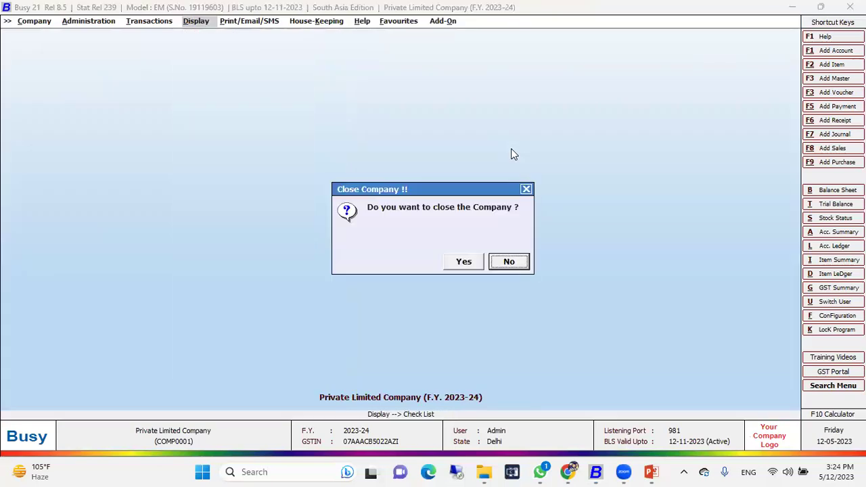
Step: Close Private Limited Company and reopen it, logging in as a different user
{"action": "key", "text": "Return"}
{"action": "key", "text": "Return"}
{"action": "key", "text": "Return"}
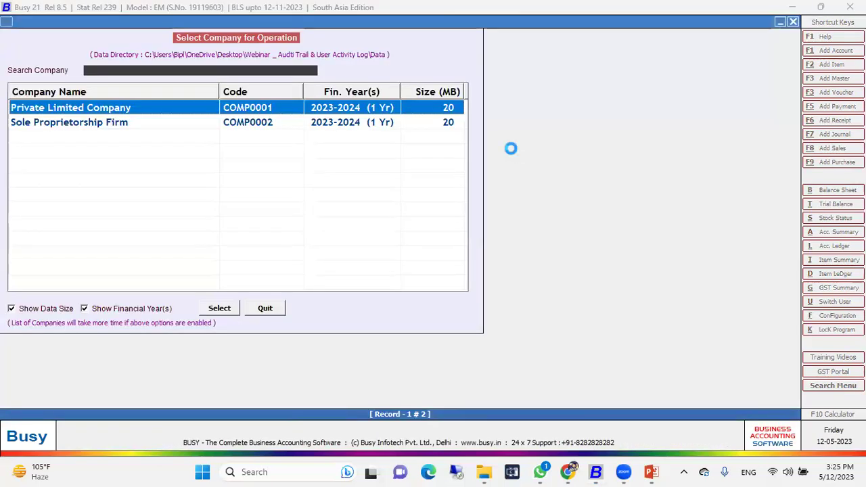
{"action": "type", "text": "sonu"}
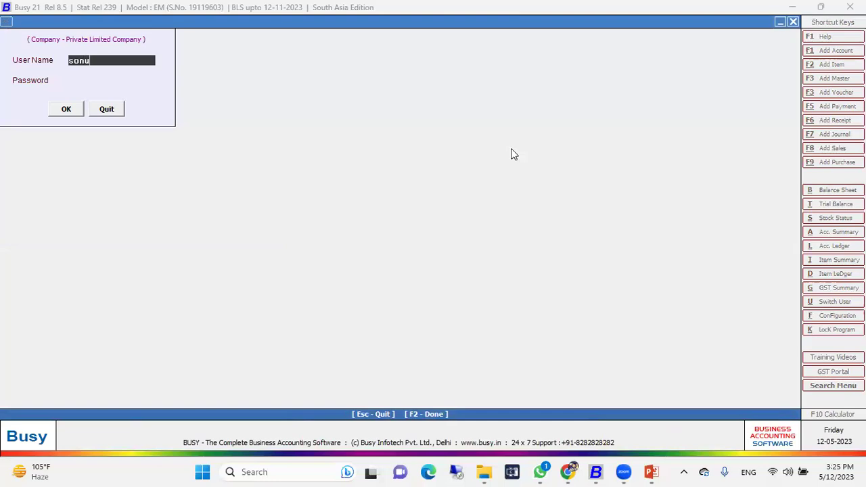
{"action": "key", "text": "Return"}
{"action": "key", "text": "Return"}
{"action": "key", "text": "Return"}
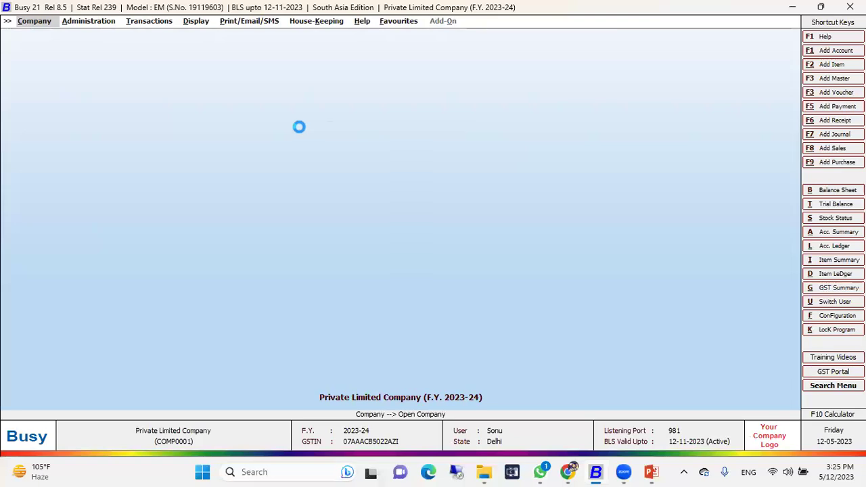
Step: Start a new sales voucher dated 01-04-2023, answering the central-transaction warning
{"action": "key", "text": "alt+a"}
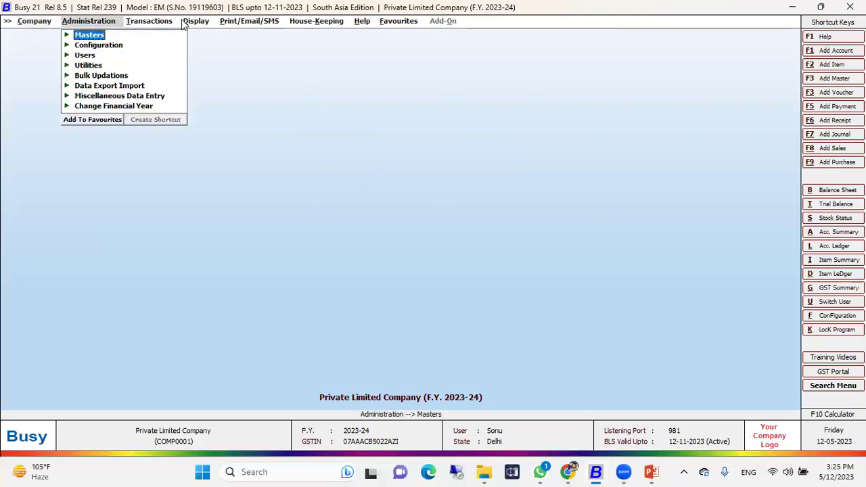
{"action": "key", "text": "Right"}
{"action": "key", "text": "Return"}
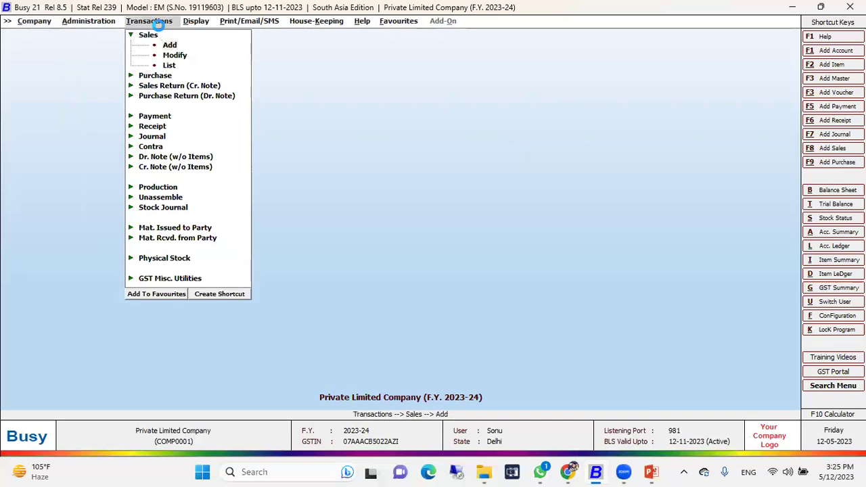
{"action": "key", "text": "Return"}
{"action": "key", "text": "Return"}
{"action": "key", "text": "Return"}
{"action": "key", "text": "Down"}
{"action": "key", "text": "Down"}
{"action": "key", "text": "Up"}
{"action": "key", "text": "Up"}
{"action": "key", "text": "Return"}
{"action": "key", "text": "Return"}
{"action": "key", "text": "Left"}
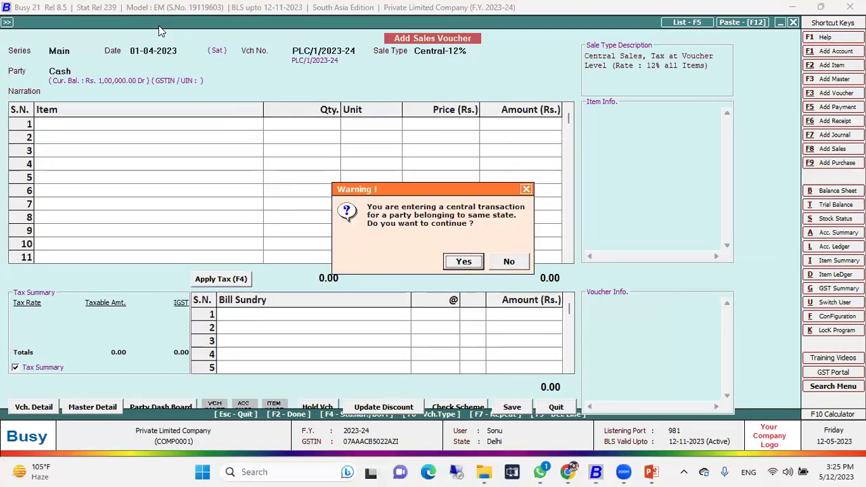
{"action": "key", "text": "Return"}
{"action": "key", "text": "Escape"}
{"action": "key", "text": "Escape"}
{"action": "key", "text": "Return"}
{"action": "key", "text": "Down"}
{"action": "key", "text": "Down"}
{"action": "key", "text": "Down"}
{"action": "key", "text": "Down"}
Step: Sell 1 Refrigerator Double Door to Ozon Sales Traders for 38,338.20, declining to print the invoice
{"action": "key", "text": "Down"}
{"action": "key", "text": "Return"}
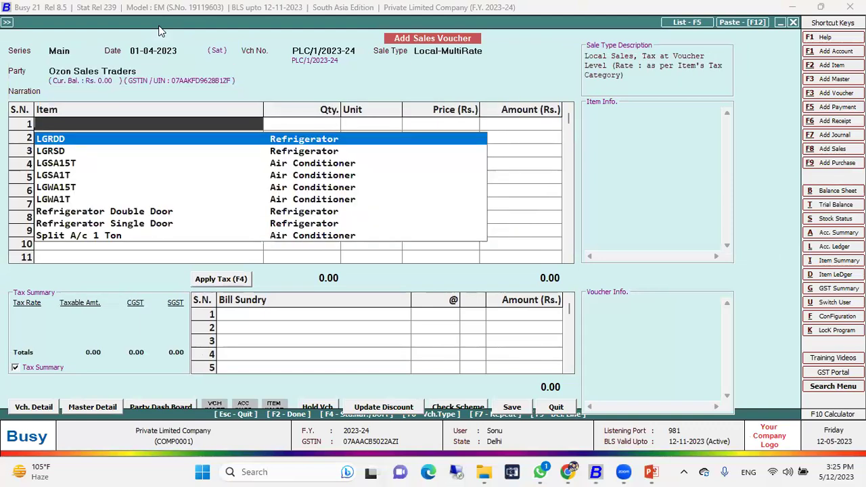
{"action": "key", "text": "Down"}
{"action": "key", "text": "Down"}
{"action": "key", "text": "Down"}
{"action": "key", "text": "Down"}
{"action": "key", "text": "Down"}
{"action": "key", "text": "Return"}
{"action": "key", "text": "Return"}
{"action": "key", "text": "Return"}
{"action": "key", "text": "Return"}
{"action": "key", "text": "Return"}
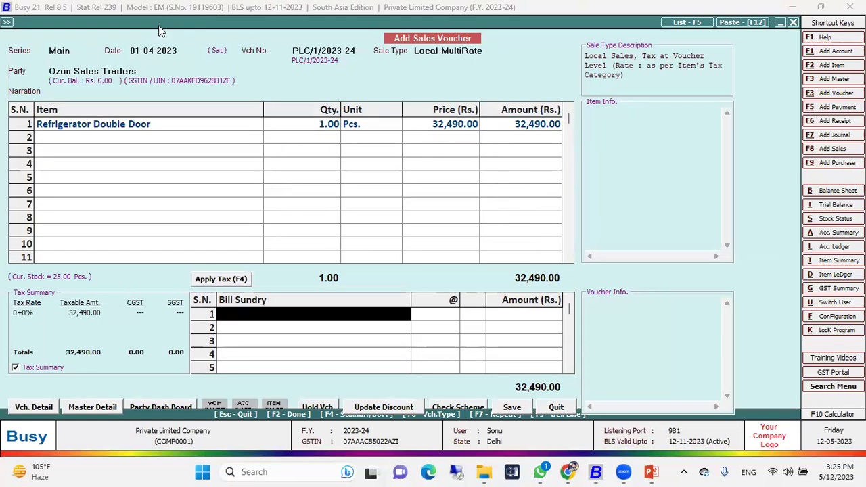
{"action": "key", "text": "F4"}
{"action": "key", "text": "Return"}
{"action": "key", "text": "Return"}
{"action": "key", "text": "Return"}
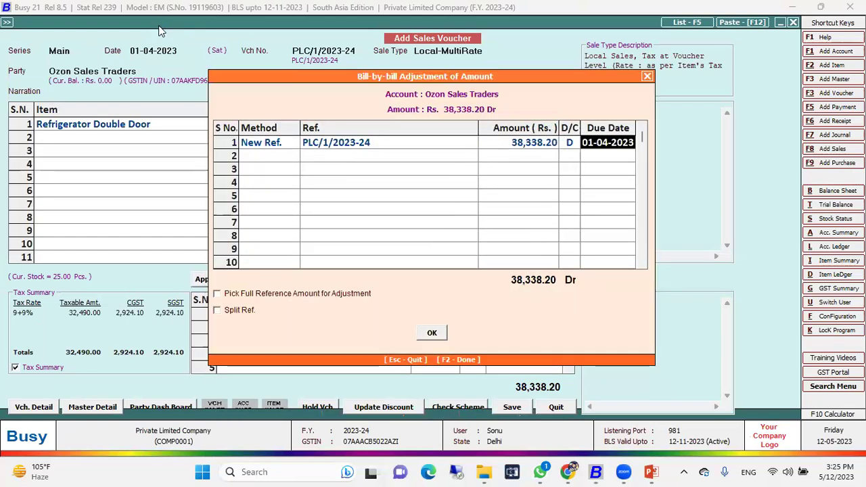
{"action": "key", "text": "Return"}
{"action": "key", "text": "n"}
{"action": "key", "text": "Escape"}
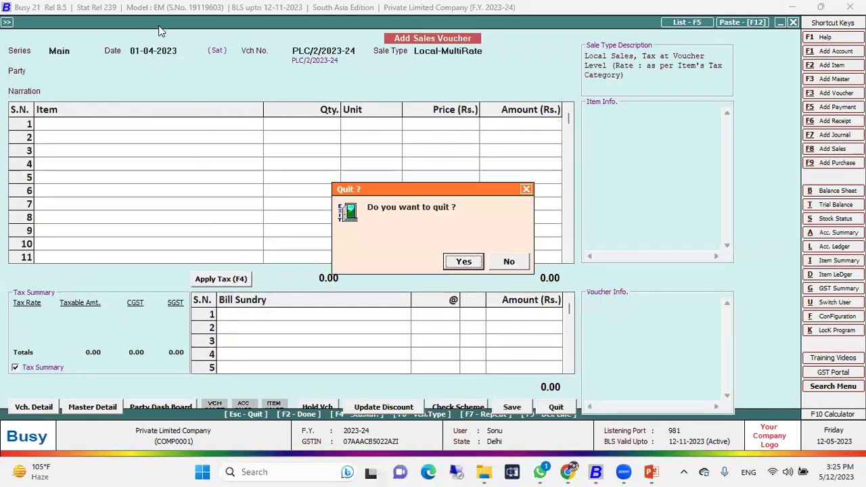
{"action": "key", "text": "y"}
{"action": "key", "text": "Down"}
{"action": "key", "text": "Return"}
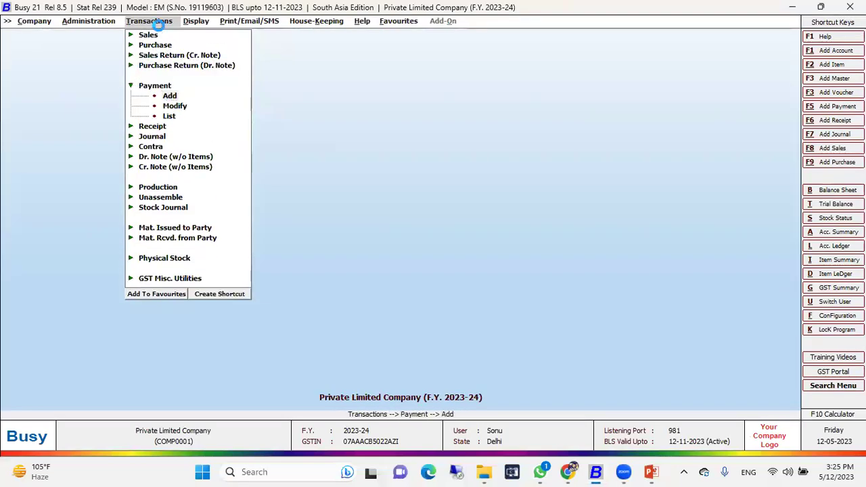
Step: Enter and save a 100.00 payment: Dr Advertisement & Publicity, Cr State Bank of India
{"action": "key", "text": "Return"}
{"action": "key", "text": "Return"}
{"action": "key", "text": "Return"}
{"action": "key", "text": "Left"}
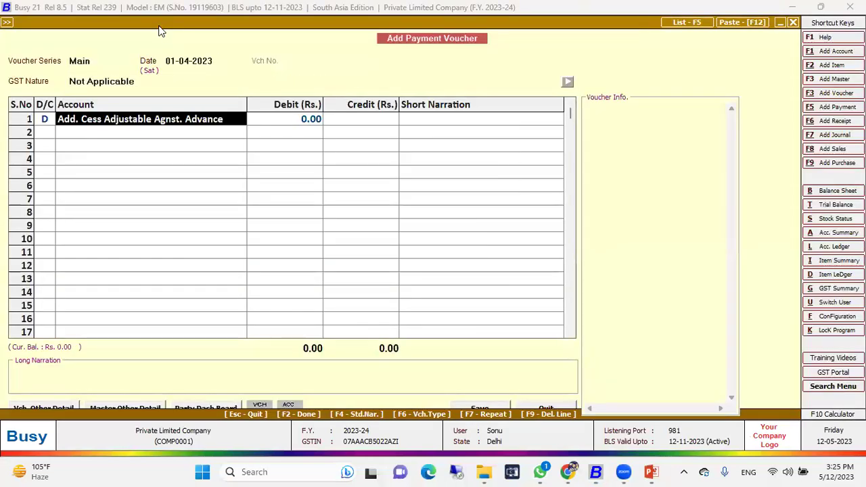
{"action": "type", "text": "a"}
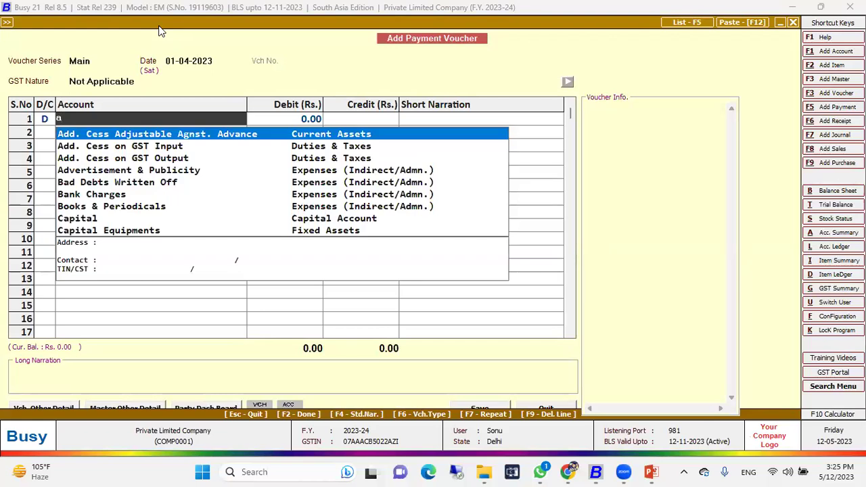
{"action": "key", "text": "Down"}
{"action": "key", "text": "Down"}
{"action": "key", "text": "Down"}
{"action": "key", "text": "Return"}
{"action": "type", "text": "100"}
{"action": "key", "text": "Return"}
{"action": "key", "text": "Return"}
{"action": "key", "text": "Return"}
{"action": "key", "text": "Down"}
{"action": "key", "text": "Down"}
{"action": "key", "text": "Return"}
{"action": "key", "text": "Return"}
Step: Leave the blank sales voucher and choose to modify an existing sales voucher
{"action": "key", "text": "Return"}
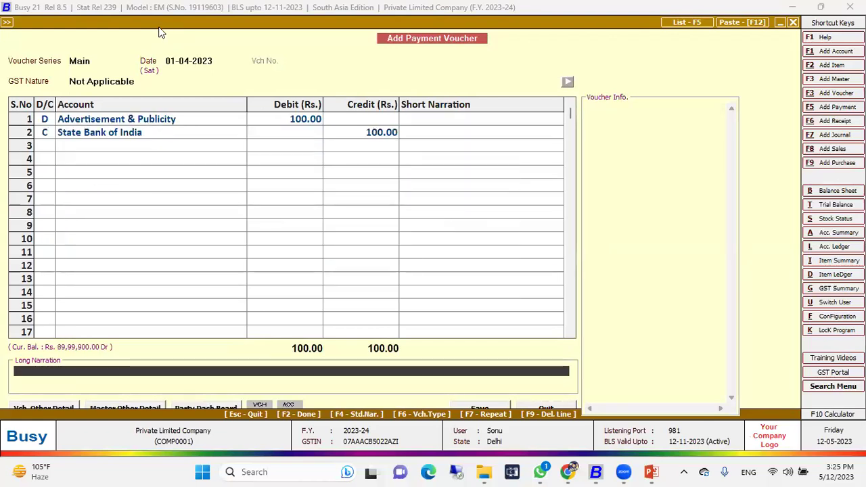
{"action": "key", "text": "Return"}
{"action": "key", "text": "Return"}
{"action": "key", "text": "Escape"}
{"action": "key", "text": "Return"}
{"action": "key", "text": "Up"}
{"action": "key", "text": "Up"}
{"action": "key", "text": "Up"}
{"action": "key", "text": "Up"}
{"action": "key", "text": "Return"}
{"action": "key", "text": "Return"}
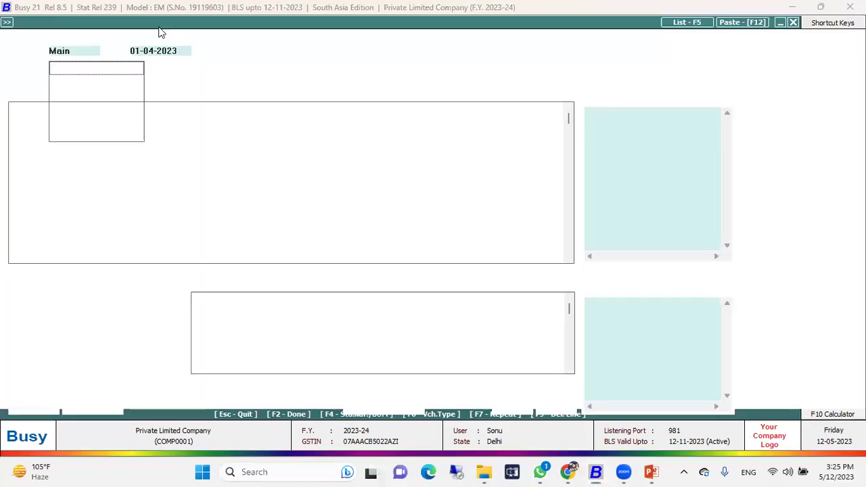
{"action": "key", "text": "Escape"}
{"action": "key", "text": "Return"}
{"action": "key", "text": "Down"}
{"action": "key", "text": "Return"}
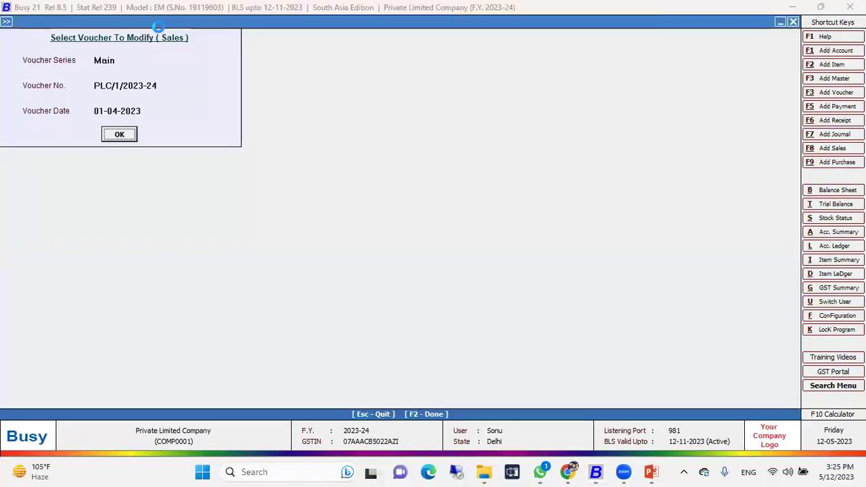
Step: Change the Refrigerator Double Door quantity on PLC/1/2023-24 to 2 and save without printing
{"action": "key", "text": "Return"}
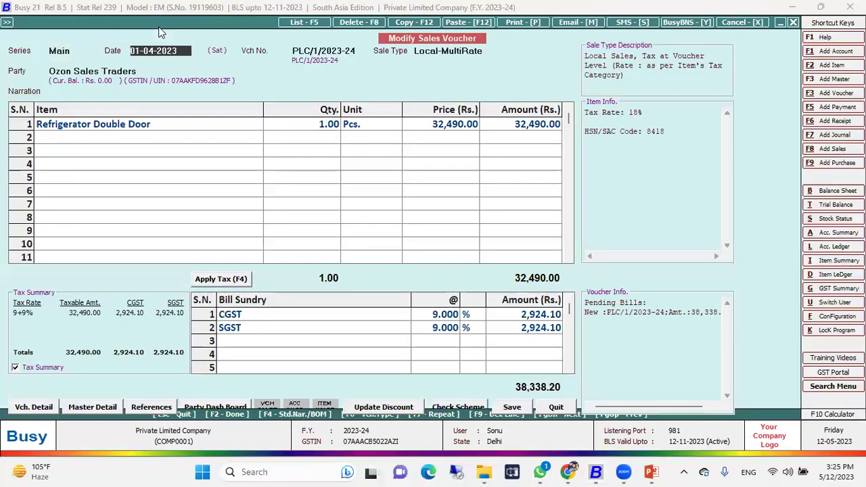
{"action": "left_click", "coordinate": [331, 126]}
{"action": "type", "text": "2"}
{"action": "key", "text": "Return"}
{"action": "left_click", "coordinate": [331, 126]}
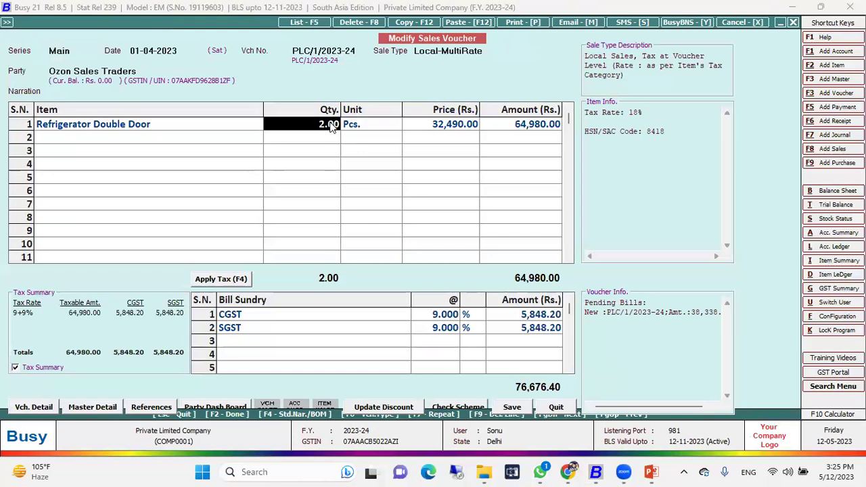
{"action": "left_click", "coordinate": [512, 408]}
{"action": "key", "text": "Return"}
{"action": "key", "text": "Return"}
{"action": "key", "text": "Return"}
{"action": "key", "text": "Right"}
{"action": "key", "text": "Return"}
{"action": "key", "text": "Return"}
{"action": "key", "text": "Return"}
{"action": "key", "text": "Return"}
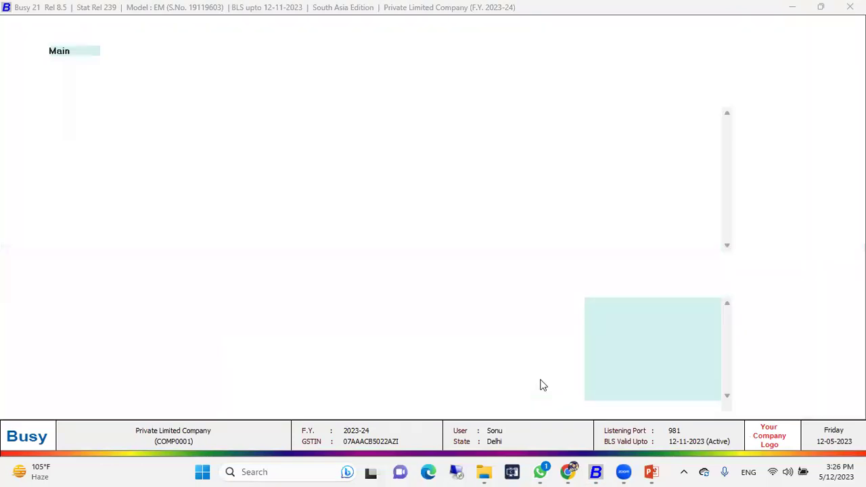
Step: Reopen the voucher, set the refrigerator price to 33,575.00, and save without printing
{"action": "left_click", "coordinate": [463, 127]}
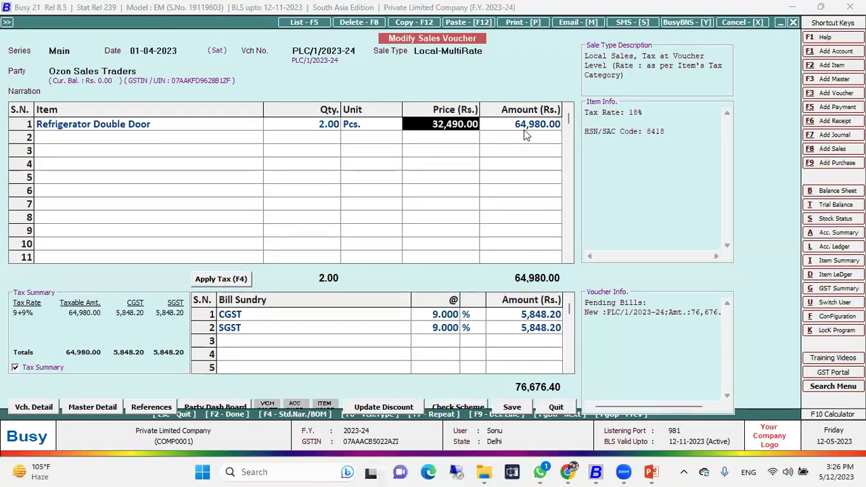
{"action": "type", "text": "33,575"}
{"action": "key", "text": "Return"}
{"action": "key", "text": "Return"}
{"action": "key", "text": "F2"}
{"action": "key", "text": "Return"}
{"action": "key", "text": "Return"}
{"action": "key", "text": "Right"}
{"action": "key", "text": "Return"}
{"action": "key", "text": "Escape"}
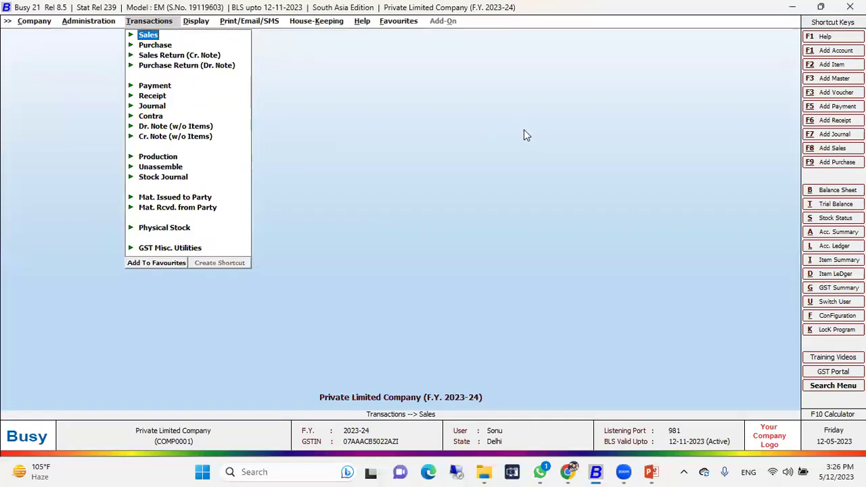
Step: Switch to the admin user and open the Accounts Day Book Audit Trail for All Users
{"action": "key", "text": "Right"}
{"action": "key", "text": "alt+u"}
{"action": "type", "text": "admin"}
{"action": "key", "text": "Return"}
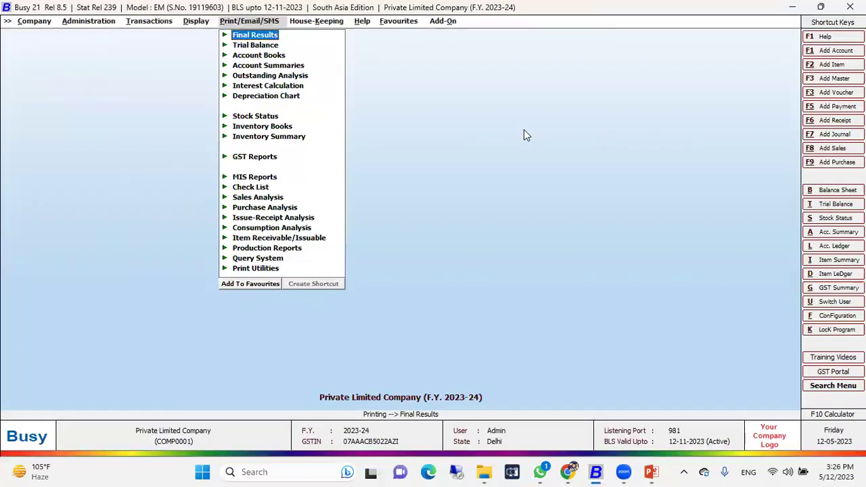
{"action": "key", "text": "Left"}
{"action": "key", "text": "Down"}
{"action": "key", "text": "Down"}
{"action": "key", "text": "Down"}
{"action": "key", "text": "Down"}
{"action": "key", "text": "Down"}
{"action": "key", "text": "Down"}
{"action": "key", "text": "Down"}
{"action": "key", "text": "Down"}
{"action": "key", "text": "Down"}
{"action": "key", "text": "Down"}
{"action": "key", "text": "Down"}
{"action": "key", "text": "Down"}
{"action": "key", "text": "Down"}
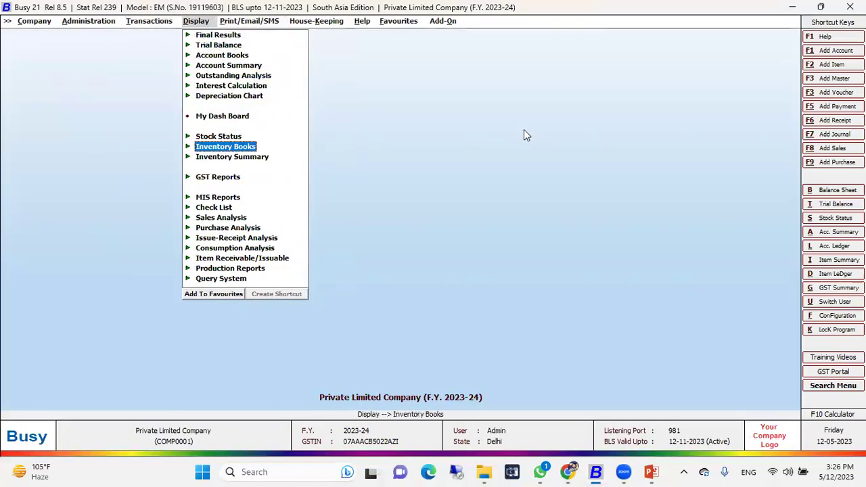
{"action": "key", "text": "Right"}
{"action": "key", "text": "Down"}
{"action": "key", "text": "Down"}
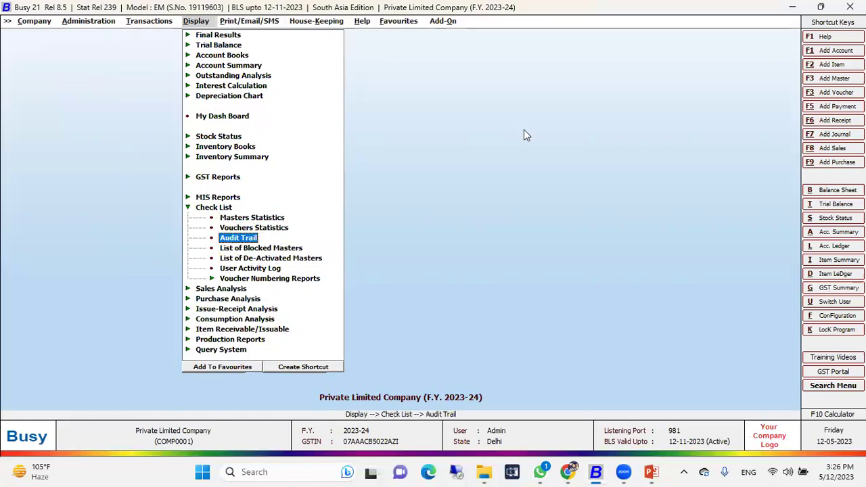
{"action": "key", "text": "Return"}
{"action": "key", "text": "Return"}
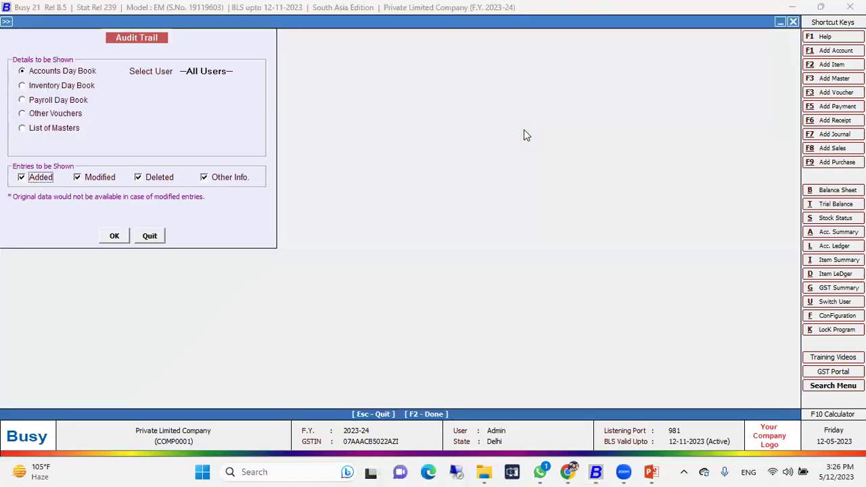
{"action": "left_click", "coordinate": [115, 235]}
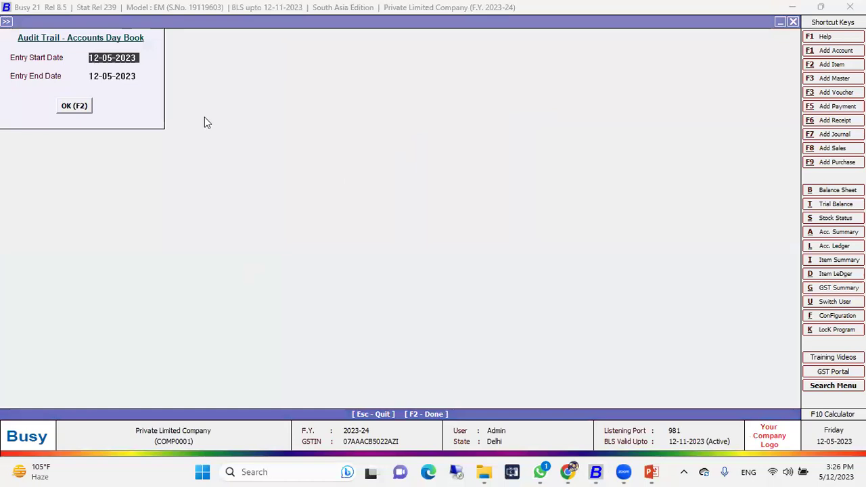
Step: Run the 12-05-2023 audit trail and widen the Vch No column to read full numbers
{"action": "left_click", "coordinate": [82, 109]}
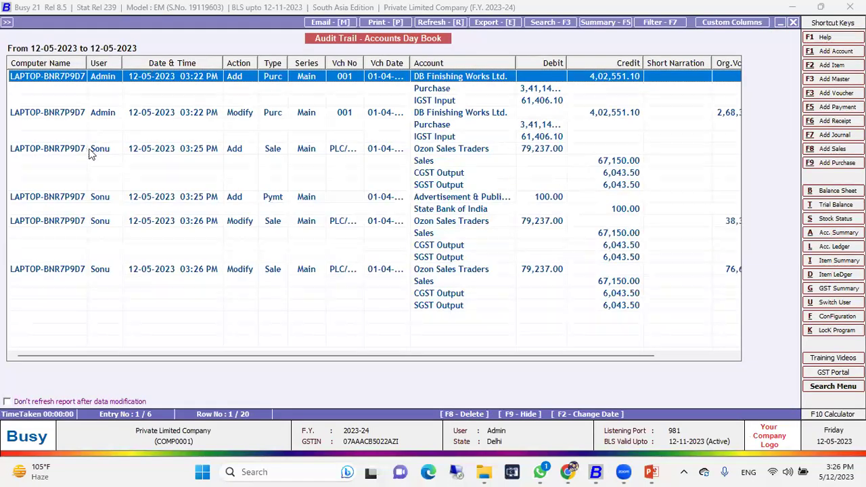
{"action": "left_click", "coordinate": [103, 147]}
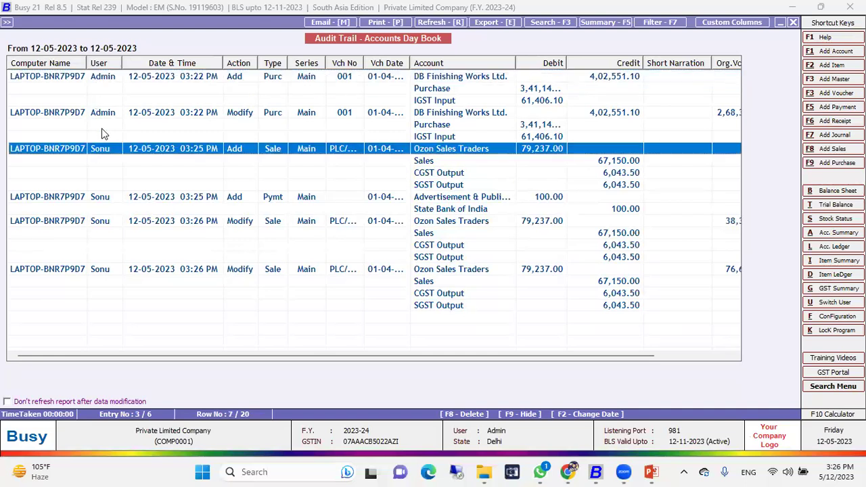
{"action": "left_click", "coordinate": [103, 113]}
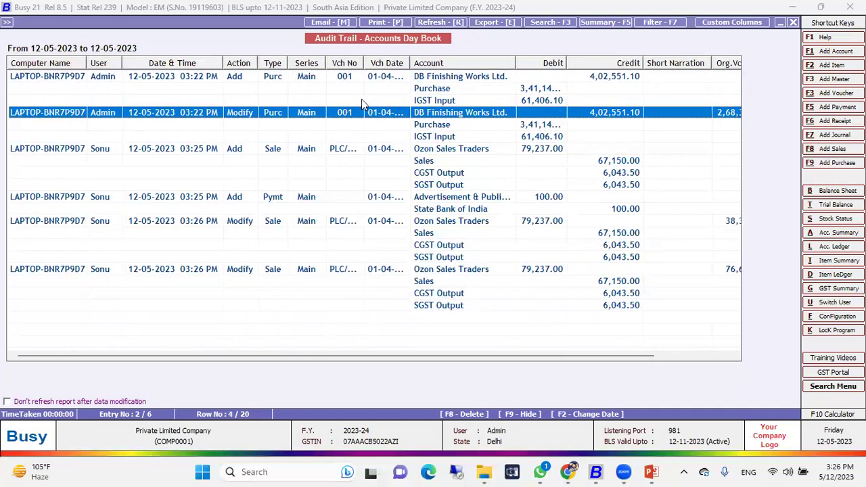
{"action": "left_click_drag", "start_coordinate": [364, 63], "coordinate": [435, 66]}
{"action": "scroll", "coordinate": [349, 220], "scroll_direction": "right", "scroll_amount": 2}
{"action": "scroll", "coordinate": [261, 264], "scroll_direction": "left", "scroll_amount": 2}
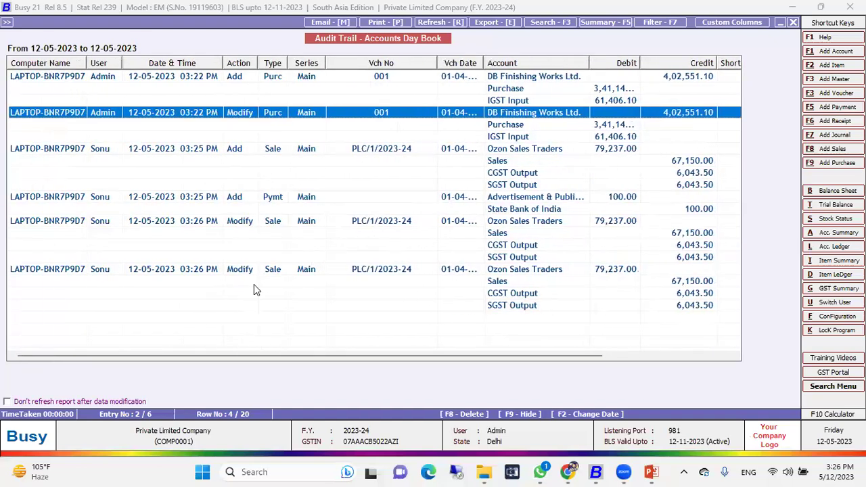
Step: Open Sonu's last sales modification entry and delete sales voucher PLC/1/2023-24
{"action": "left_click", "coordinate": [315, 274]}
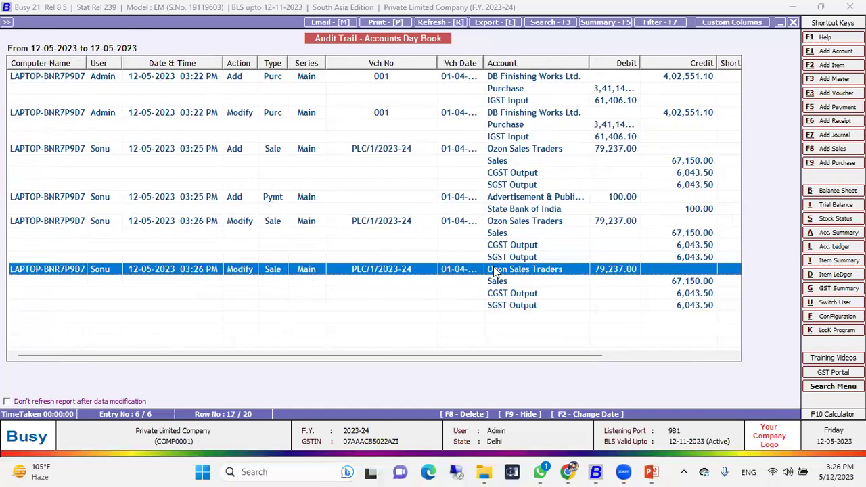
{"action": "double_click", "coordinate": [495, 269]}
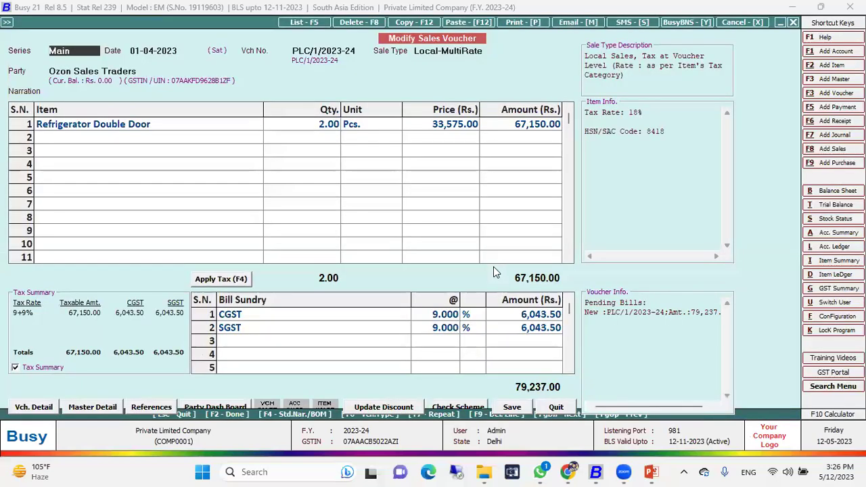
{"action": "key", "text": "F8"}
{"action": "key", "text": "Return"}
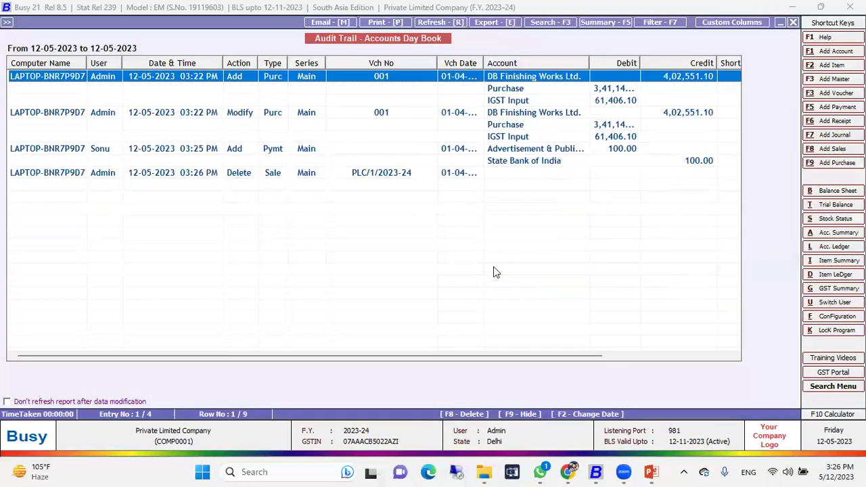
Step: Rerun the audit trail, check the State Bank of India line, and return to the options
{"action": "key", "text": "Escape"}
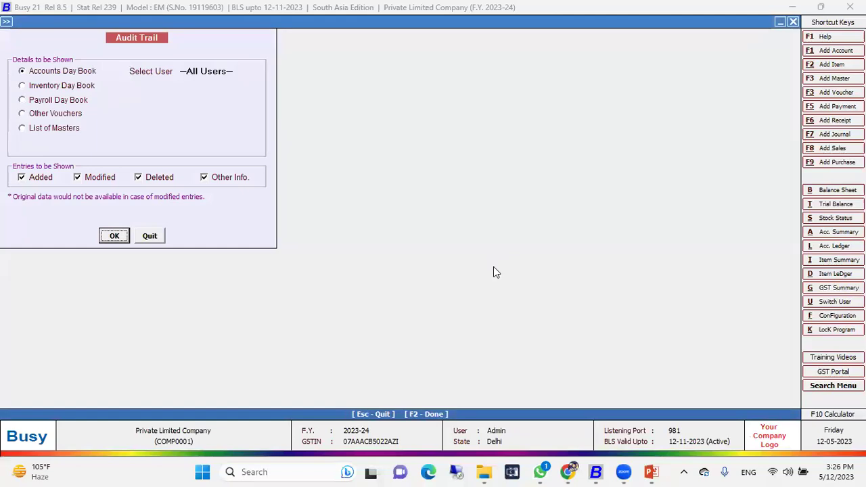
{"action": "key", "text": "Return"}
{"action": "key", "text": "F2"}
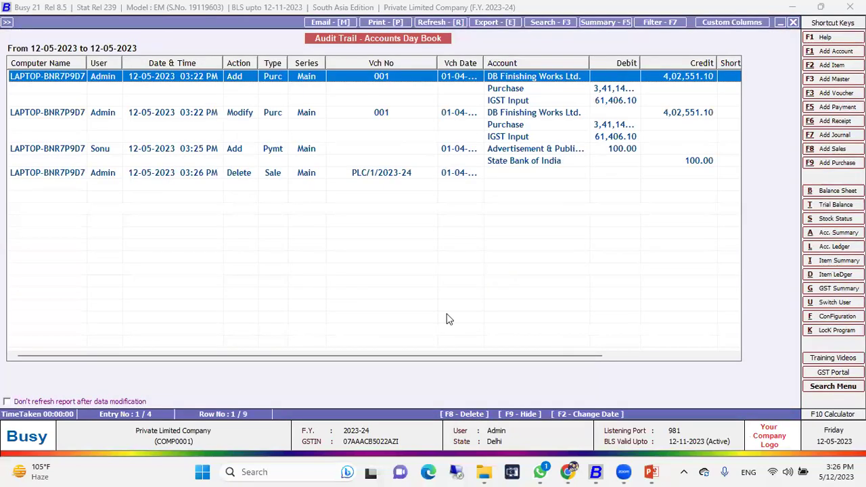
{"action": "left_click_drag", "start_coordinate": [492, 358], "coordinate": [492, 215]}
{"action": "left_click", "coordinate": [500, 163]}
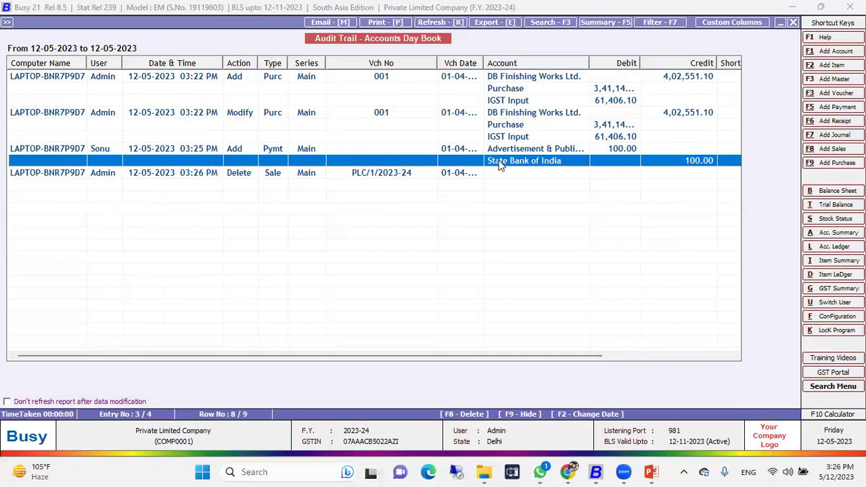
{"action": "key", "text": "Escape"}
{"action": "key", "text": "Escape"}
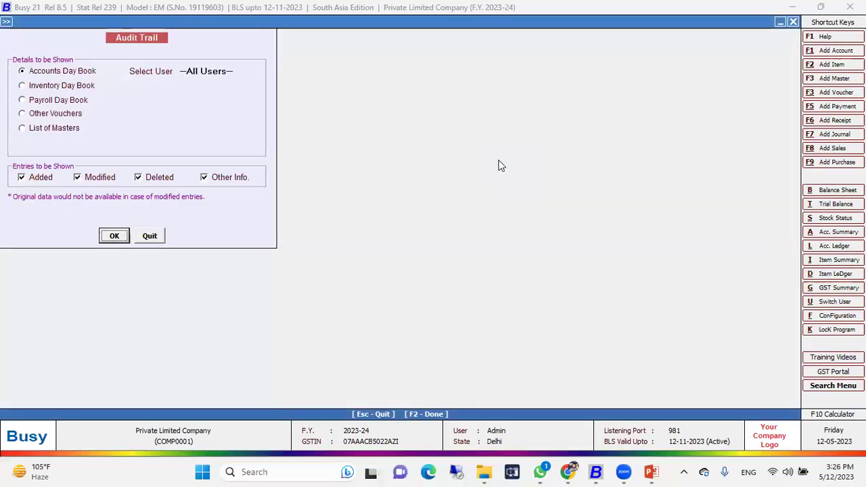
{"action": "key", "text": "Escape"}
Step: Exclude modified entries and view the ADDED purchase 001 and 100.00 payment entries
{"action": "key", "text": "Return"}
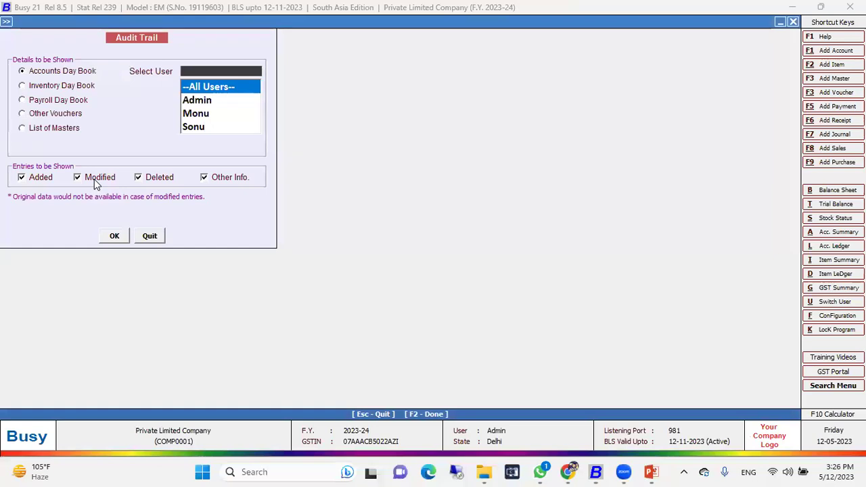
{"action": "key", "text": "Return"}
{"action": "key", "text": "Return"}
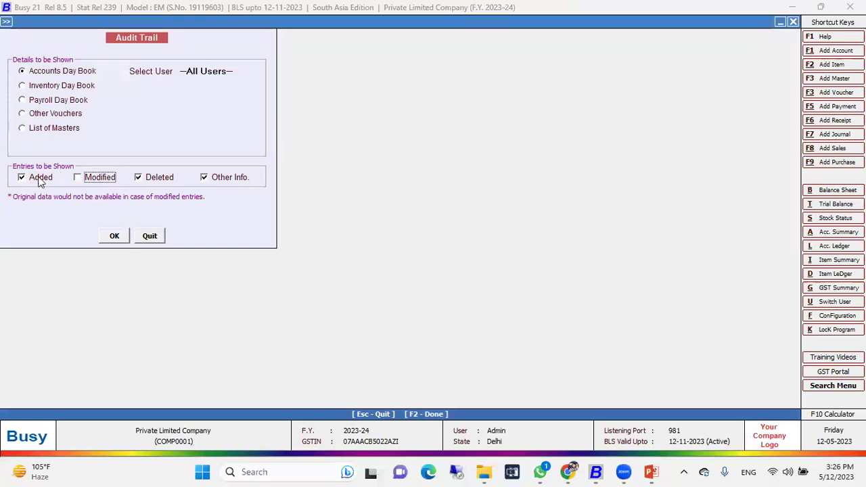
{"action": "key", "text": "Return"}
{"action": "key", "text": "Return"}
{"action": "left_click", "coordinate": [115, 235]}
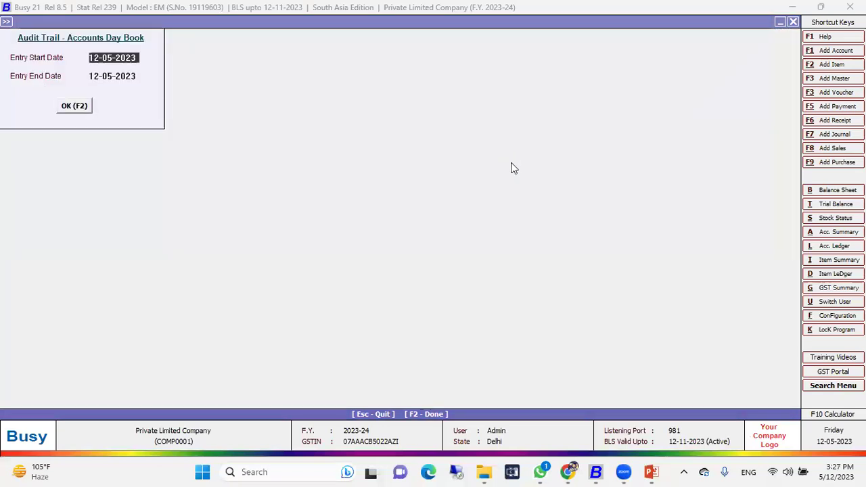
{"action": "key", "text": "F2"}
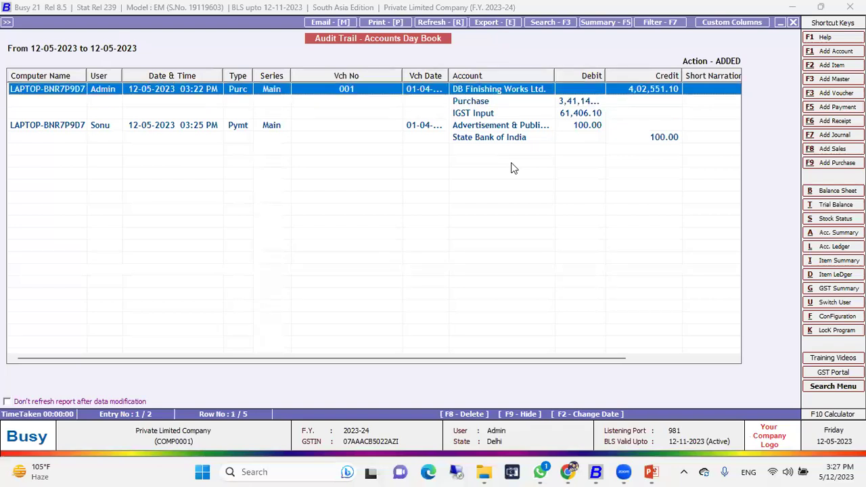
{"action": "key", "text": "Escape"}
{"action": "key", "text": "Escape"}
Step: Re-include all entry types and view only Sonu's Accounts Day Book audit entries
{"action": "left_click", "coordinate": [95, 181]}
{"action": "left_click", "coordinate": [153, 181]}
{"action": "left_click", "coordinate": [225, 181]}
{"action": "left_click", "coordinate": [212, 73]}
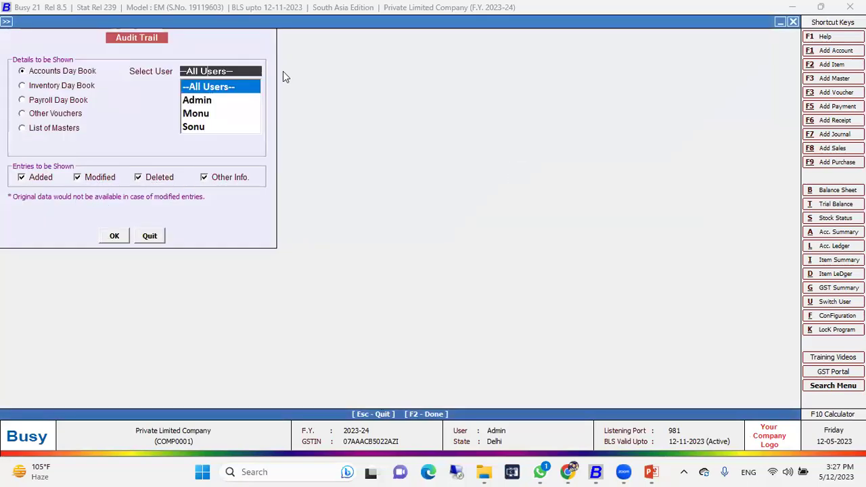
{"action": "key", "text": "Down"}
{"action": "key", "text": "Down"}
{"action": "key", "text": "Down"}
{"action": "key", "text": "Return"}
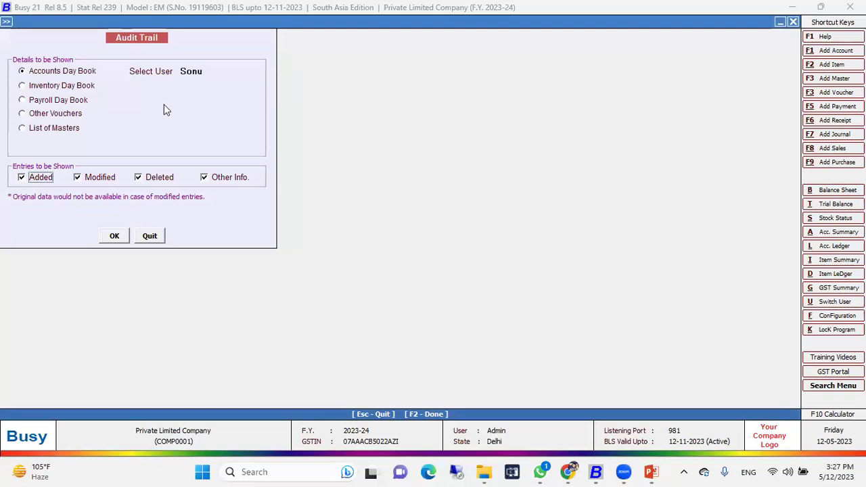
{"action": "left_click", "coordinate": [116, 235]}
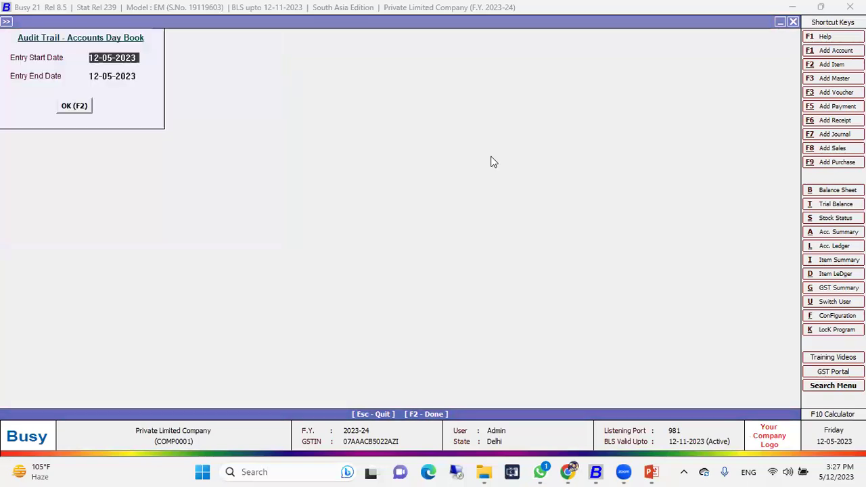
{"action": "key", "text": "F2"}
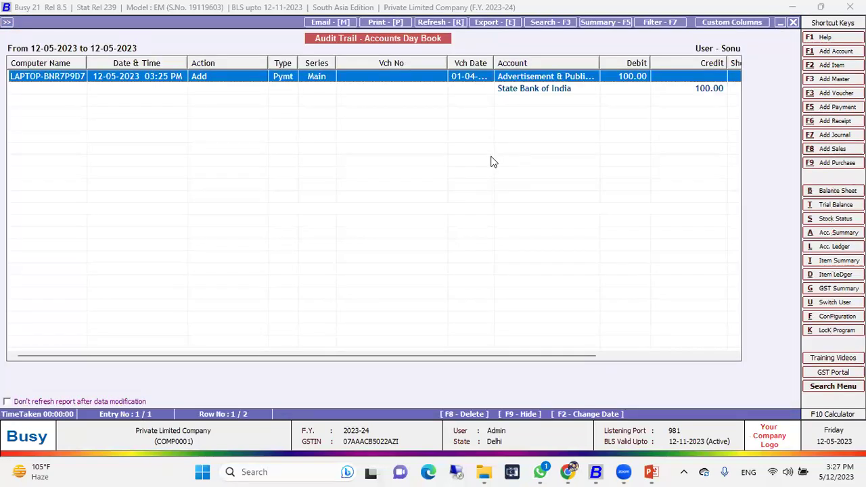
{"action": "key", "text": "Escape"}
{"action": "key", "text": "Escape"}
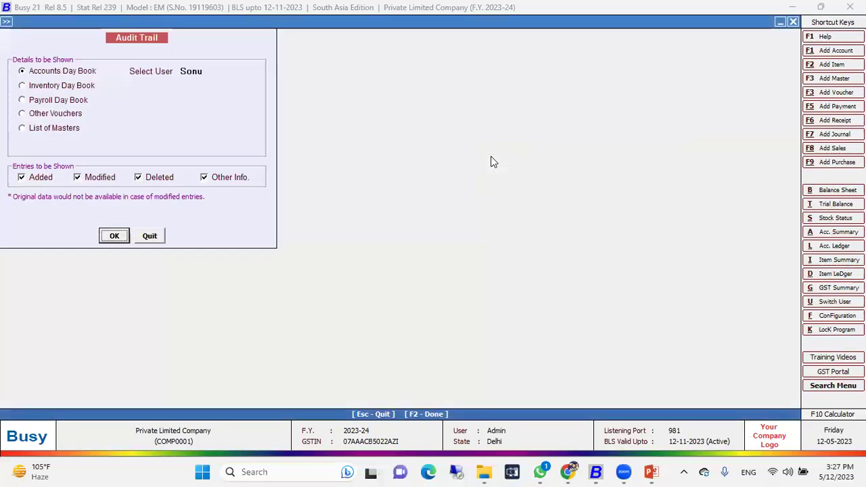
Step: Switch the user filter back to All Users and view the full audit trail
{"action": "left_click", "coordinate": [215, 69]}
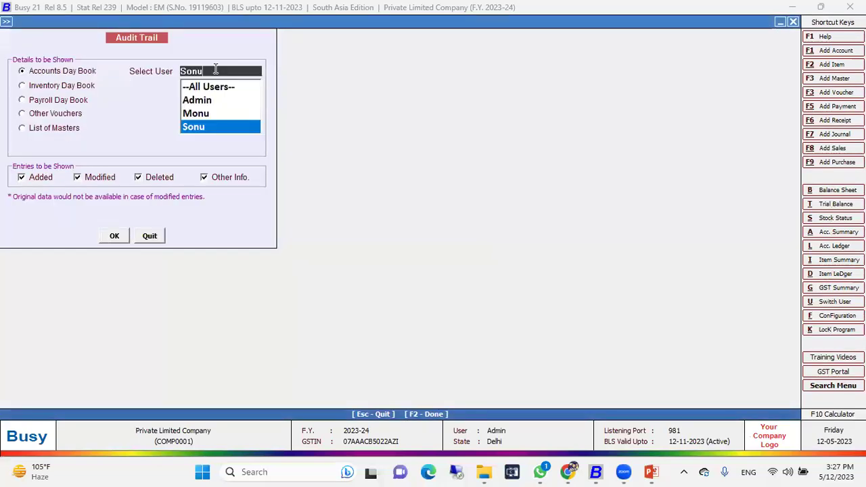
{"action": "key", "text": "Up"}
{"action": "key", "text": "Up"}
{"action": "key", "text": "Up"}
{"action": "key", "text": "Return"}
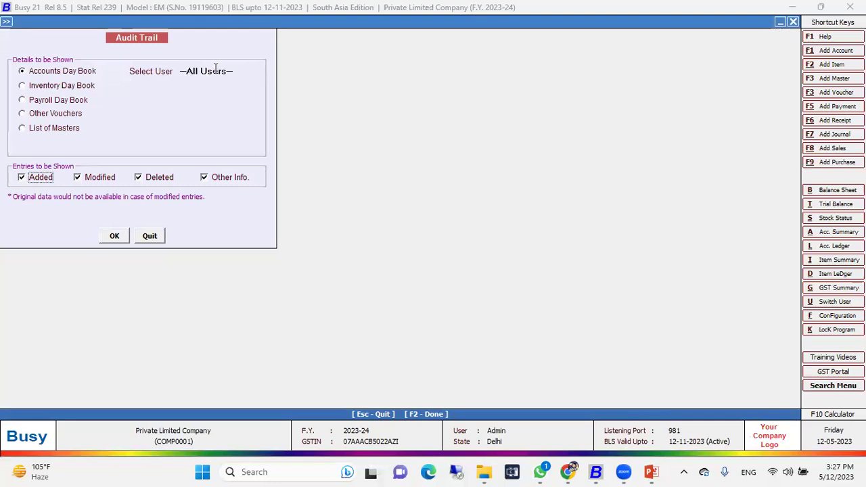
{"action": "left_click", "coordinate": [114, 236]}
{"action": "key", "text": "Return"}
{"action": "key", "text": "Return"}
{"action": "key", "text": "Return"}
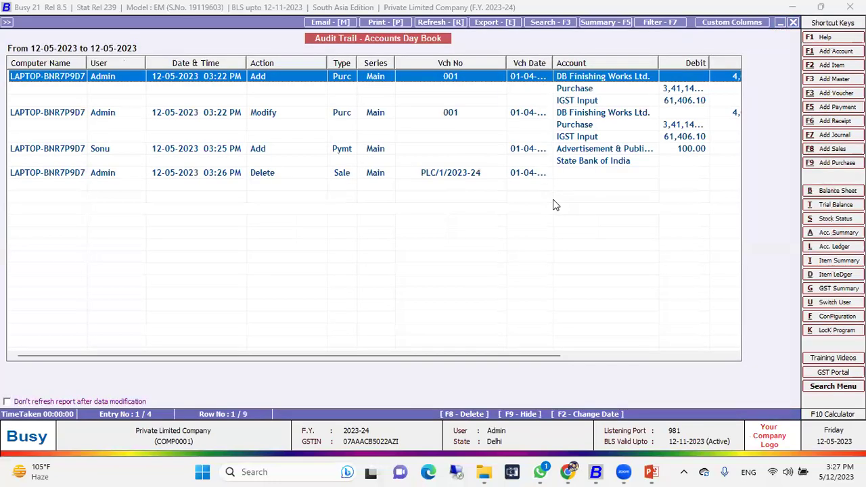
{"action": "key", "text": "Escape"}
{"action": "key", "text": "Escape"}
{"action": "key", "text": "Escape"}
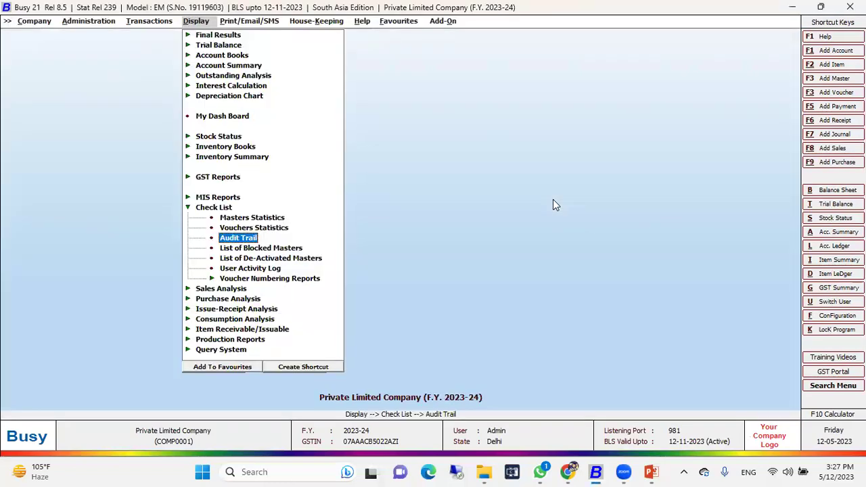
Step: Run the Inventory Day Book audit trail for all users on 12-05-2023
{"action": "key", "text": "Up"}
{"action": "key", "text": "Down"}
{"action": "key", "text": "Return"}
{"action": "key", "text": "Return"}
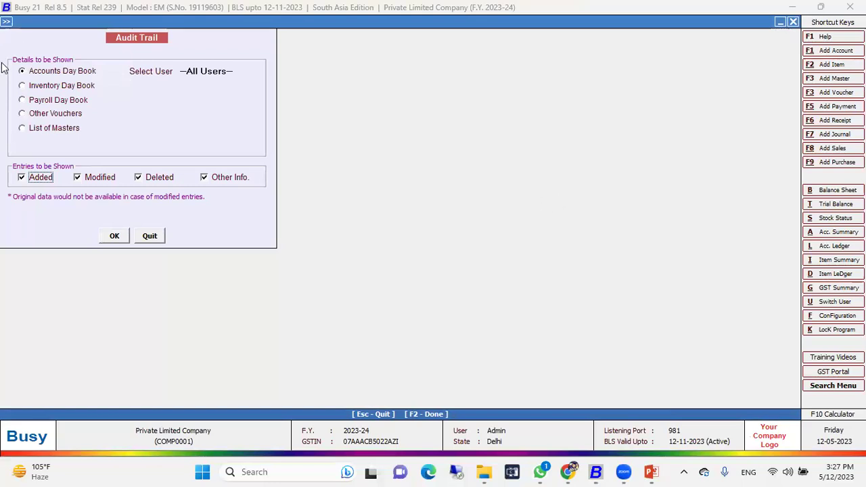
{"action": "left_click", "coordinate": [41, 86]}
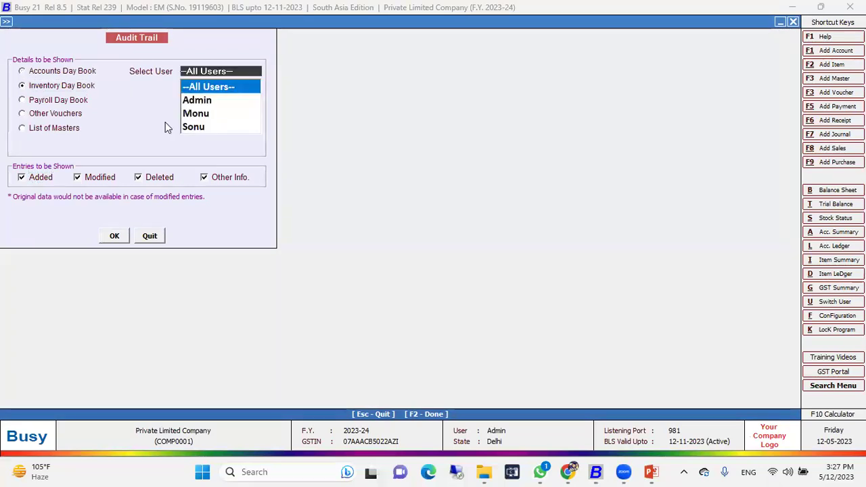
{"action": "left_click", "coordinate": [114, 236]}
{"action": "key", "text": "F2"}
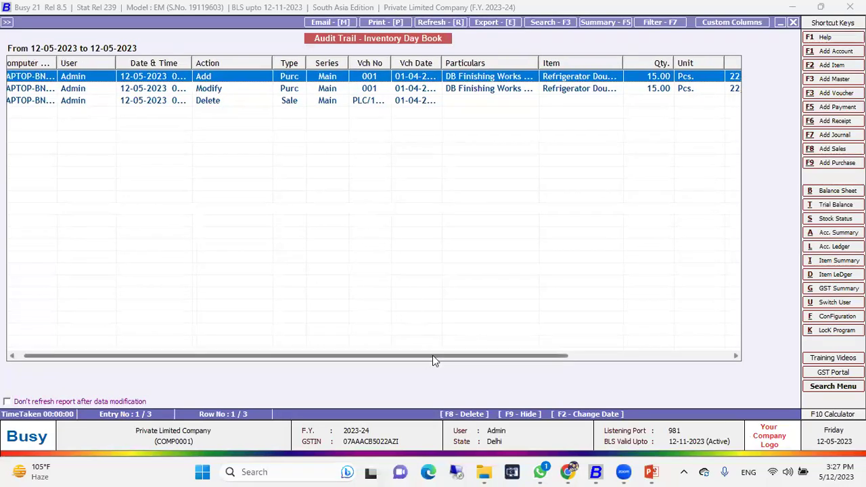
Step: Widen the Vch Date, Item, Particulars and Computer Name columns to read the Add, Modify and Delete entries
{"action": "left_click_drag", "start_coordinate": [433, 356], "coordinate": [592, 351]}
{"action": "left_click_drag", "start_coordinate": [224, 59], "coordinate": [246, 61]}
{"action": "left_click", "coordinate": [328, 100]}
{"action": "left_click", "coordinate": [324, 80]}
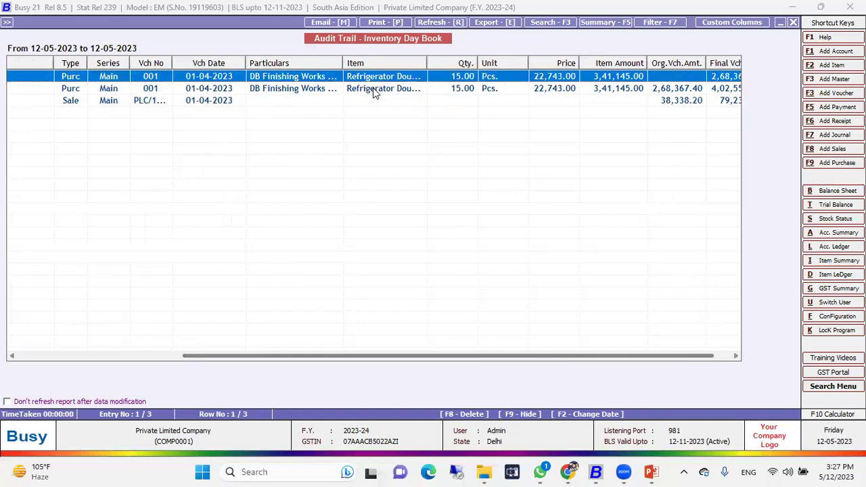
{"action": "left_click_drag", "start_coordinate": [427, 63], "coordinate": [475, 64]}
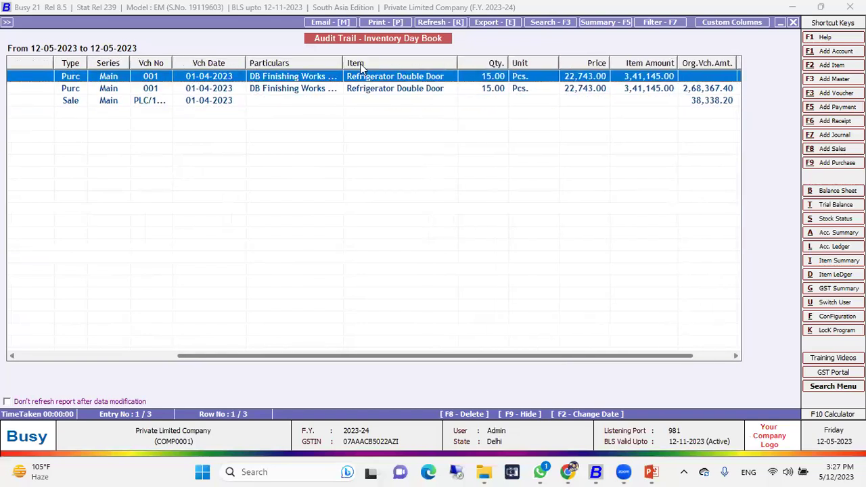
{"action": "left_click_drag", "start_coordinate": [343, 62], "coordinate": [363, 56]}
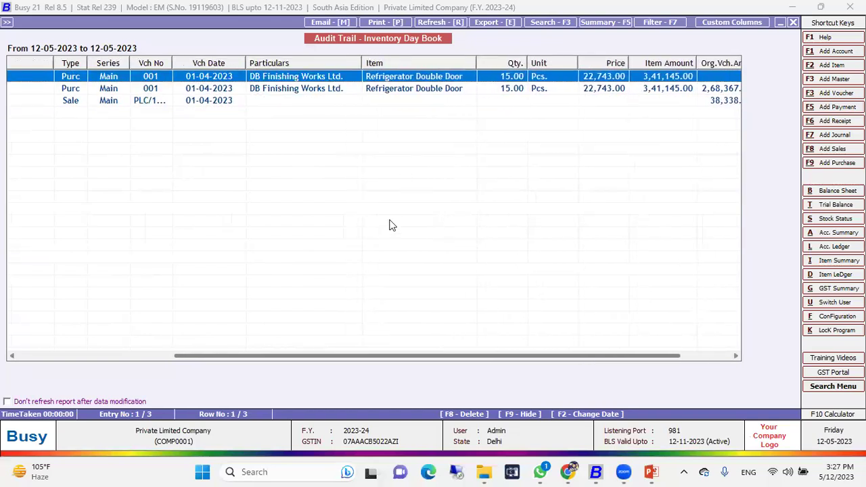
{"action": "left_click_drag", "start_coordinate": [361, 359], "coordinate": [142, 348]}
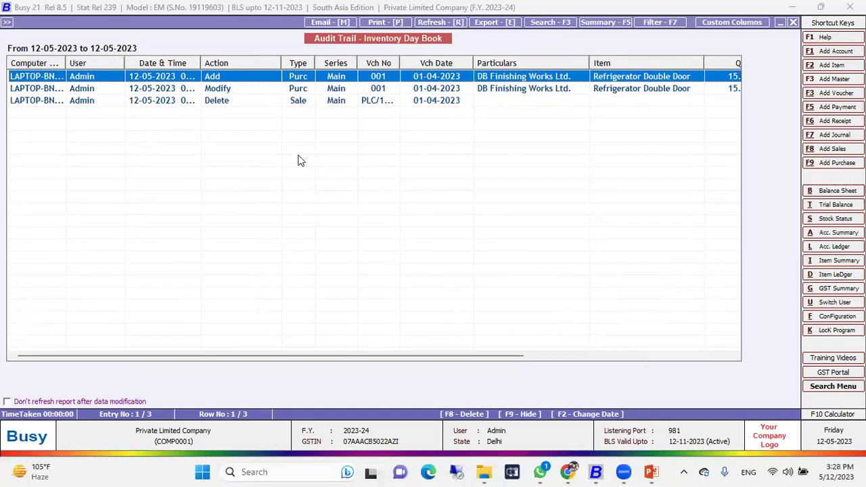
{"action": "left_click", "coordinate": [226, 90]}
{"action": "left_click", "coordinate": [230, 80]}
{"action": "left_click", "coordinate": [226, 92]}
{"action": "left_click", "coordinate": [229, 102]}
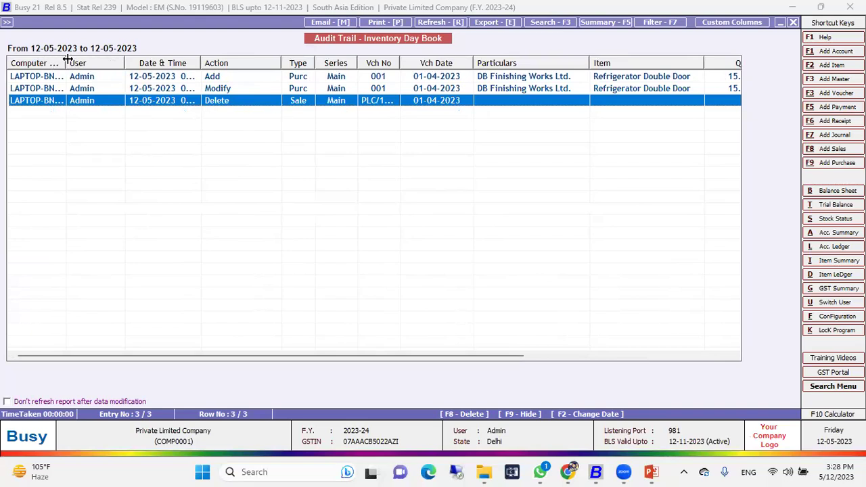
{"action": "double_click", "coordinate": [92, 64]}
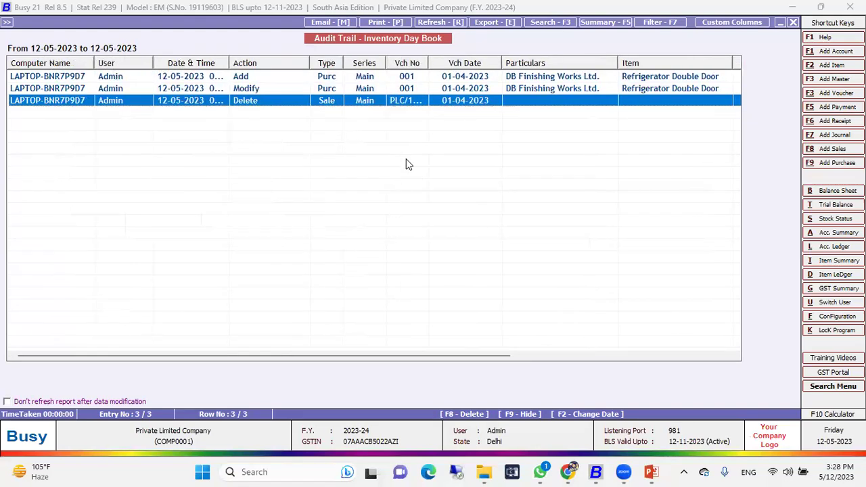
Step: Close the inventory audit report and call up the 100.00 payment voucher for modification
{"action": "key", "text": "Escape"}
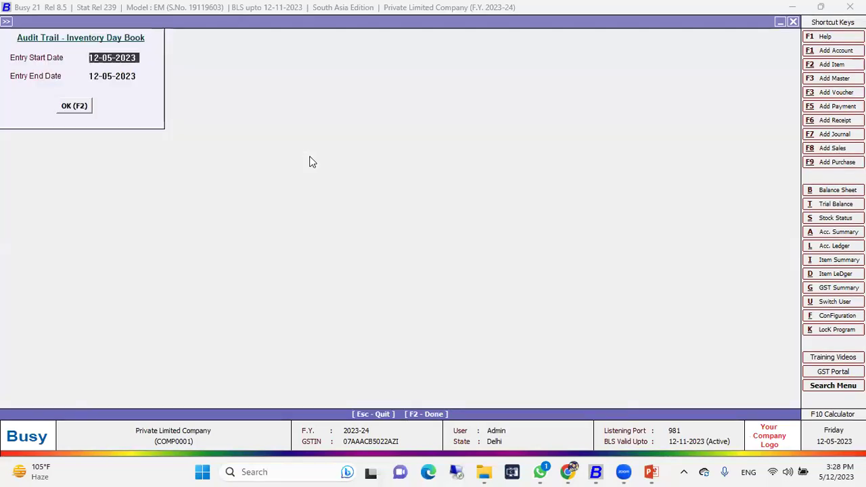
{"action": "key", "text": "Escape"}
{"action": "key", "text": "Escape"}
{"action": "key", "text": "Escape"}
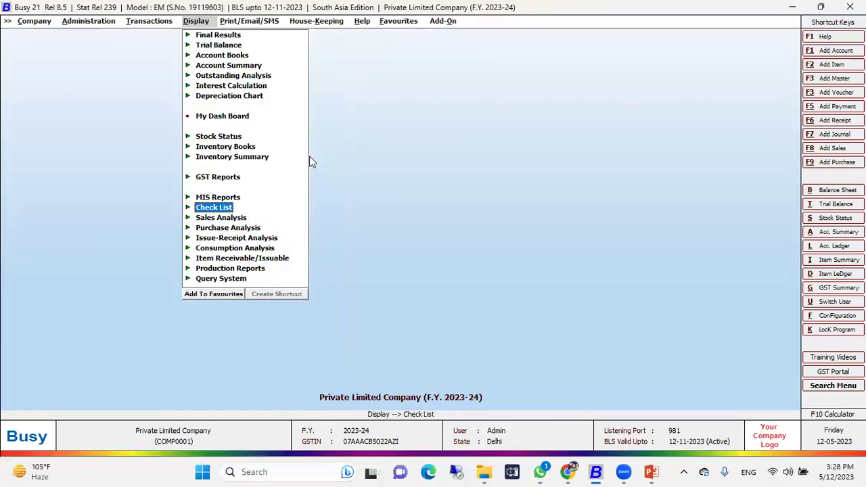
{"action": "key", "text": "Left"}
{"action": "key", "text": "Return"}
{"action": "key", "text": "Down"}
{"action": "key", "text": "Return"}
{"action": "key", "text": "Escape"}
{"action": "key", "text": "Escape"}
{"action": "key", "text": "Escape"}
{"action": "key", "text": "Down"}
{"action": "key", "text": "Down"}
{"action": "key", "text": "Down"}
{"action": "key", "text": "Down"}
{"action": "key", "text": "Down"}
{"action": "key", "text": "Up"}
{"action": "key", "text": "Down"}
{"action": "key", "text": "Up"}
{"action": "key", "text": "Return"}
{"action": "key", "text": "Down"}
{"action": "key", "text": "Return"}
{"action": "key", "text": "Return"}
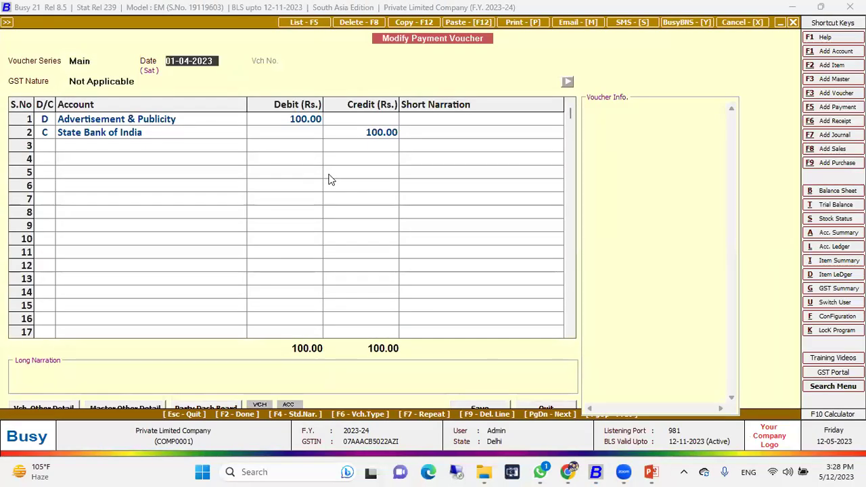
Step: View the payment voucher's audit history showing Sonu added it, then quit the voucher
{"action": "key", "text": "alt+a"}
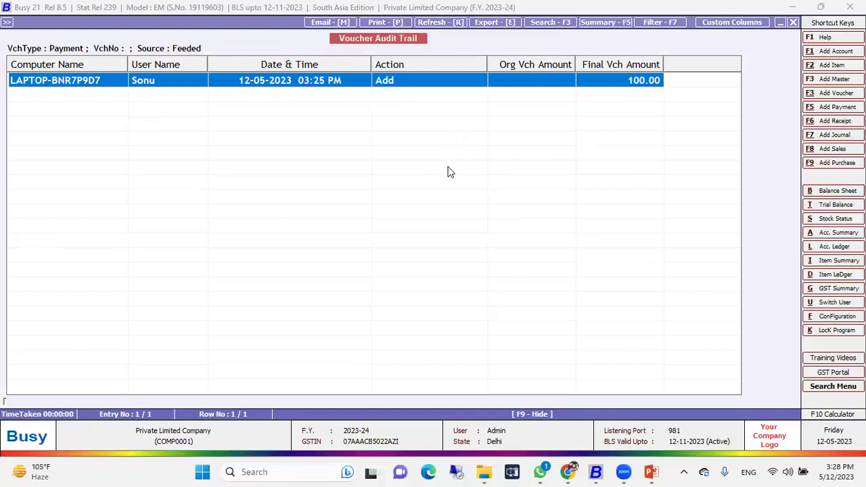
{"action": "key", "text": "Escape"}
{"action": "key", "text": "Escape"}
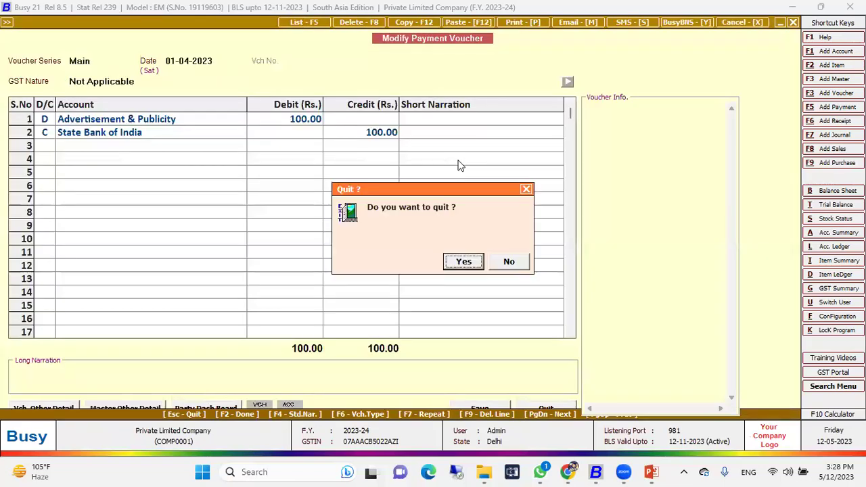
{"action": "key", "text": "Return"}
{"action": "key", "text": "Escape"}
Step: Revisit the Audit Trail options, then back out to the Company menu
{"action": "key", "text": "Right"}
{"action": "key", "text": "Return"}
{"action": "key", "text": "Down"}
{"action": "key", "text": "Down"}
{"action": "key", "text": "Return"}
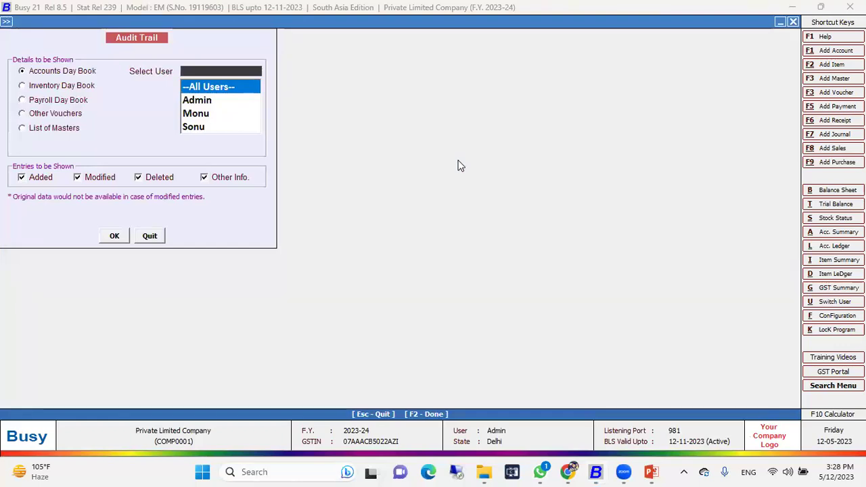
{"action": "key", "text": "Escape"}
{"action": "key", "text": "Escape"}
{"action": "key", "text": "Escape"}
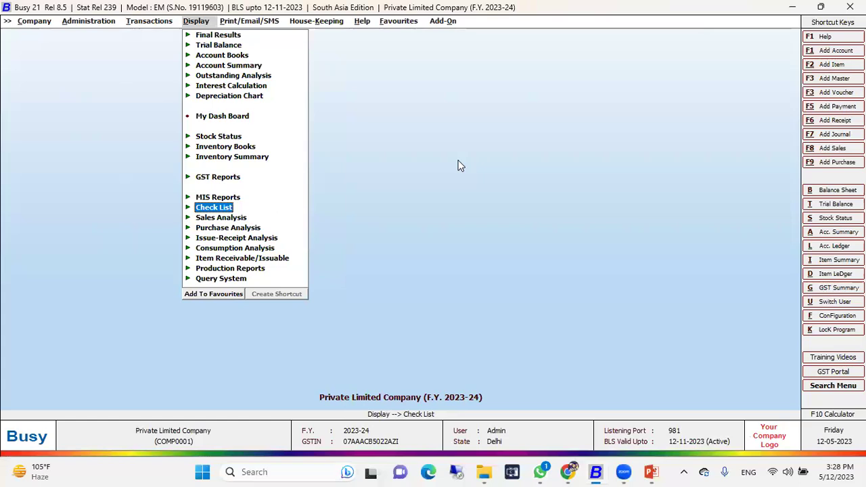
{"action": "key", "text": "Left"}
{"action": "key", "text": "Left"}
{"action": "key", "text": "Left"}
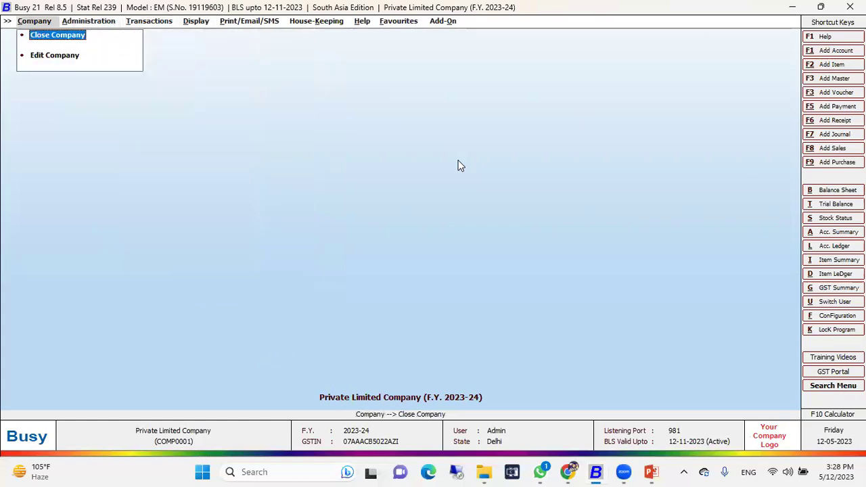
Step: Close the current company and open Sole Proprietorship Firm as Admin, entering the password
{"action": "key", "text": "Return"}
{"action": "key", "text": "Return"}
{"action": "key", "text": "Down"}
{"action": "key", "text": "Return"}
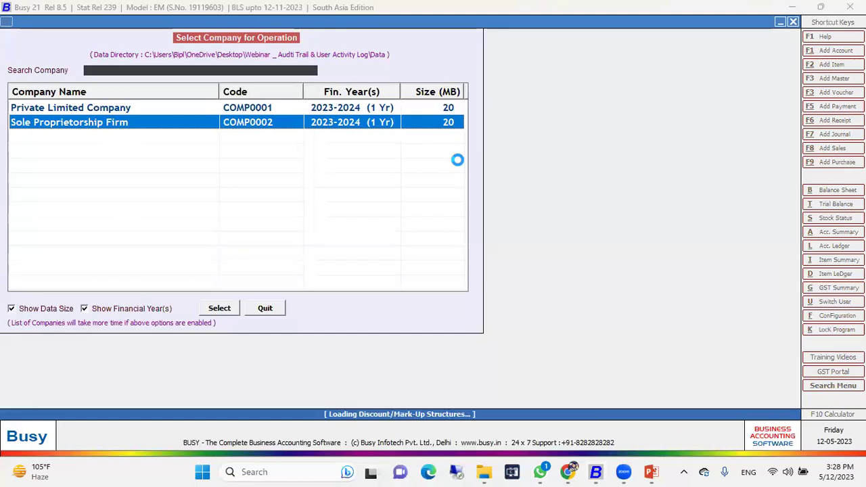
{"action": "type", "text": "A"}
{"action": "key", "text": "Return"}
{"action": "key", "text": "Return"}
{"action": "type", "text": "Admin"}
{"action": "key", "text": "Return"}
{"action": "type", "text": "1"}
{"action": "key", "text": "Return"}
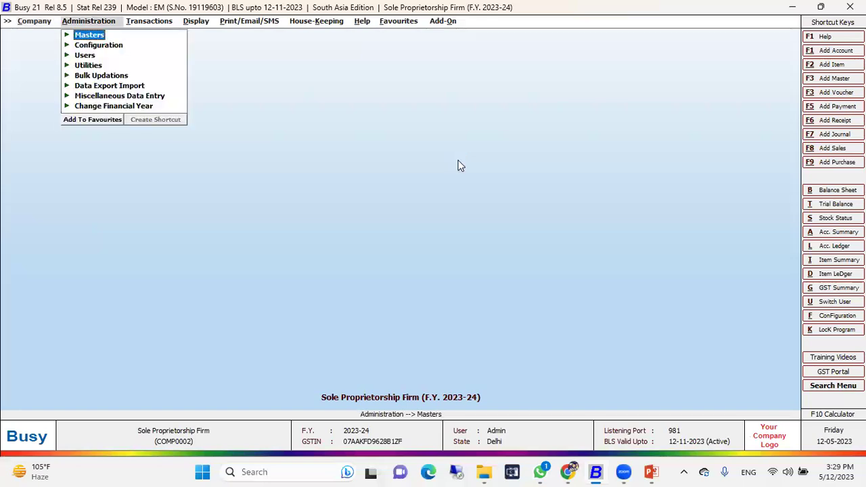
Step: Open Features / Options and check the firm's GSTIN in GST/VAT settings without changing anything
{"action": "key", "text": "Down"}
{"action": "key", "text": "Return"}
{"action": "key", "text": "Down"}
{"action": "key", "text": "Down"}
{"action": "key", "text": "Down"}
{"action": "key", "text": "Up"}
{"action": "key", "text": "Up"}
{"action": "key", "text": "Up"}
{"action": "key", "text": "Return"}
{"action": "key", "text": "Down"}
{"action": "key", "text": "Down"}
{"action": "key", "text": "Down"}
{"action": "key", "text": "Down"}
{"action": "key", "text": "Down"}
{"action": "key", "text": "Return"}
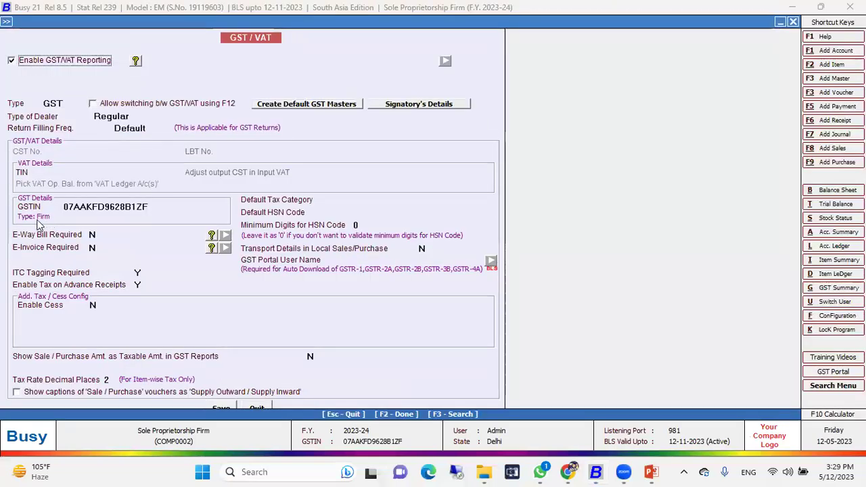
{"action": "left_click", "coordinate": [150, 207]}
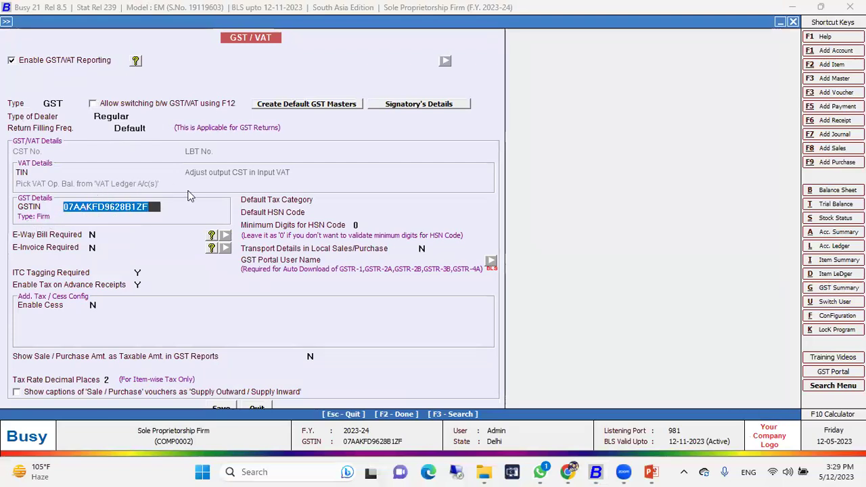
{"action": "key", "text": "Escape"}
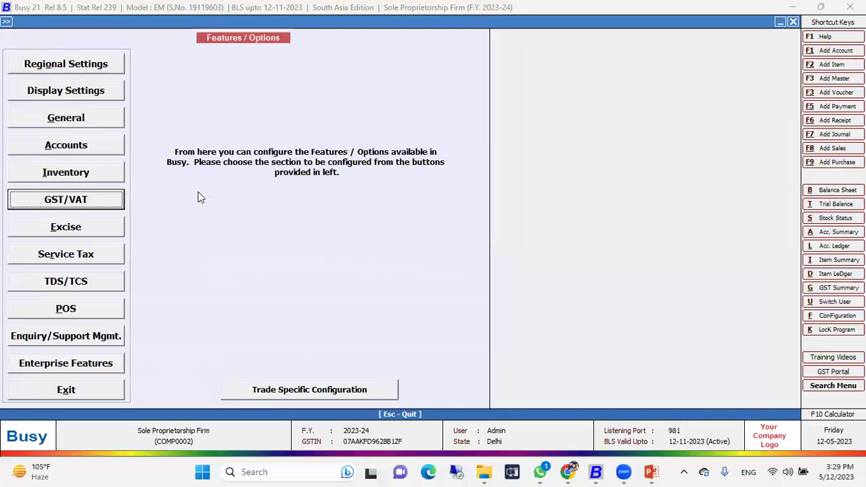
Step: In General options, set Maintain Audit Trail and Show User Details to Y and save
{"action": "key", "text": "Up"}
{"action": "key", "text": "Up"}
{"action": "key", "text": "Up"}
{"action": "key", "text": "Up"}
{"action": "key", "text": "Down"}
{"action": "key", "text": "Return"}
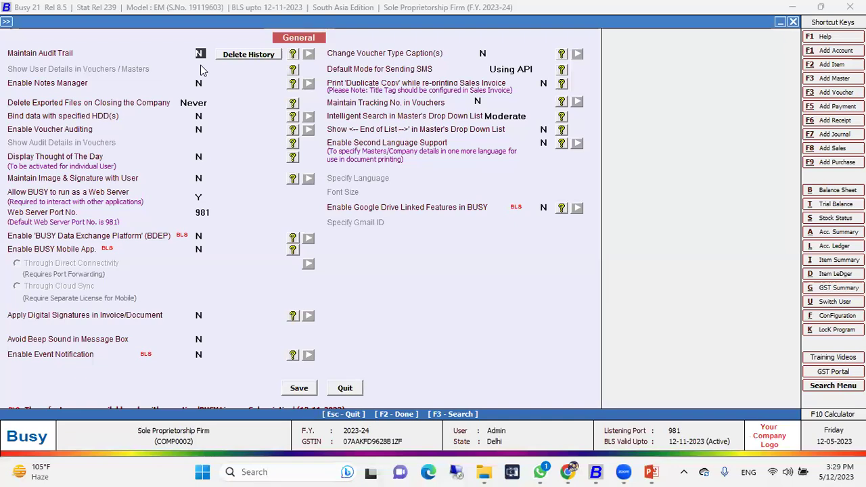
{"action": "type", "text": "Y"}
{"action": "key", "text": "Return"}
{"action": "type", "text": "Y"}
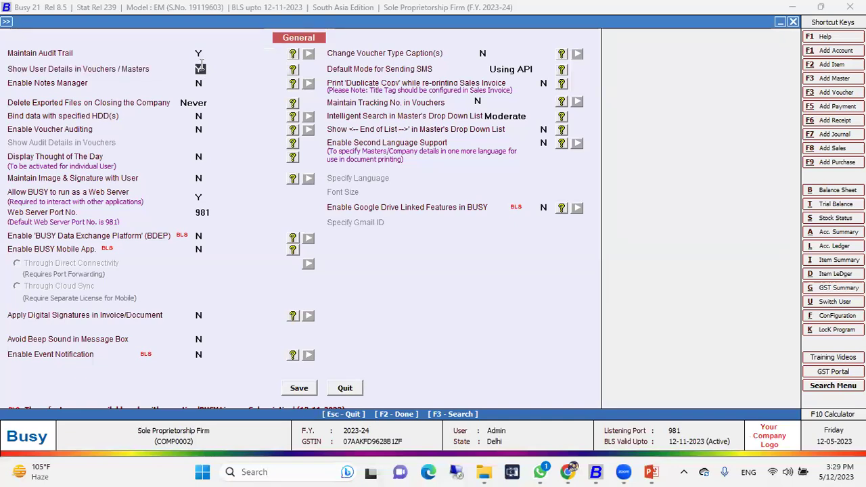
{"action": "left_click", "coordinate": [200, 56]}
{"action": "left_click", "coordinate": [199, 67]}
{"action": "left_click", "coordinate": [304, 388]}
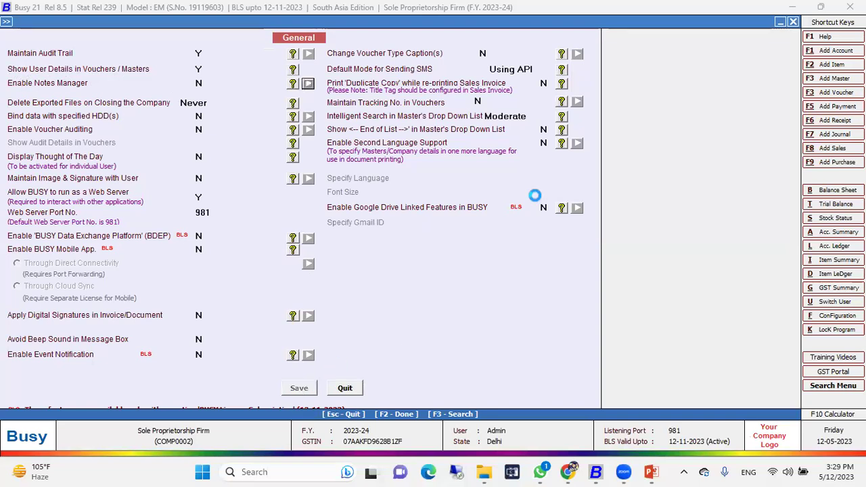
Step: Save purchase voucher 123 from Deewan Trading Company for 1 Refrigerator Single Door
{"action": "key", "text": "Escape"}
{"action": "key", "text": "Right"}
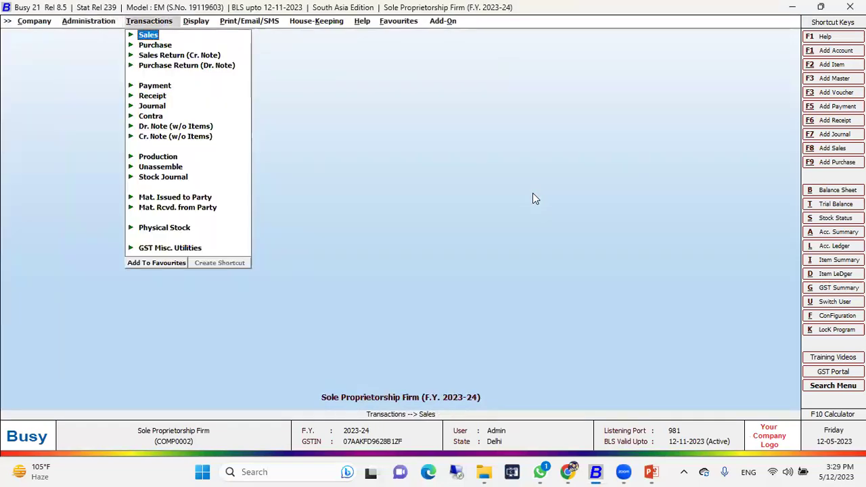
{"action": "key", "text": "Down"}
{"action": "key", "text": "Return"}
{"action": "key", "text": "Return"}
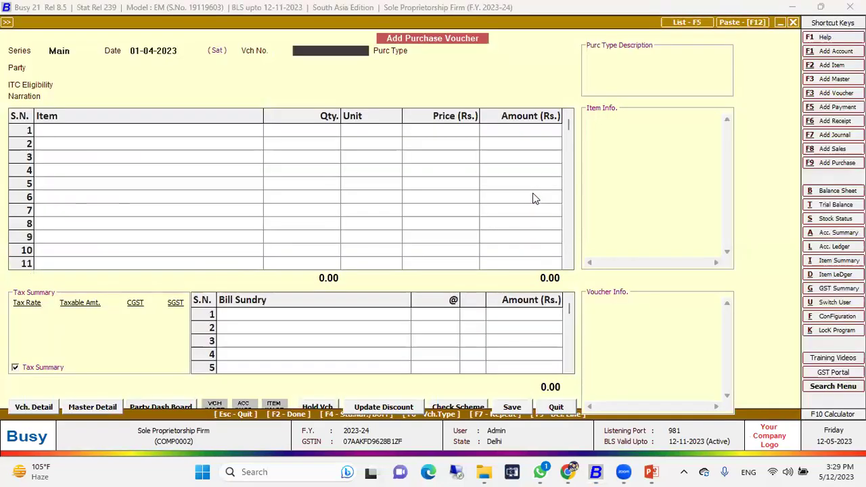
{"action": "key", "text": "Return"}
{"action": "key", "text": "Return"}
{"action": "key", "text": "Down"}
{"action": "key", "text": "Down"}
{"action": "key", "text": "Down"}
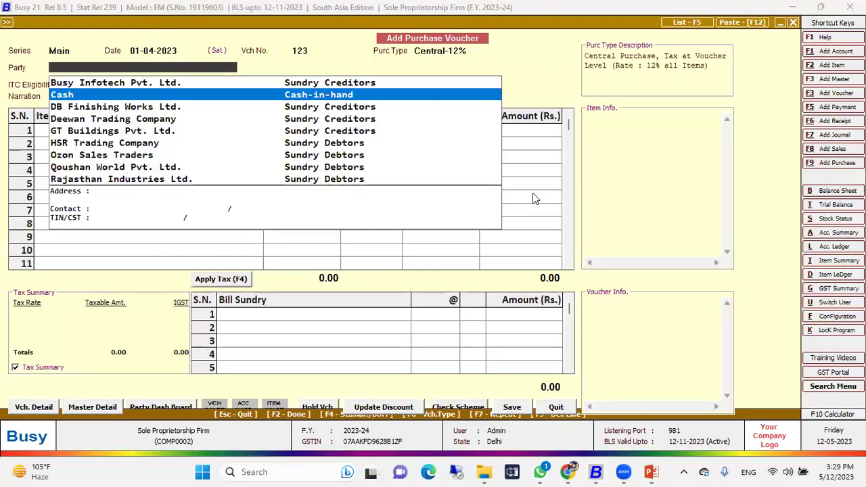
{"action": "key", "text": "Return"}
{"action": "key", "text": "Return"}
{"action": "key", "text": "Return"}
{"action": "key", "text": "Down"}
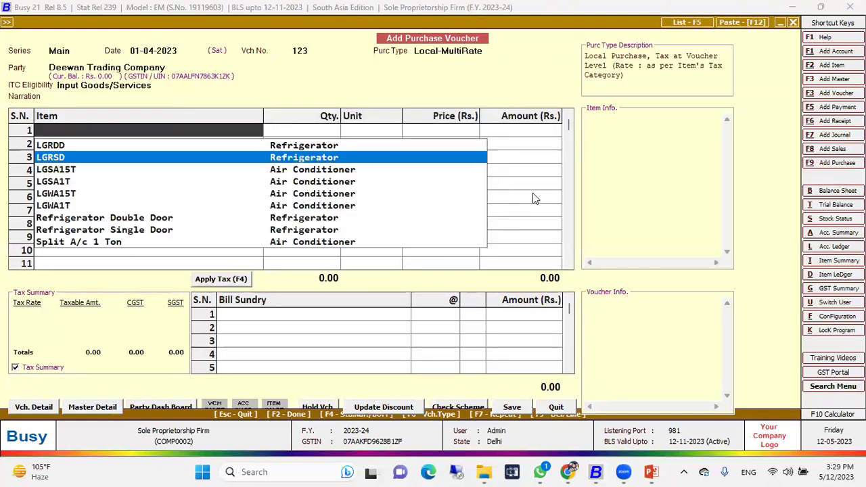
{"action": "key", "text": "Return"}
{"action": "type", "text": "1"}
{"action": "key", "text": "Return"}
{"action": "key", "text": "Return"}
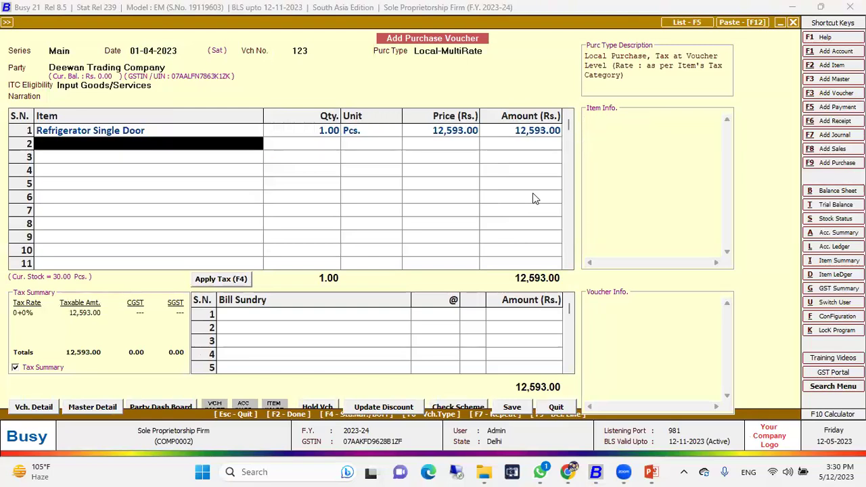
{"action": "key", "text": "Return"}
{"action": "key", "text": "Return"}
{"action": "key", "text": "Return"}
{"action": "key", "text": "Return"}
{"action": "key", "text": "Return"}
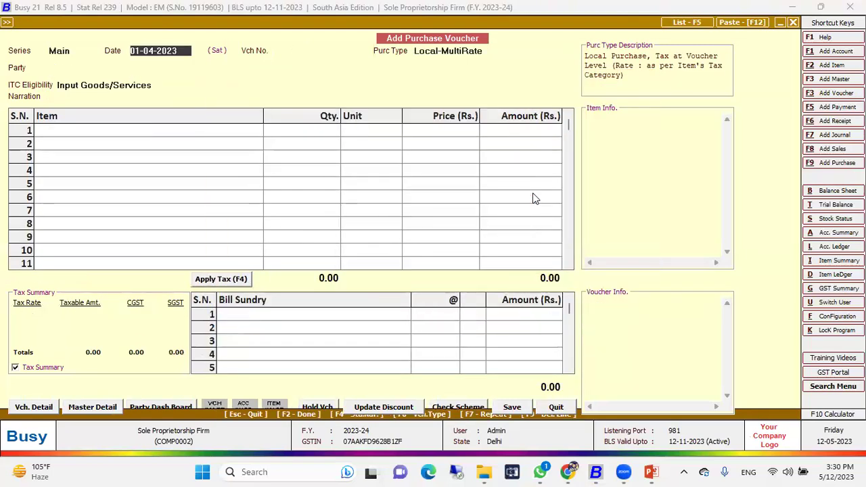
{"action": "key", "text": "Escape"}
Step: Save a sales voucher to GT Buildings Pvt. Ltd. for 1 Refrigerator Double Door, without printing
{"action": "key", "text": "Return"}
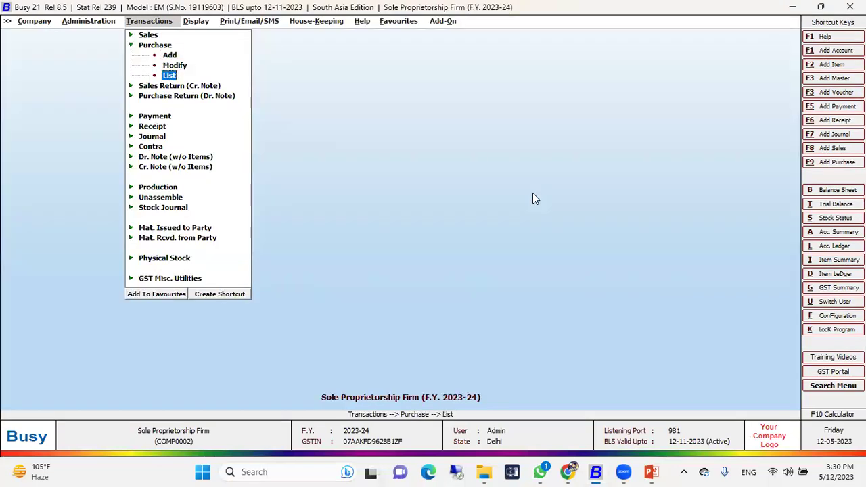
{"action": "key", "text": "Escape"}
{"action": "key", "text": "Down"}
{"action": "key", "text": "Return"}
{"action": "key", "text": "Return"}
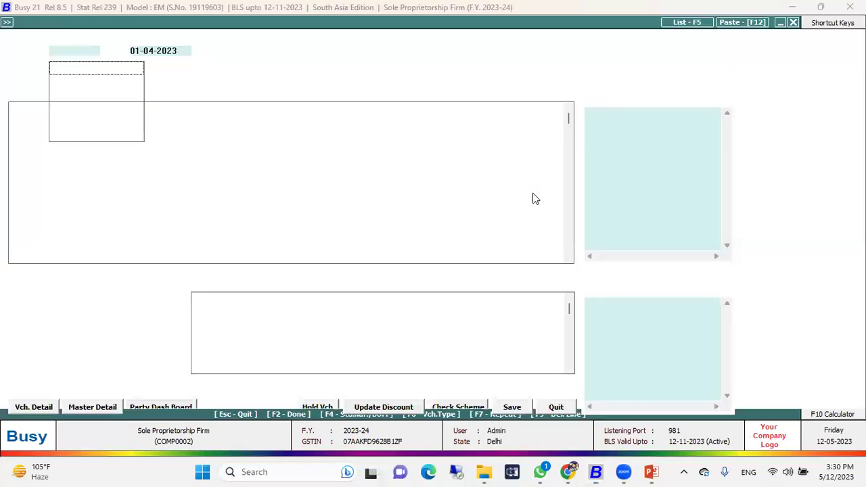
{"action": "key", "text": "Down"}
{"action": "key", "text": "Down"}
{"action": "key", "text": "Down"}
{"action": "key", "text": "Return"}
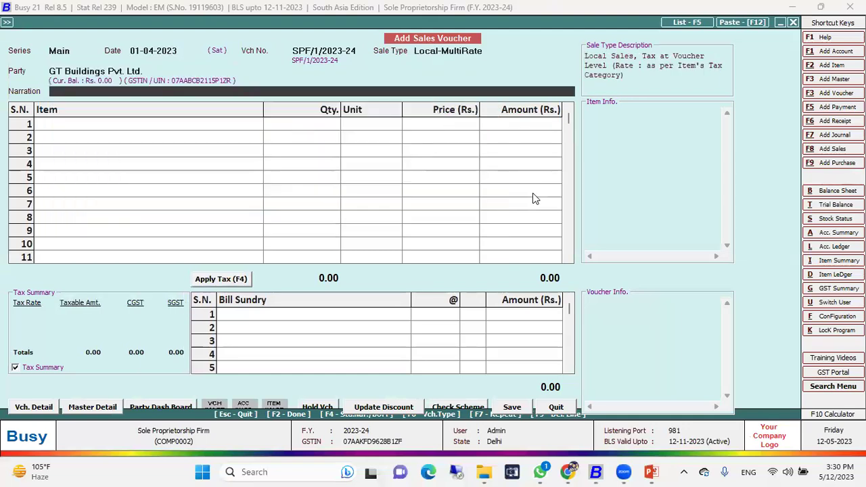
{"action": "key", "text": "Return"}
{"action": "key", "text": "Down"}
{"action": "key", "text": "Down"}
{"action": "key", "text": "Down"}
{"action": "key", "text": "Down"}
{"action": "key", "text": "Down"}
{"action": "key", "text": "Down"}
{"action": "key", "text": "Return"}
{"action": "type", "text": "1"}
{"action": "key", "text": "Return"}
{"action": "key", "text": "Return"}
{"action": "key", "text": "Return"}
{"action": "key", "text": "Return"}
{"action": "key", "text": "Return"}
{"action": "key", "text": "Return"}
{"action": "key", "text": "Return"}
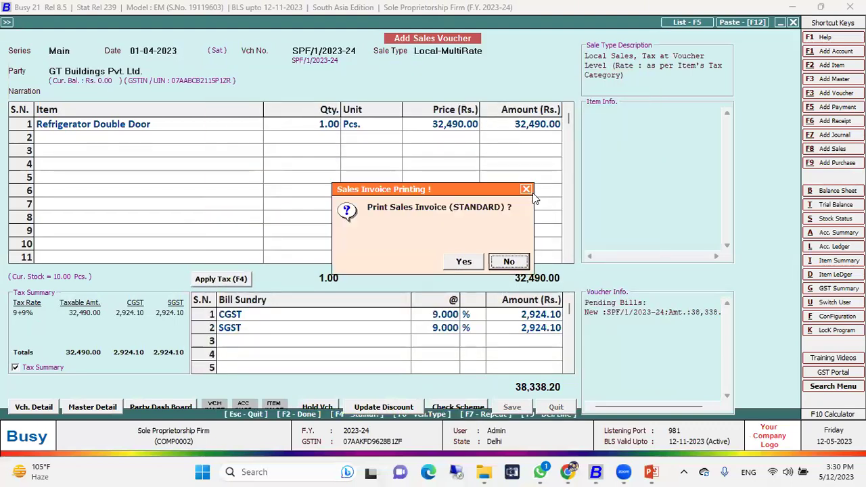
{"action": "key", "text": "Return"}
{"action": "key", "text": "Escape"}
Step: Modify sales voucher SPF/1/2023-24 to price 35,666, accepting the MRP warning, and re-save it
{"action": "key", "text": "Return"}
{"action": "key", "text": "Return"}
{"action": "key", "text": "Return"}
{"action": "key", "text": "Return"}
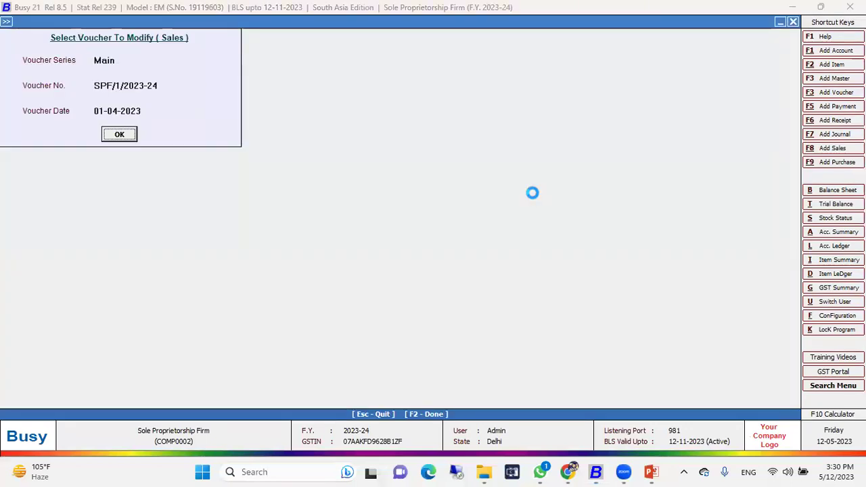
{"action": "key", "text": "Return"}
{"action": "key", "text": "Return"}
{"action": "key", "text": "Return"}
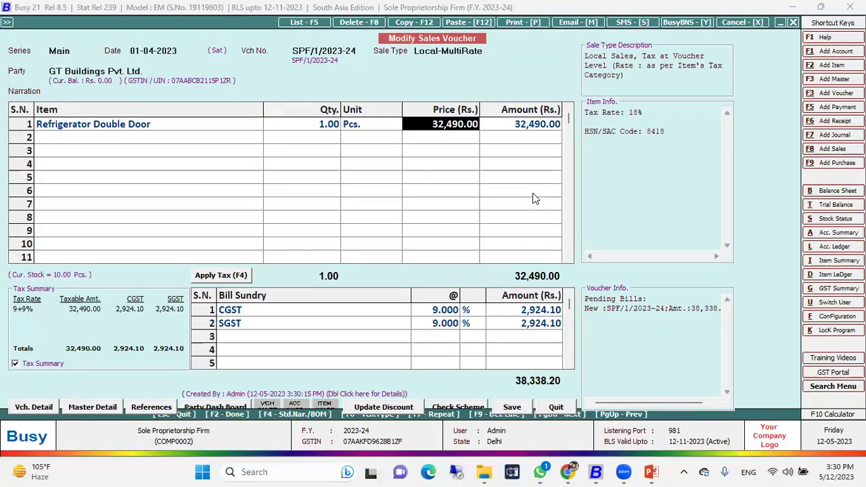
{"action": "type", "text": "35666"}
{"action": "key", "text": "Return"}
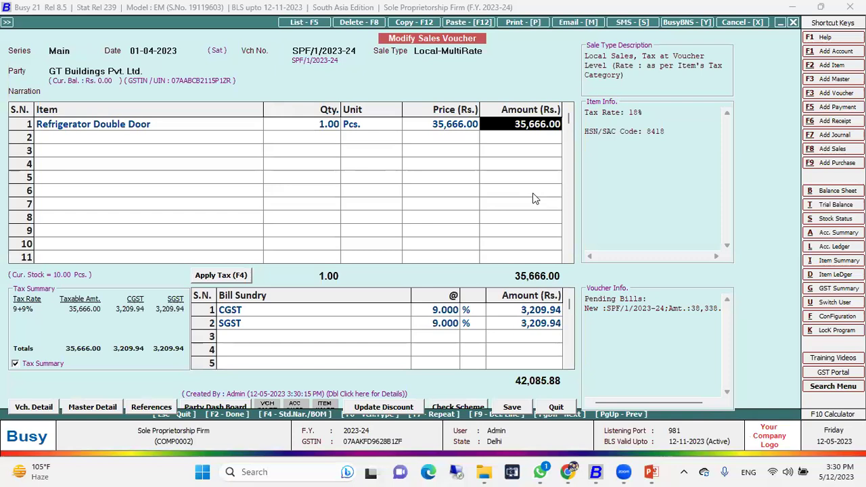
{"action": "key", "text": "Return"}
{"action": "key", "text": "Return"}
{"action": "key", "text": "F2"}
{"action": "key", "text": "Left"}
{"action": "key", "text": "Return"}
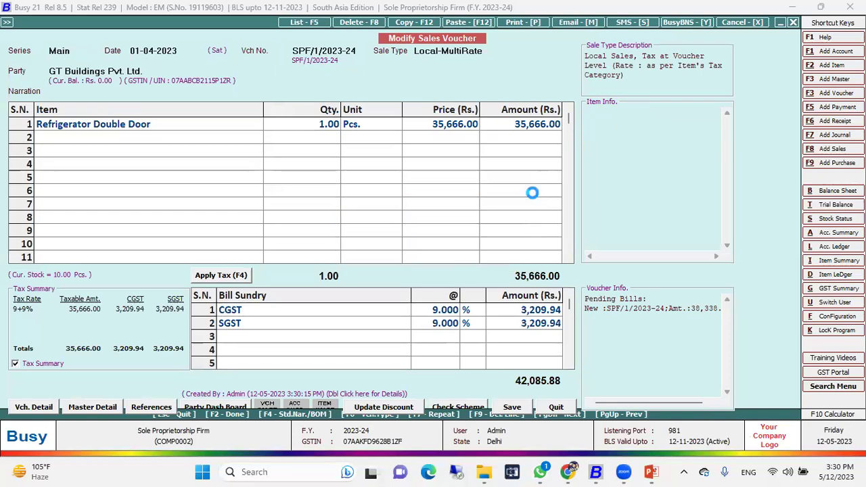
{"action": "key", "text": "Return"}
{"action": "key", "text": "Right"}
{"action": "key", "text": "Return"}
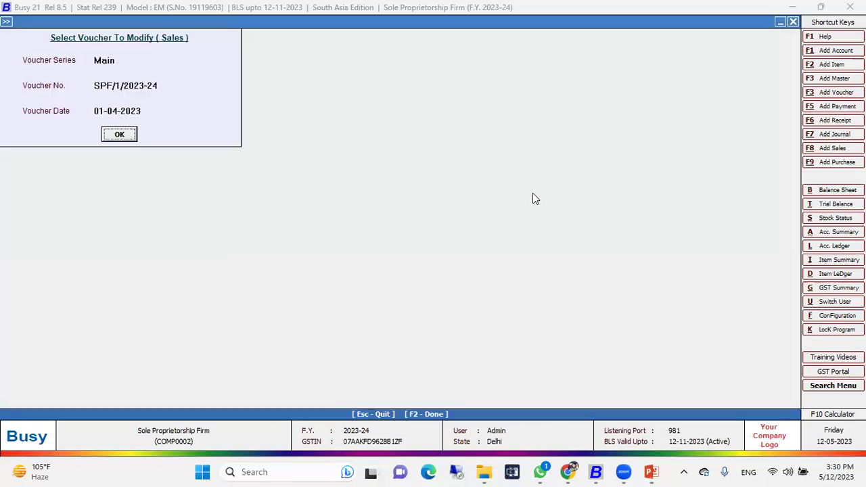
{"action": "key", "text": "Escape"}
{"action": "key", "text": "Right"}
{"action": "key", "text": "Down"}
{"action": "key", "text": "Down"}
{"action": "key", "text": "Down"}
{"action": "key", "text": "Down"}
{"action": "key", "text": "Down"}
{"action": "key", "text": "Down"}
{"action": "key", "text": "Down"}
{"action": "key", "text": "Down"}
{"action": "key", "text": "Down"}
{"action": "key", "text": "Down"}
{"action": "key", "text": "Down"}
{"action": "key", "text": "Down"}
{"action": "key", "text": "Down"}
{"action": "key", "text": "Down"}
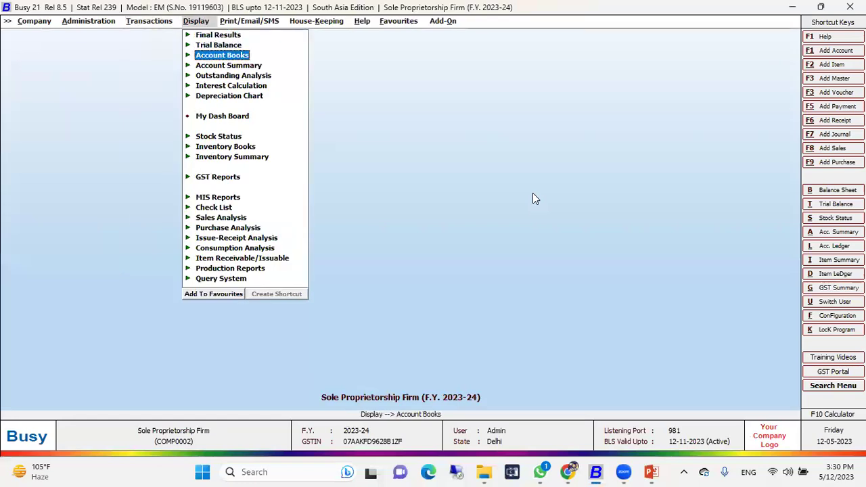
{"action": "key", "text": "Up"}
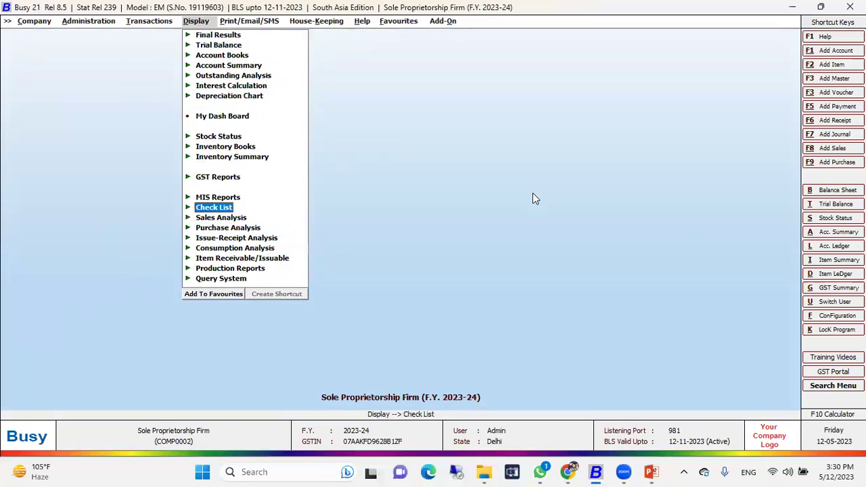
{"action": "key", "text": "Return"}
{"action": "key", "text": "Down"}
{"action": "key", "text": "Down"}
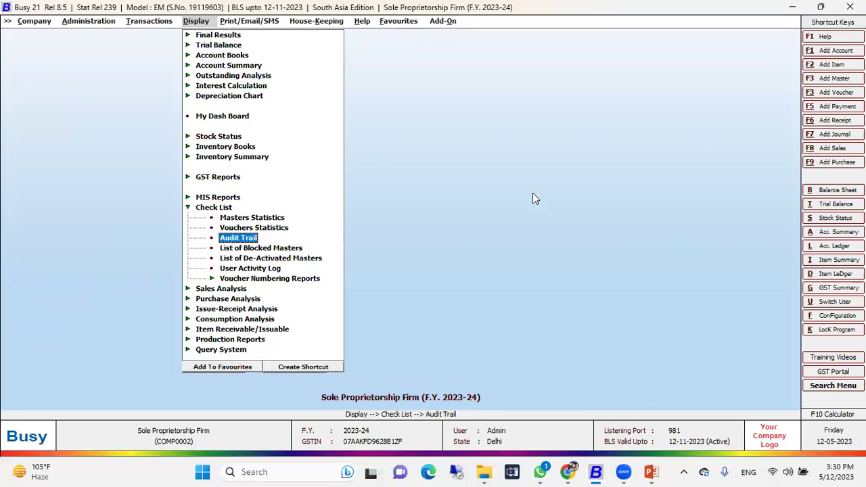
{"action": "key", "text": "Return"}
{"action": "key", "text": "Return"}
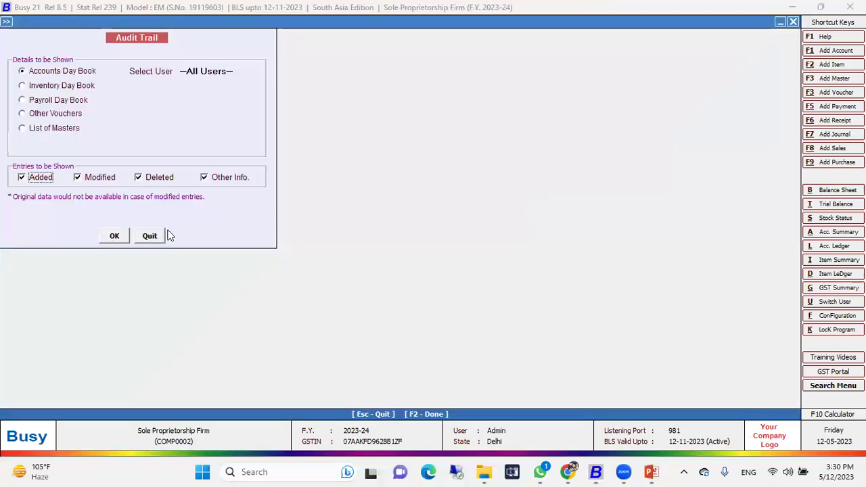
{"action": "left_click", "coordinate": [115, 236]}
{"action": "key", "text": "Return"}
{"action": "key", "text": "Return"}
{"action": "key", "text": "Return"}
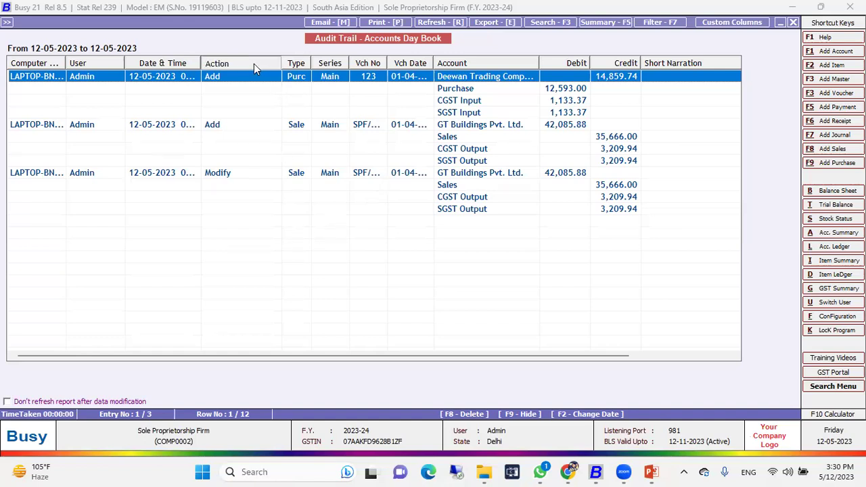
{"action": "left_click_drag", "start_coordinate": [282, 63], "coordinate": [251, 63]}
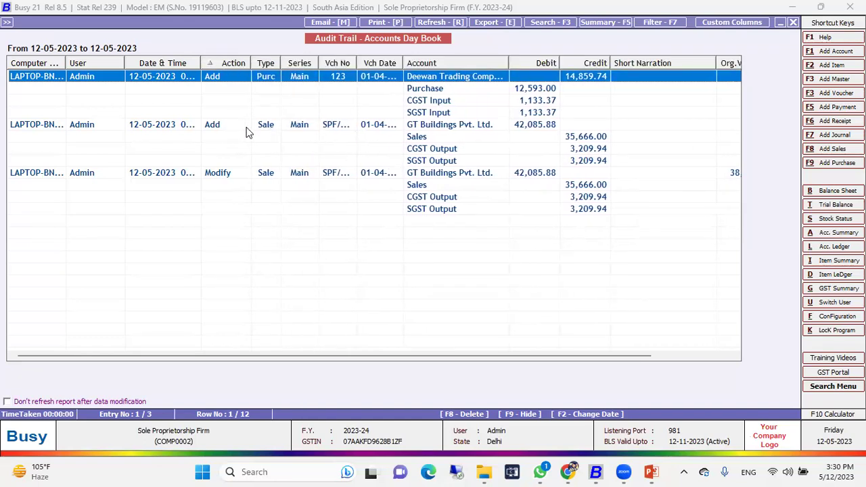
{"action": "left_click_drag", "start_coordinate": [562, 359], "coordinate": [354, 371]}
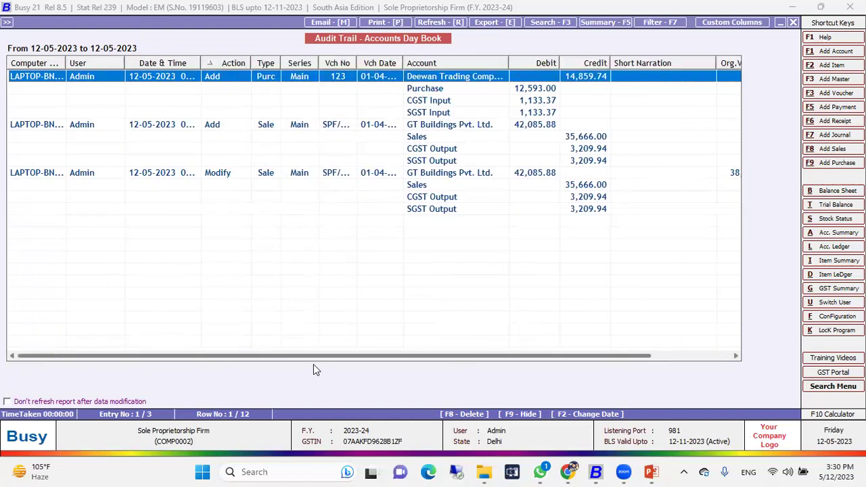
{"action": "left_click", "coordinate": [794, 22]}
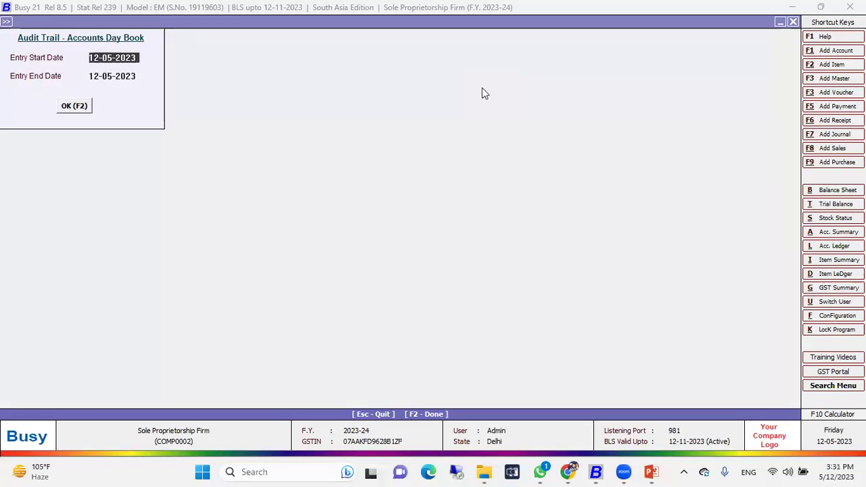
{"action": "key", "text": "Escape"}
{"action": "key", "text": "Escape"}
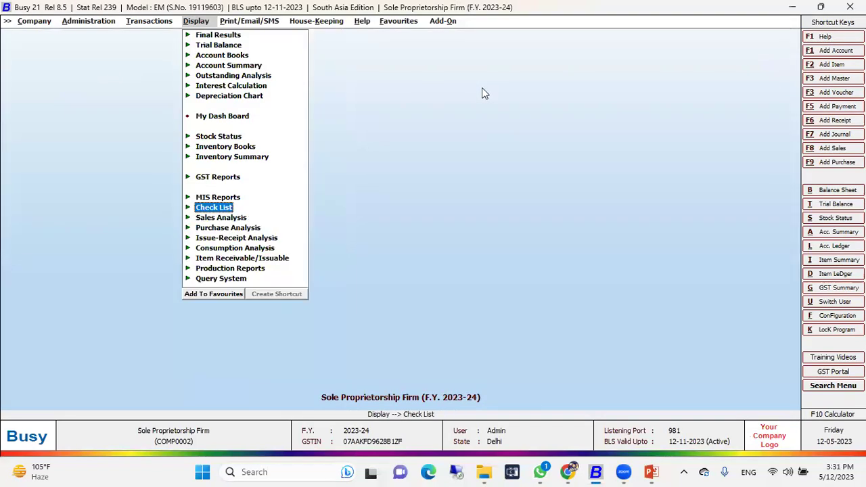
{"action": "key", "text": "Return"}
{"action": "key", "text": "Down"}
{"action": "key", "text": "Down"}
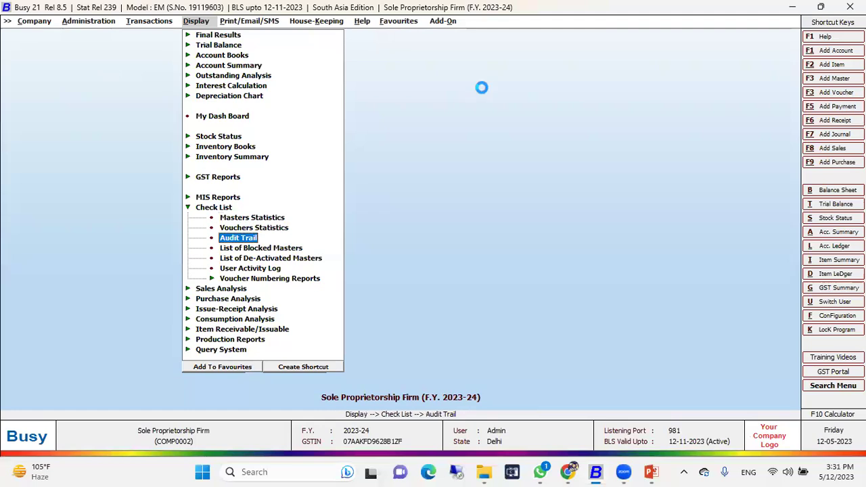
{"action": "key", "text": "Return"}
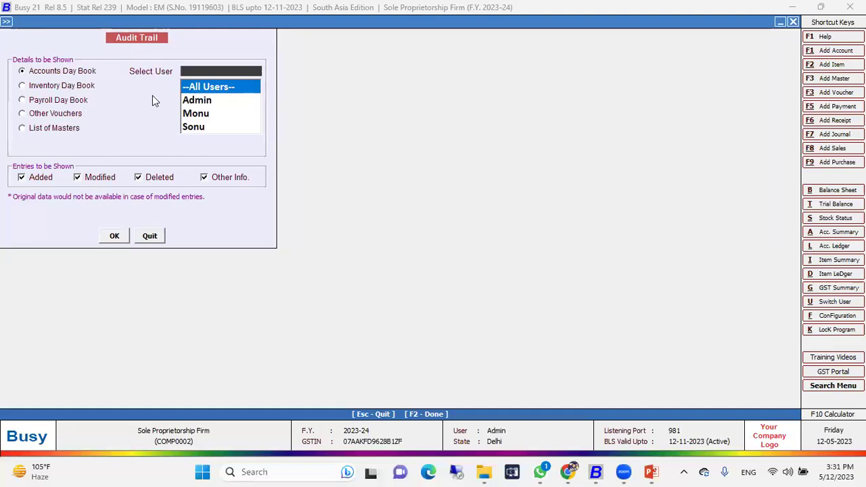
{"action": "key", "text": "Escape"}
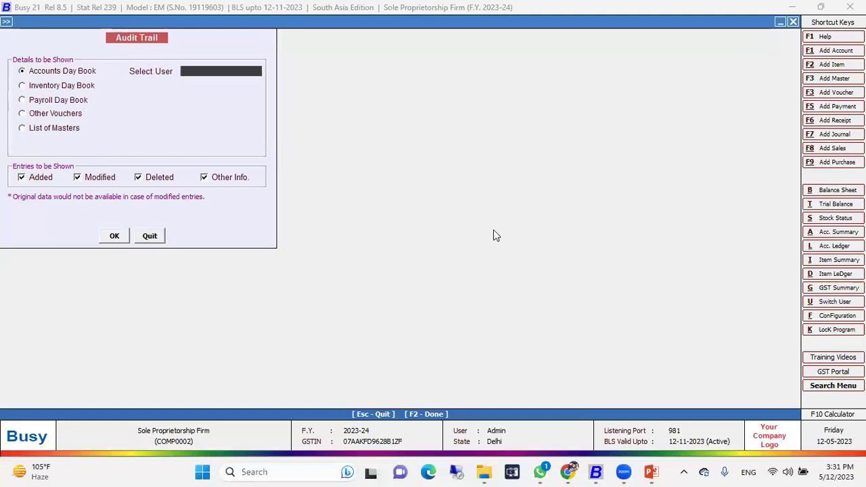
{"action": "key", "text": "Escape"}
{"action": "key", "text": "Escape"}
Step: Close the Sole Proprietorship Firm and open Private Limited Company, logging in as admin
{"action": "key", "text": "Left"}
{"action": "key", "text": "Left"}
{"action": "key", "text": "Left"}
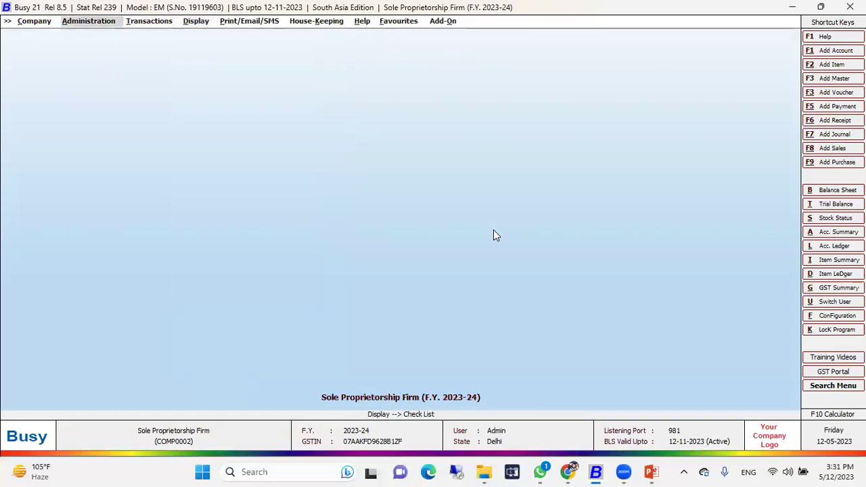
{"action": "key", "text": "Return"}
{"action": "key", "text": "Return"}
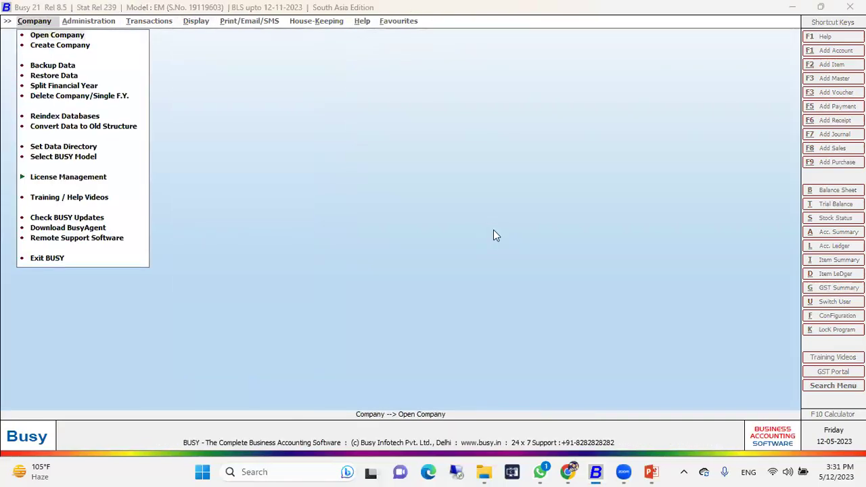
{"action": "key", "text": "Return"}
{"action": "key", "text": "Return"}
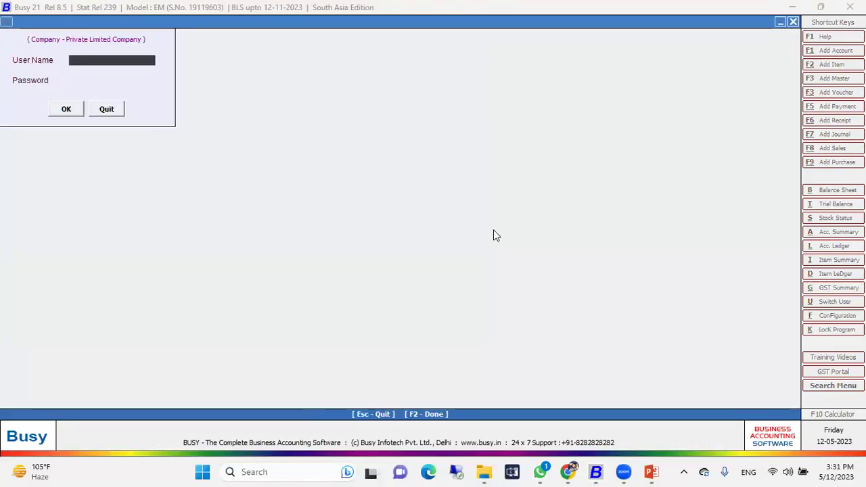
{"action": "type", "text": "A"}
{"action": "key", "text": "Return"}
{"action": "key", "text": "Return"}
{"action": "type", "text": "admin"}
{"action": "key", "text": "Return"}
{"action": "key", "text": "Return"}
{"action": "key", "text": "Return"}
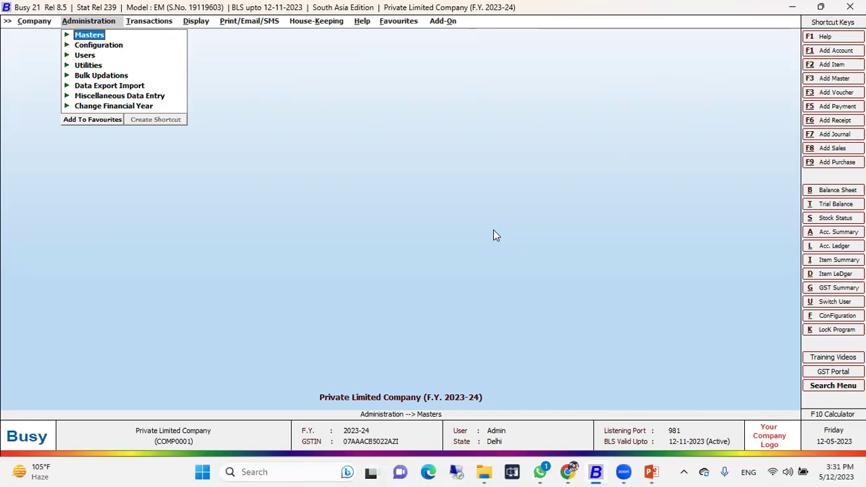
Step: Set Enable User Activity Log to Y in Enterprise Features and save the settings
{"action": "key", "text": "Down"}
{"action": "key", "text": "Return"}
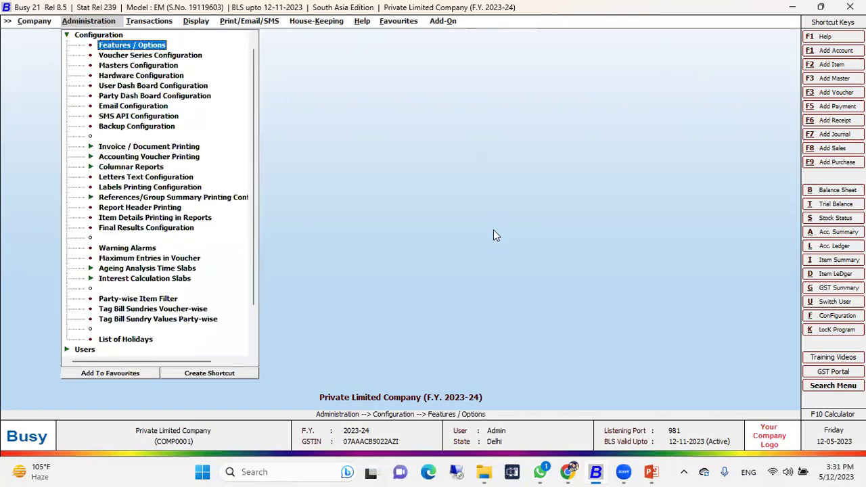
{"action": "key", "text": "Return"}
{"action": "key", "text": "Down"}
{"action": "key", "text": "Down"}
{"action": "key", "text": "Down"}
{"action": "key", "text": "Down"}
{"action": "key", "text": "Down"}
{"action": "key", "text": "Down"}
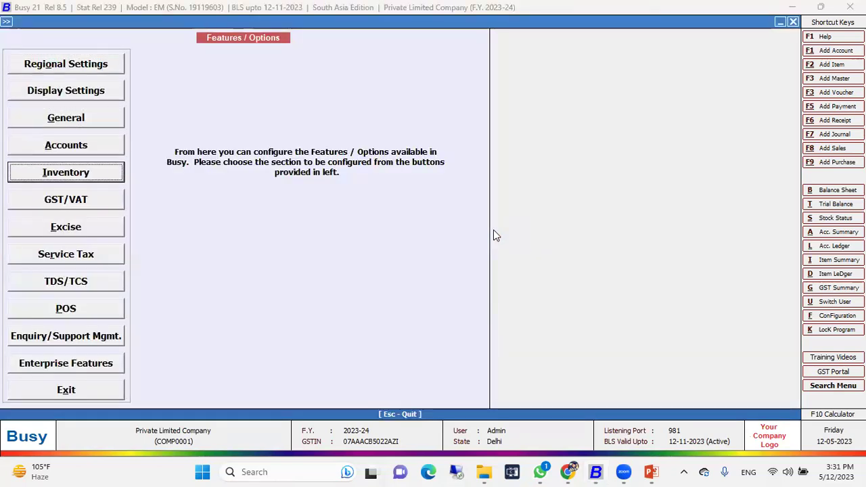
{"action": "key", "text": "Down"}
{"action": "key", "text": "Down"}
{"action": "key", "text": "Down"}
{"action": "key", "text": "Down"}
{"action": "key", "text": "Down"}
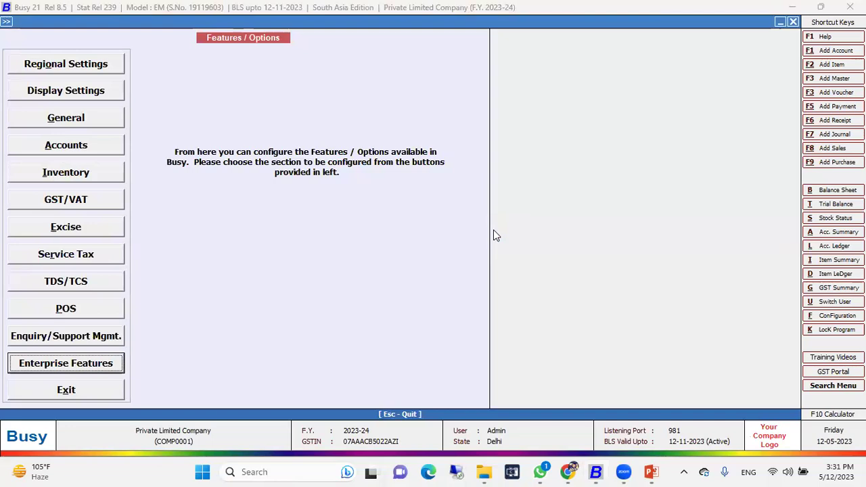
{"action": "key", "text": "Return"}
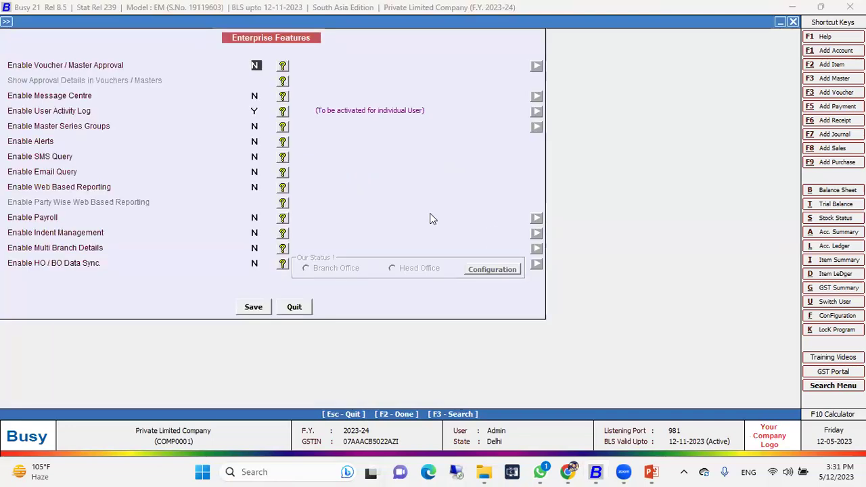
{"action": "left_click", "coordinate": [255, 111]}
{"action": "key", "text": "y"}
{"action": "left_click", "coordinate": [254, 308]}
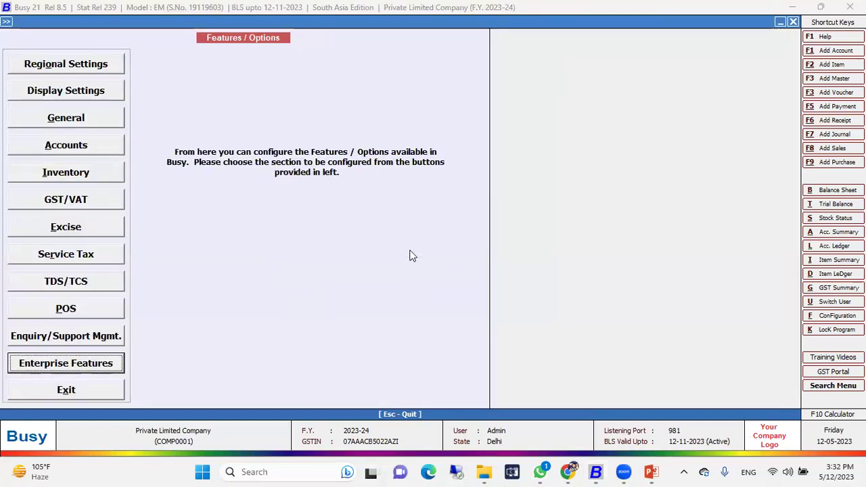
{"action": "key", "text": "Escape"}
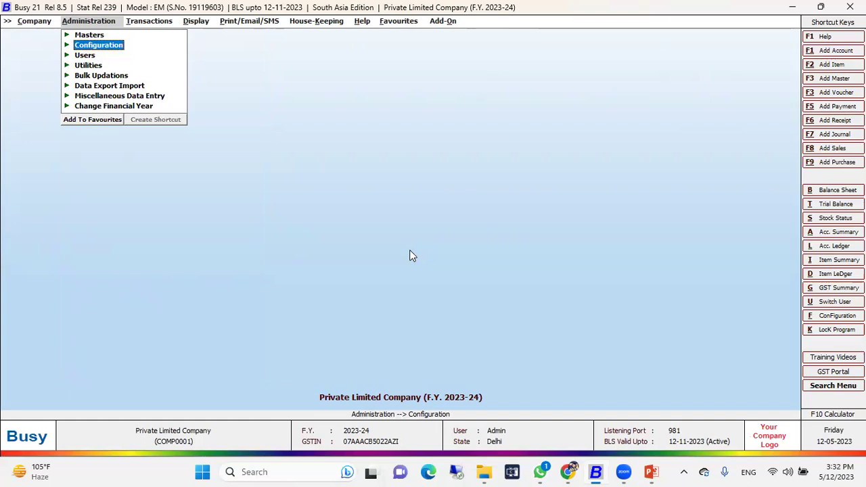
Step: Browse to the User Activity Log report, then close and reopen the company as Monu
{"action": "key", "text": "Right"}
{"action": "key", "text": "Right"}
{"action": "key", "text": "Down"}
{"action": "key", "text": "Down"}
{"action": "key", "text": "Down"}
{"action": "key", "text": "Down"}
{"action": "key", "text": "Down"}
{"action": "key", "text": "Down"}
{"action": "key", "text": "Down"}
{"action": "key", "text": "Down"}
{"action": "key", "text": "Down"}
{"action": "key", "text": "Down"}
{"action": "key", "text": "Down"}
{"action": "key", "text": "Down"}
{"action": "key", "text": "Down"}
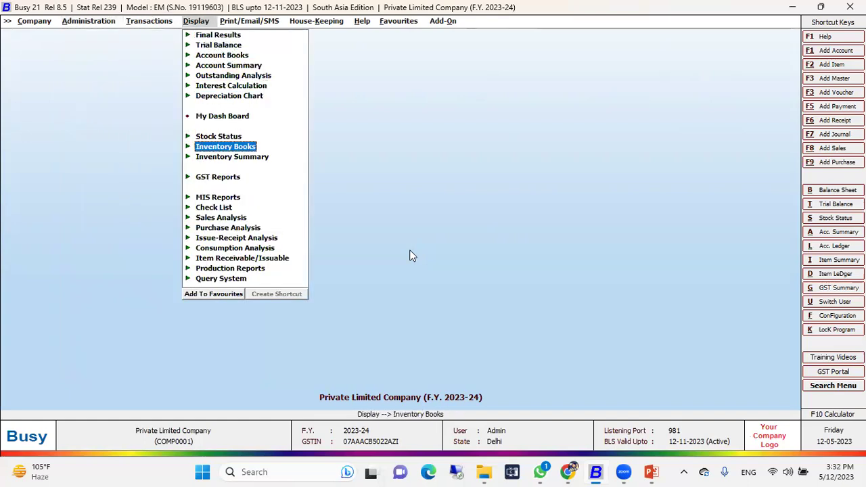
{"action": "key", "text": "Down"}
{"action": "key", "text": "Down"}
{"action": "key", "text": "Down"}
{"action": "key", "text": "Down"}
{"action": "key", "text": "Down"}
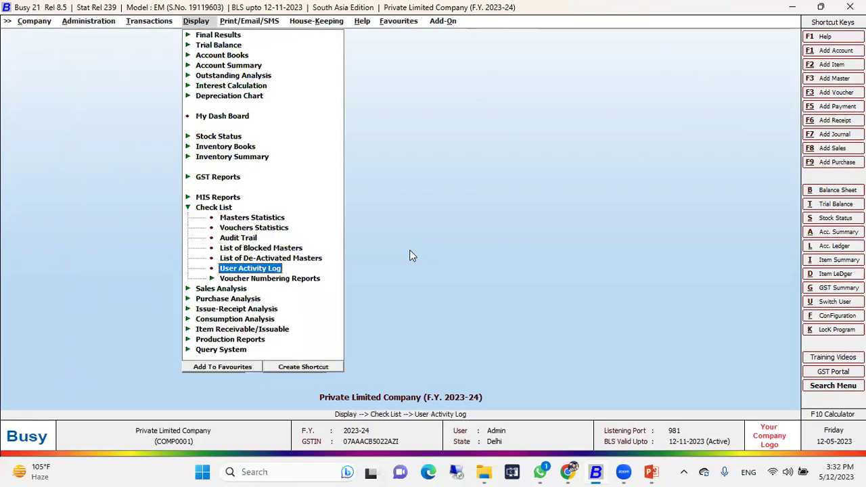
{"action": "key", "text": "Left"}
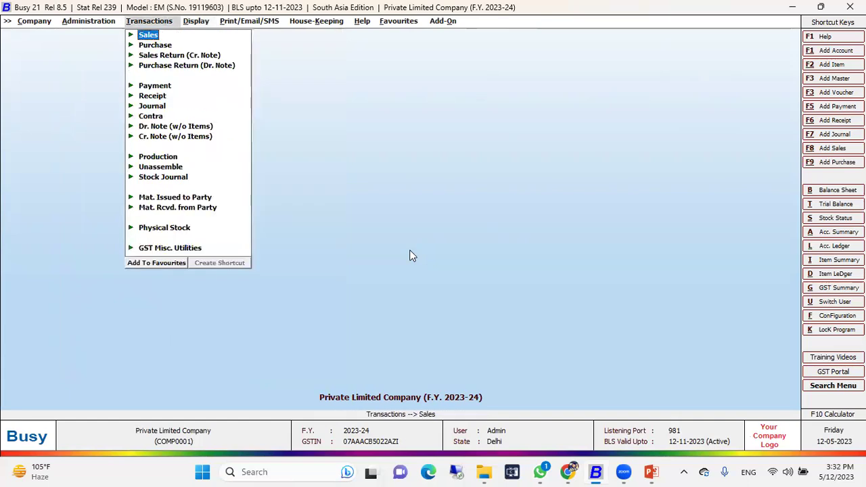
{"action": "key", "text": "Left"}
{"action": "key", "text": "Left"}
{"action": "key", "text": "Return"}
{"action": "key", "text": "Return"}
{"action": "key", "text": "Return"}
{"action": "type", "text": "m"}
{"action": "key", "text": "Return"}
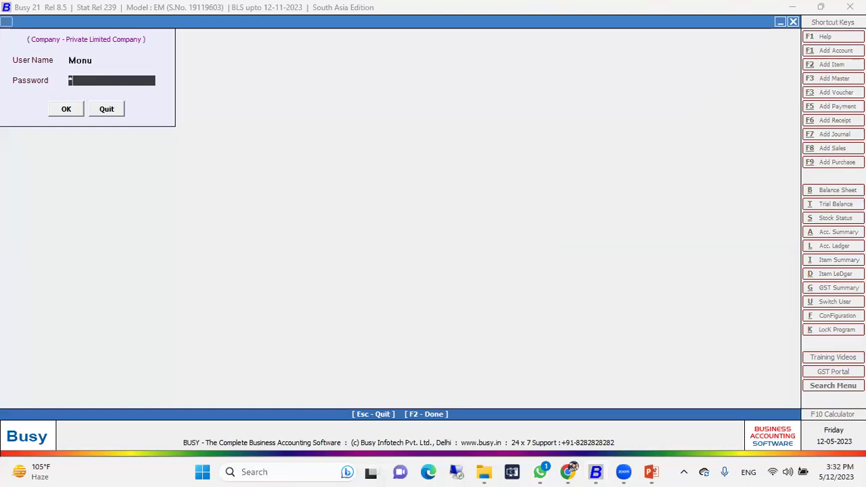
{"action": "key", "text": "Return"}
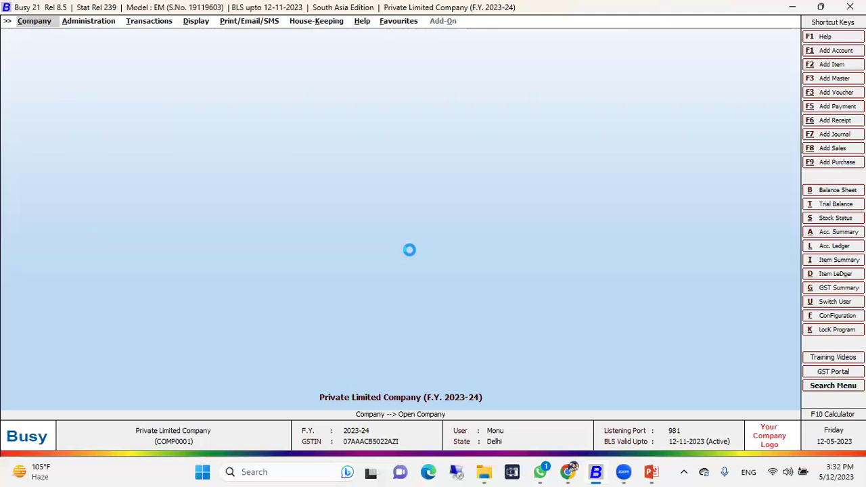
Step: Display the list of sales vouchers, which turns out empty
{"action": "key", "text": "Down"}
{"action": "key", "text": "Right"}
{"action": "key", "text": "Left"}
{"action": "key", "text": "Right"}
{"action": "key", "text": "Right"}
{"action": "key", "text": "Left"}
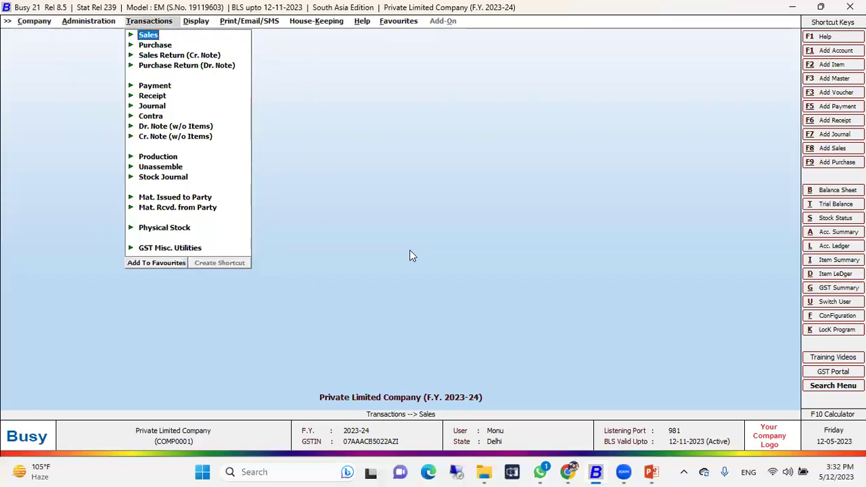
{"action": "key", "text": "Right"}
{"action": "key", "text": "Down"}
{"action": "key", "text": "Down"}
{"action": "key", "text": "Return"}
{"action": "key", "text": "Escape"}
{"action": "key", "text": "Return"}
{"action": "key", "text": "Return"}
{"action": "key", "text": "F2"}
{"action": "key", "text": "Escape"}
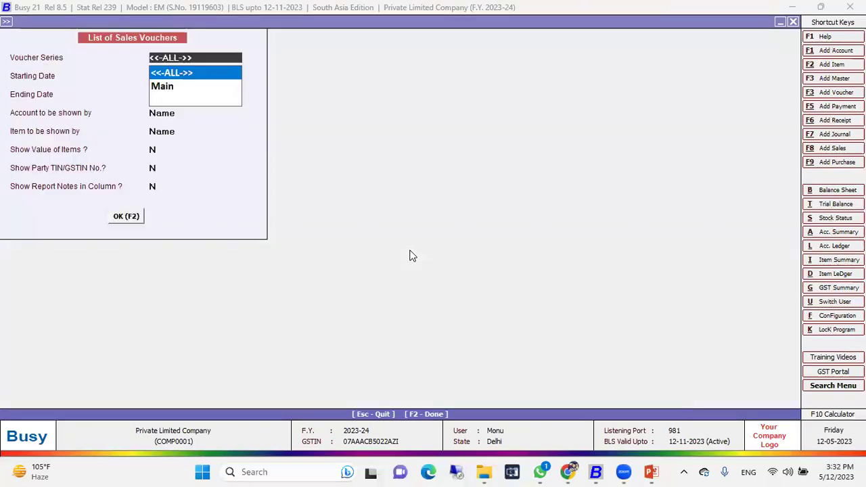
{"action": "key", "text": "Escape"}
{"action": "key", "text": "Escape"}
Step: View the horizontal Balance Sheet report, then close it
{"action": "key", "text": "Right"}
{"action": "key", "text": "Return"}
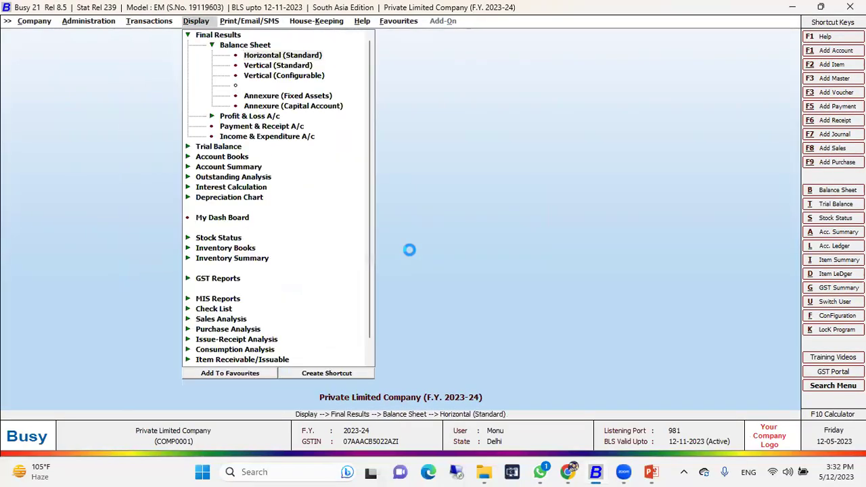
{"action": "key", "text": "Return"}
{"action": "key", "text": "Return"}
{"action": "key", "text": "Return"}
{"action": "key", "text": "Return"}
{"action": "key", "text": "Return"}
{"action": "key", "text": "Return"}
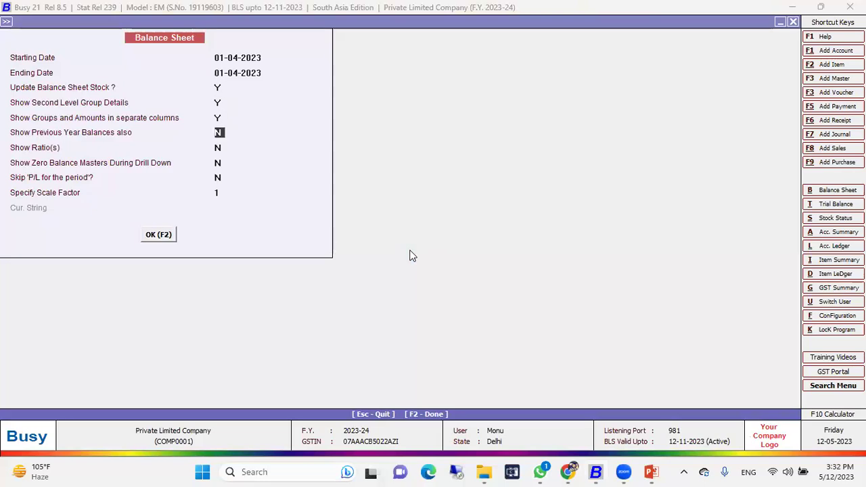
{"action": "key", "text": "F2"}
{"action": "key", "text": "Escape"}
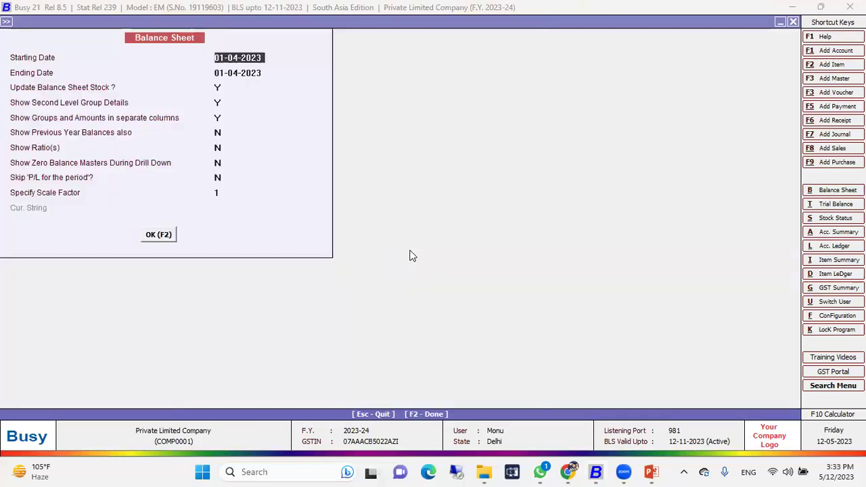
{"action": "key", "text": "Escape"}
Step: Enable Sale Quotation, Purchase Quotation, Order Processing and Sale/Purchase Challan in Inventory options and save
{"action": "key", "text": "Left"}
{"action": "key", "text": "Left"}
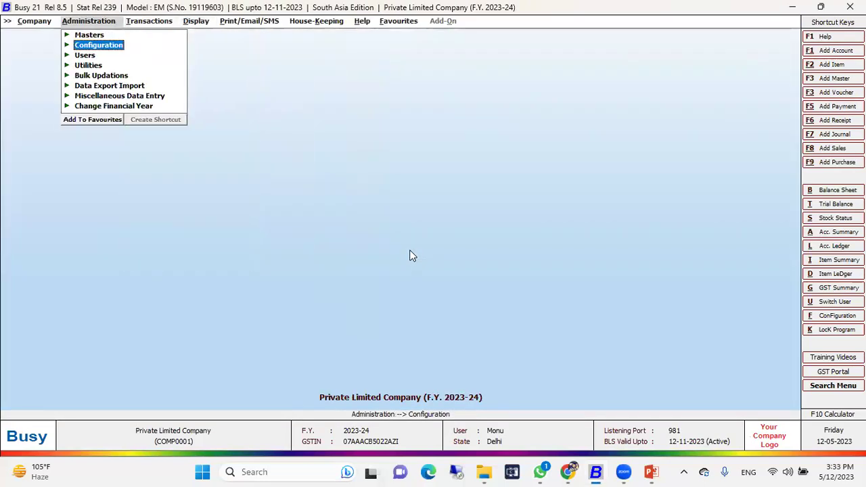
{"action": "key", "text": "Return"}
{"action": "key", "text": "Return"}
{"action": "key", "text": "Down"}
{"action": "key", "text": "Return"}
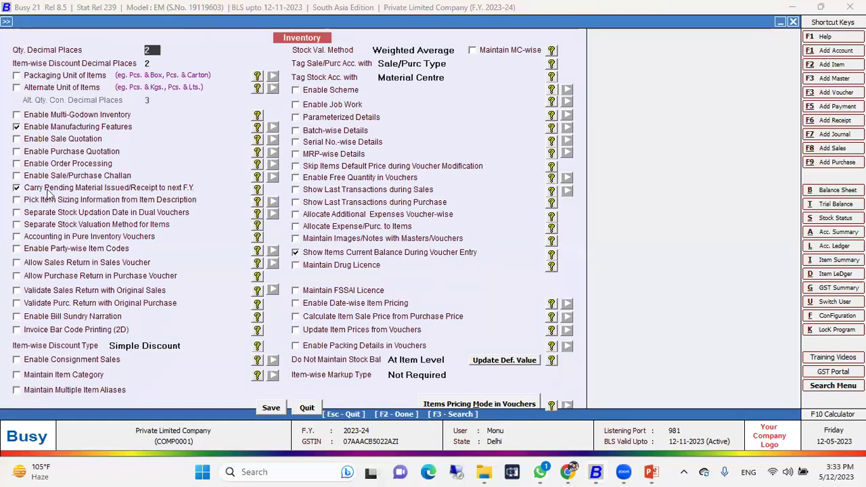
{"action": "left_click", "coordinate": [53, 140]}
{"action": "key", "text": "Return"}
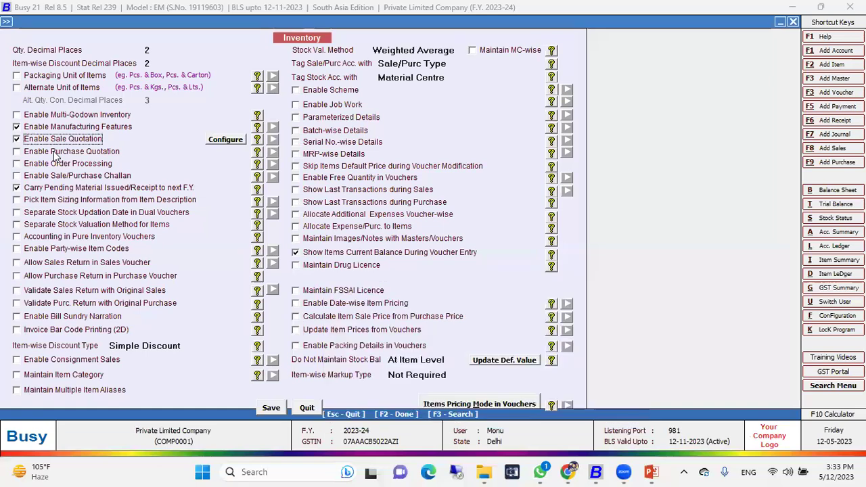
{"action": "left_click", "coordinate": [56, 153]}
{"action": "key", "text": "Return"}
{"action": "left_click", "coordinate": [57, 164]}
{"action": "key", "text": "Return"}
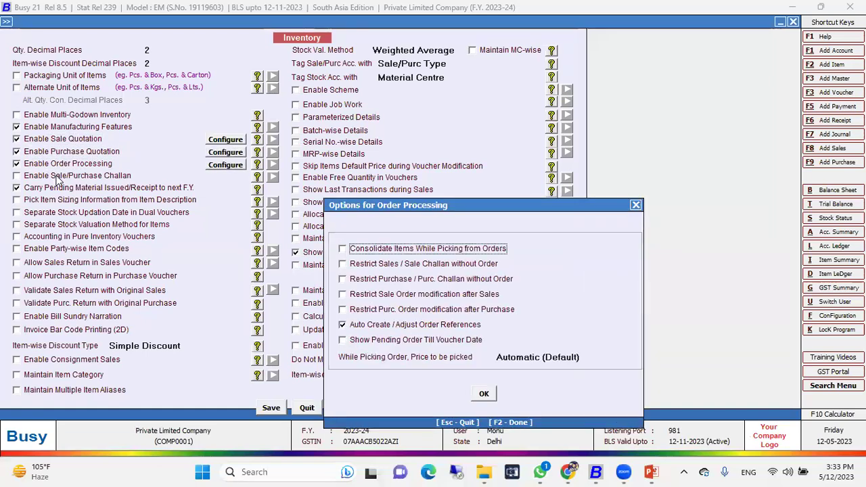
{"action": "left_click", "coordinate": [58, 176]}
{"action": "key", "text": "Return"}
{"action": "key", "text": "Escape"}
{"action": "key", "text": "Return"}
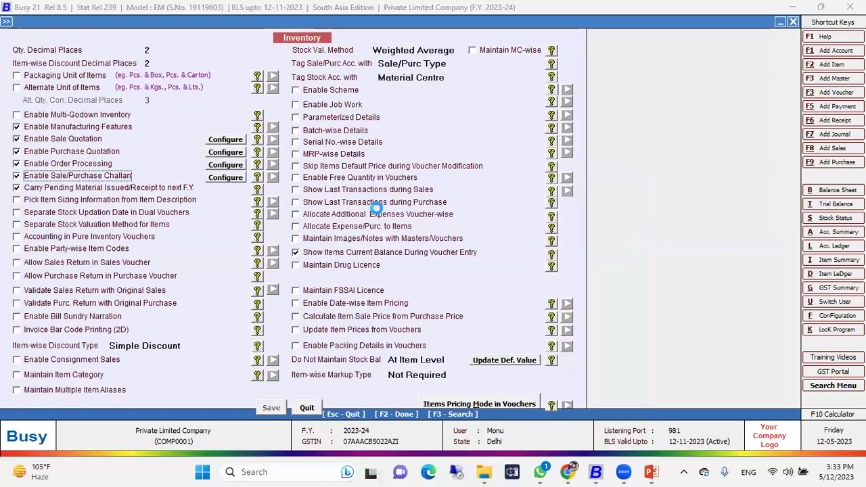
{"action": "key", "text": "Escape"}
{"action": "key", "text": "Escape"}
{"action": "key", "text": "Left"}
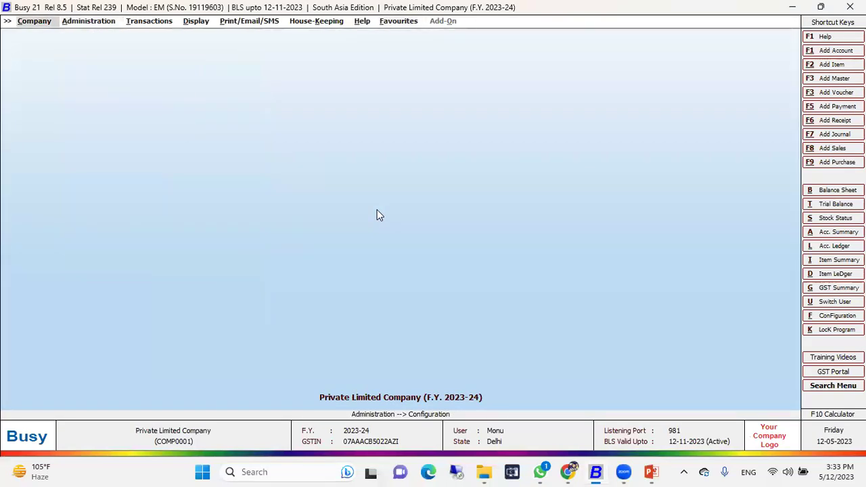
Step: Close and reopen the company as Sonu, then start a new payment voucher in series Main
{"action": "key", "text": "Return"}
{"action": "key", "text": "Return"}
{"action": "key", "text": "Return"}
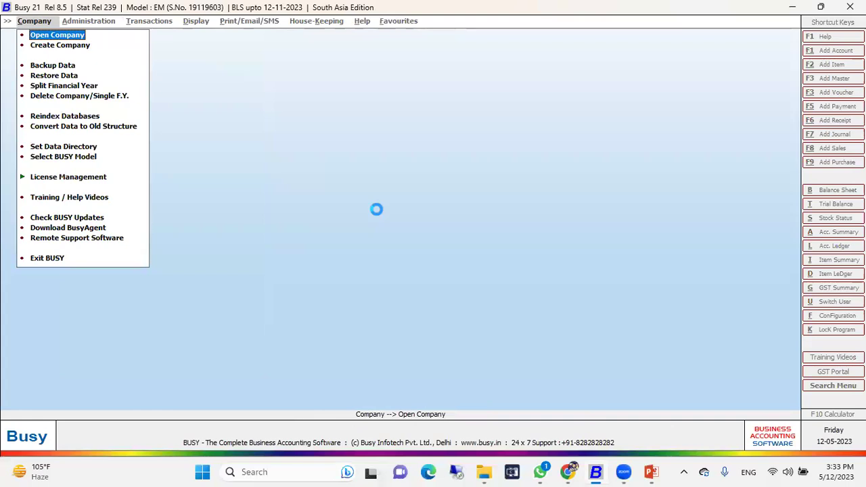
{"action": "key", "text": "Return"}
{"action": "key", "text": "Return"}
{"action": "key", "text": "Return"}
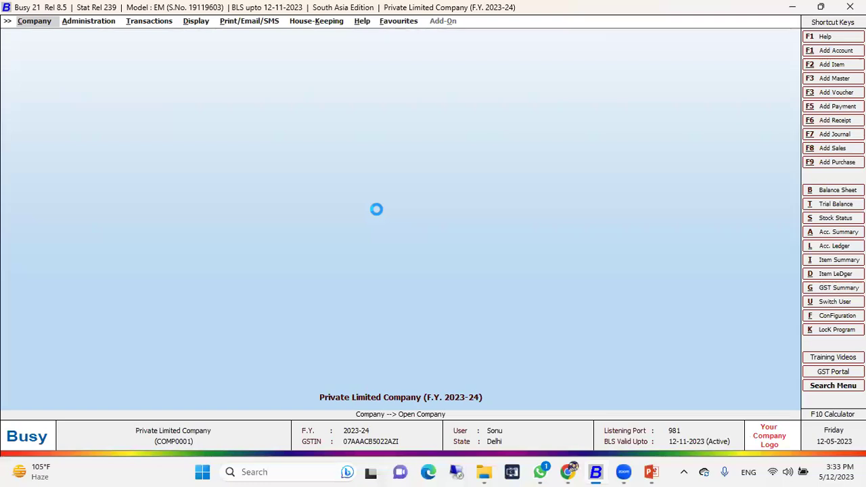
{"action": "key", "text": "Right"}
{"action": "key", "text": "Right"}
{"action": "key", "text": "Down"}
{"action": "key", "text": "Down"}
{"action": "key", "text": "Down"}
{"action": "key", "text": "Down"}
{"action": "key", "text": "Down"}
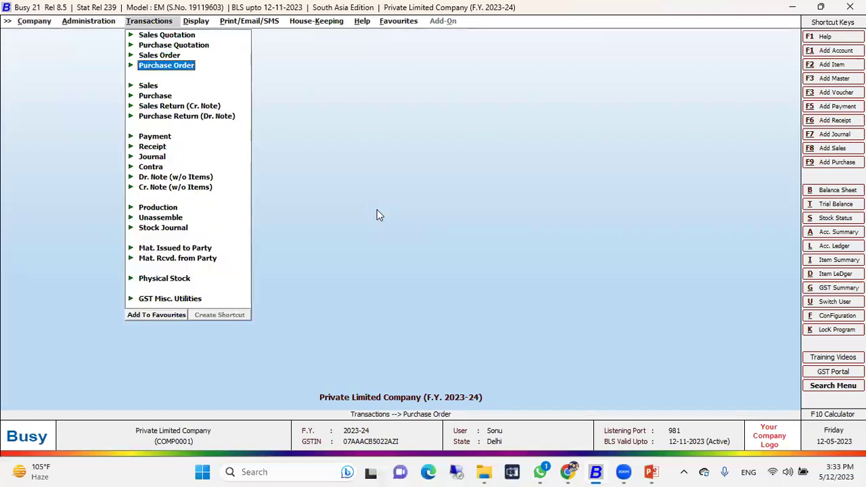
{"action": "key", "text": "Down"}
{"action": "key", "text": "Down"}
{"action": "key", "text": "Down"}
{"action": "key", "text": "Return"}
Step: Save a payment voucher debiting GT Buildings Pvt. Ltd. 5000 from State Bank of India
{"action": "key", "text": "Return"}
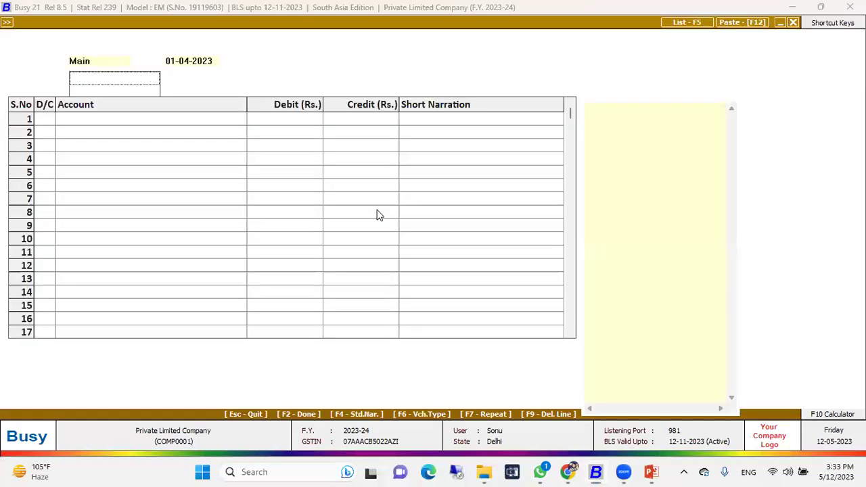
{"action": "key", "text": "Return"}
{"action": "key", "text": "Return"}
{"action": "key", "text": "Return"}
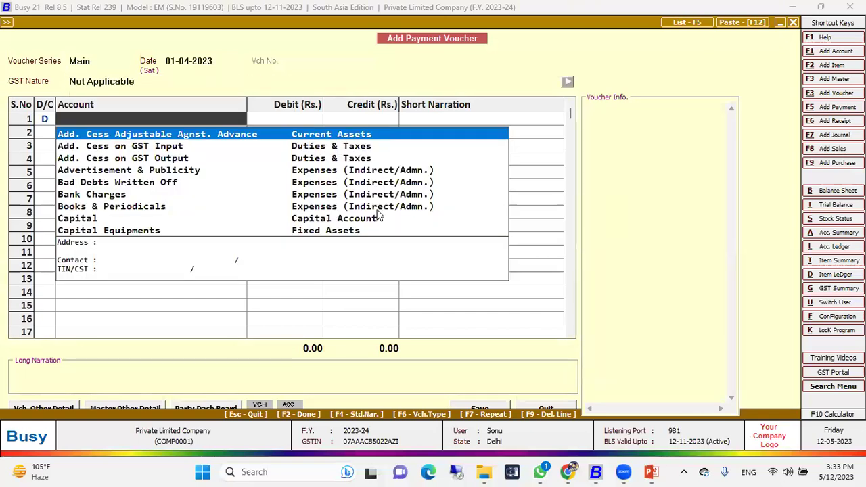
{"action": "type", "text": "bu"}
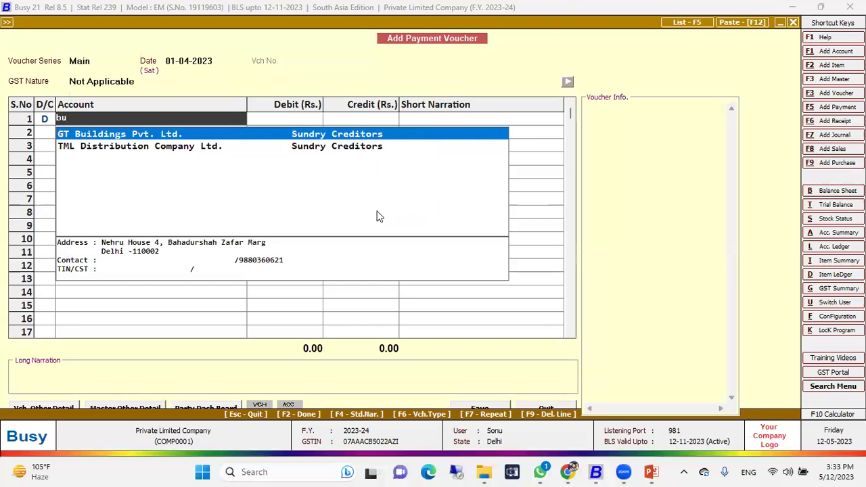
{"action": "key", "text": "Return"}
{"action": "type", "text": "5000"}
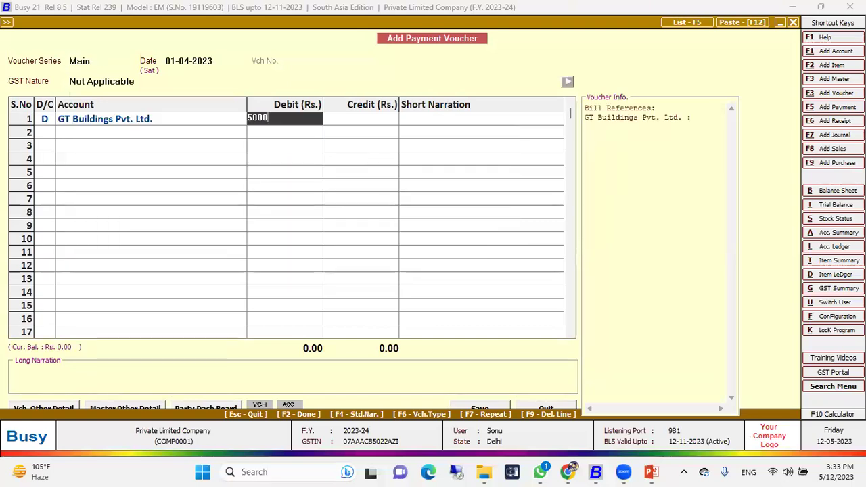
{"action": "key", "text": "Return"}
{"action": "key", "text": "Return"}
{"action": "key", "text": "Return"}
{"action": "type", "text": "23"}
{"action": "key", "text": "Return"}
{"action": "key", "text": "Return"}
{"action": "key", "text": "Return"}
{"action": "key", "text": "Return"}
{"action": "key", "text": "Return"}
{"action": "key", "text": "Return"}
{"action": "key", "text": "Return"}
{"action": "key", "text": "Return"}
{"action": "key", "text": "Return"}
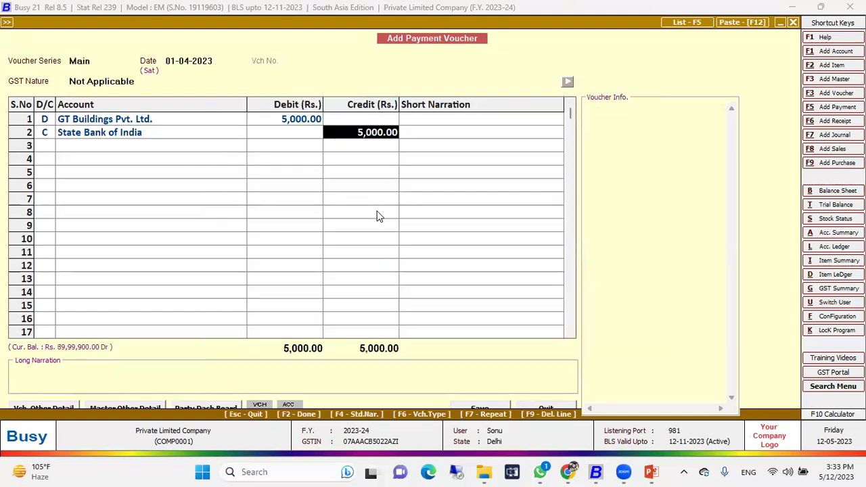
{"action": "key", "text": "Return"}
{"action": "key", "text": "Escape"}
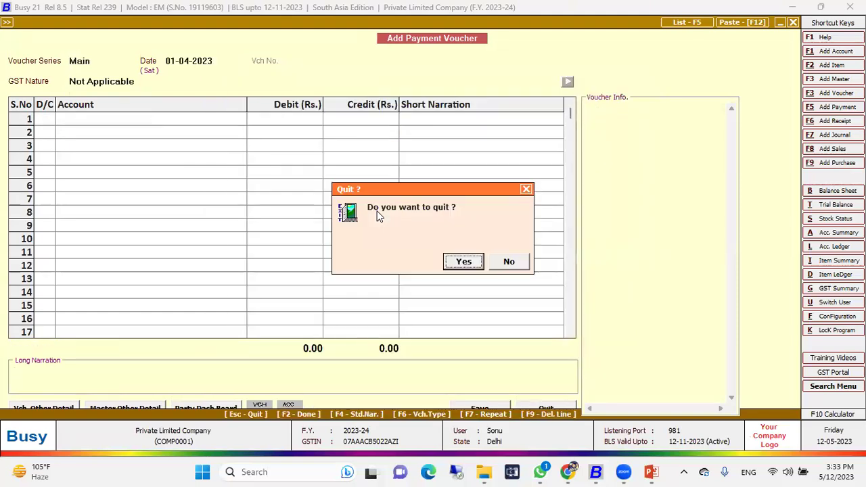
{"action": "key", "text": "Return"}
Step: View the State Bank of India account ledger, then close the company
{"action": "key", "text": "Right"}
{"action": "key", "text": "Down"}
{"action": "key", "text": "Down"}
{"action": "key", "text": "Down"}
{"action": "key", "text": "Left"}
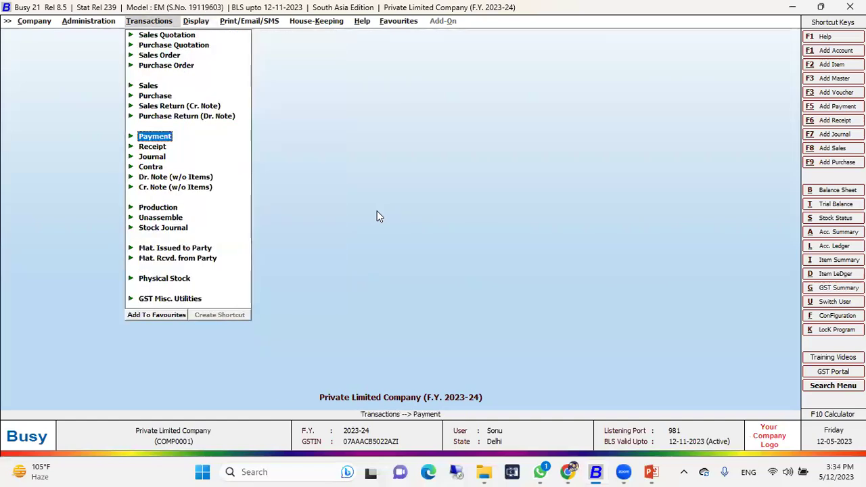
{"action": "key", "text": "alt+l"}
{"action": "type", "text": "sbi"}
{"action": "key", "text": "Return"}
{"action": "key", "text": "F2"}
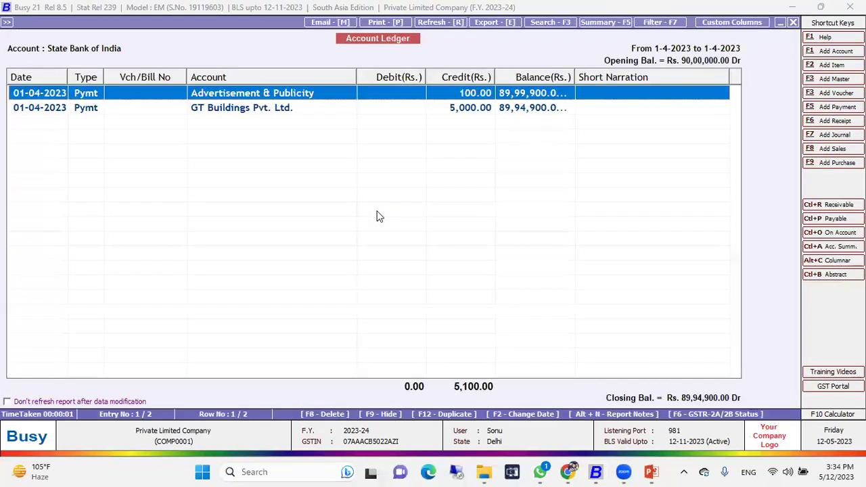
{"action": "key", "text": "Escape"}
{"action": "key", "text": "Escape"}
{"action": "key", "text": "Escape"}
{"action": "key", "text": "Escape"}
Step: Open Private Limited Company and log in as Admin
{"action": "key", "text": "Return"}
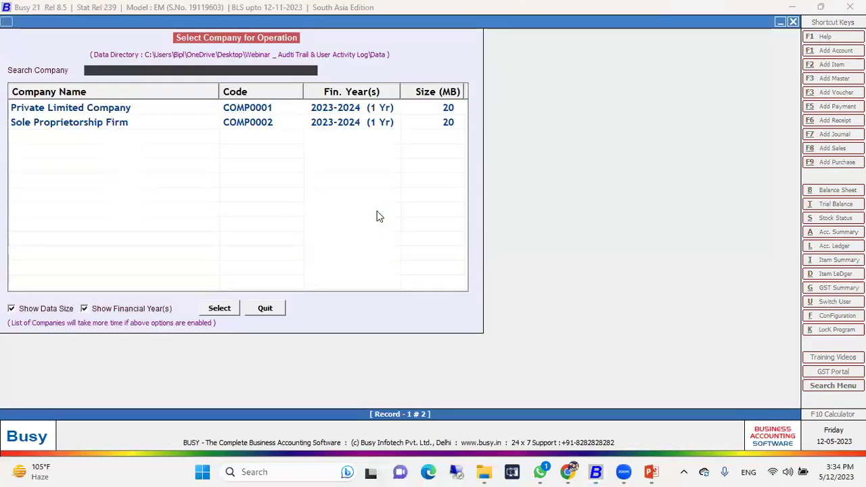
{"action": "key", "text": "Return"}
{"action": "type", "text": "Admin"}
{"action": "key", "text": "Return"}
{"action": "type", "text": "1"}
{"action": "key", "text": "Return"}
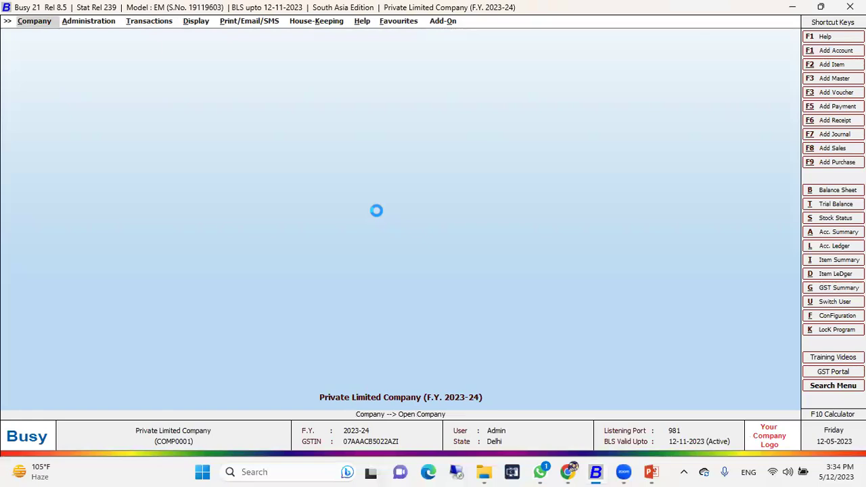
Step: Run the Check List User Activity Log for All Users with the default dates
{"action": "key", "text": "Down"}
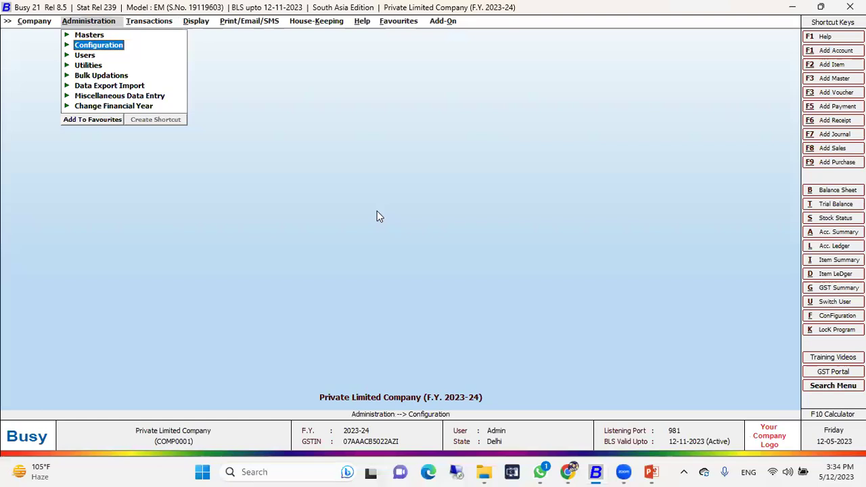
{"action": "key", "text": "Right"}
{"action": "key", "text": "Right"}
{"action": "key", "text": "Down"}
{"action": "key", "text": "Down"}
{"action": "key", "text": "Down"}
{"action": "key", "text": "Down"}
{"action": "key", "text": "Down"}
{"action": "key", "text": "Down"}
{"action": "key", "text": "Down"}
{"action": "key", "text": "Down"}
{"action": "key", "text": "Down"}
{"action": "key", "text": "Down"}
{"action": "key", "text": "Down"}
{"action": "key", "text": "Down"}
{"action": "key", "text": "Down"}
{"action": "key", "text": "Down"}
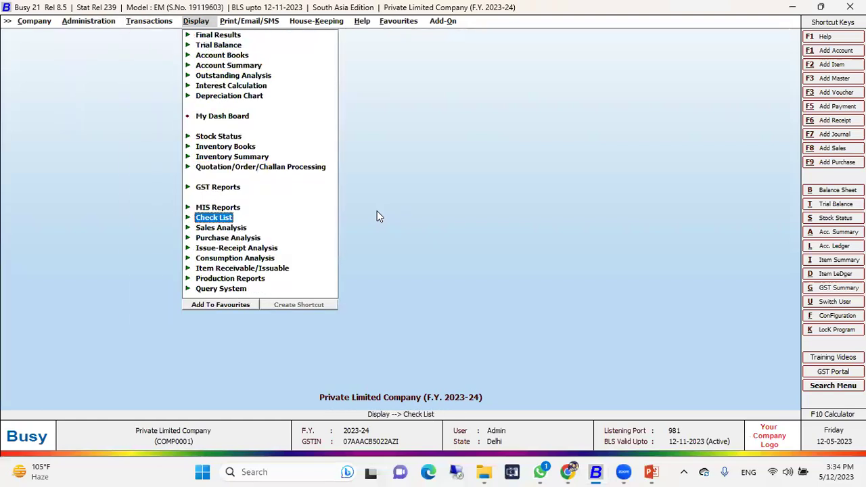
{"action": "key", "text": "Return"}
{"action": "key", "text": "Down"}
{"action": "key", "text": "Down"}
{"action": "key", "text": "Down"}
{"action": "key", "text": "Down"}
{"action": "key", "text": "Down"}
{"action": "key", "text": "Return"}
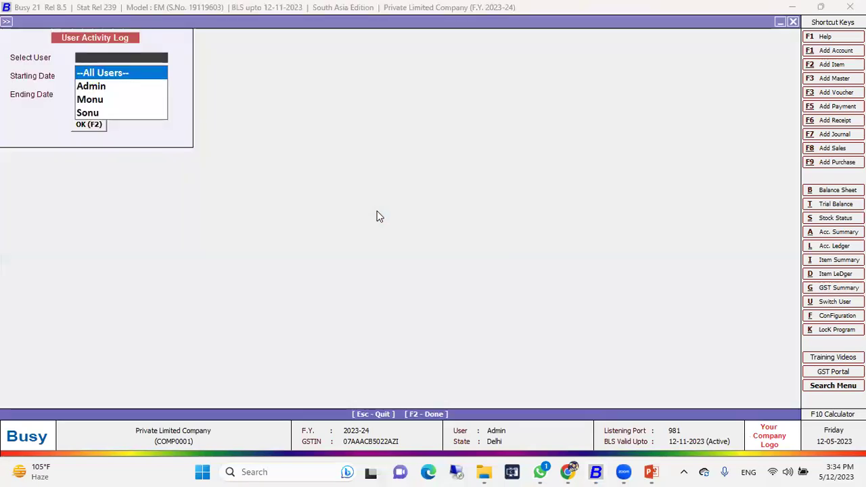
{"action": "key", "text": "Down"}
{"action": "key", "text": "Down"}
{"action": "key", "text": "Up"}
{"action": "key", "text": "Up"}
{"action": "key", "text": "Return"}
{"action": "key", "text": "Up"}
{"action": "key", "text": "Return"}
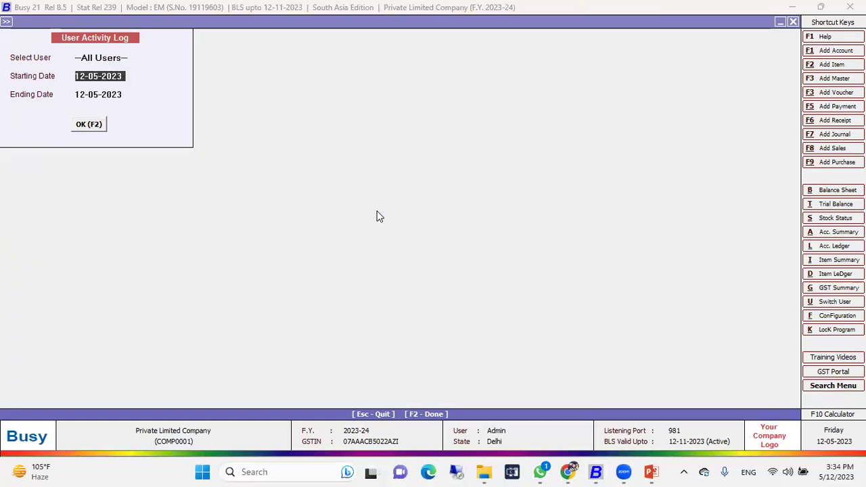
{"action": "key", "text": "Return"}
{"action": "key", "text": "Return"}
{"action": "key", "text": "Return"}
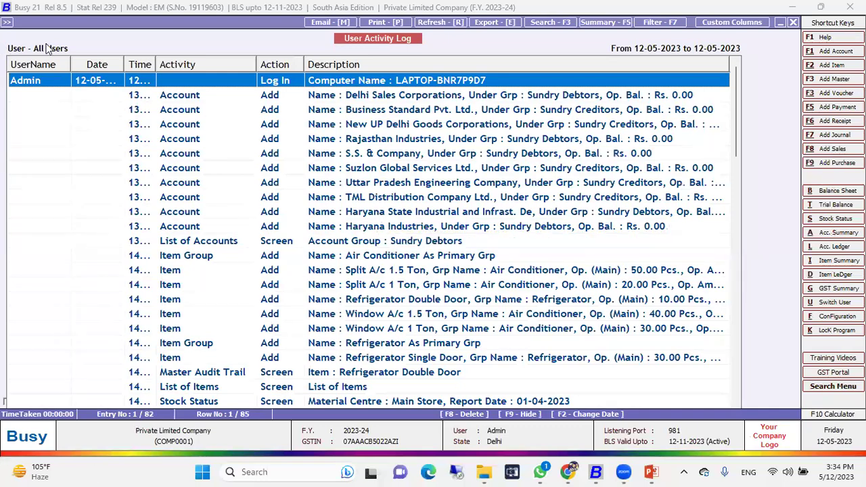
Step: Resize the UserName, Date, Activity and Action columns and scroll through the all-users log
{"action": "left_click_drag", "start_coordinate": [66, 64], "coordinate": [61, 65]}
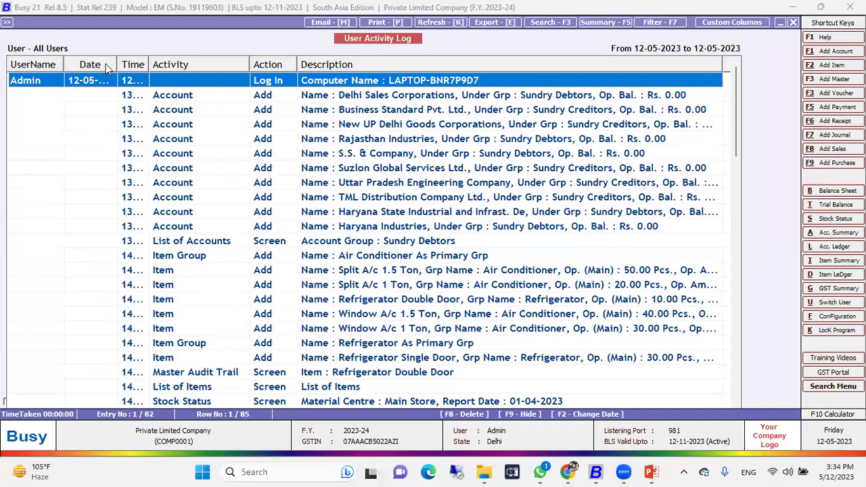
{"action": "left_click_drag", "start_coordinate": [116, 64], "coordinate": [173, 64]}
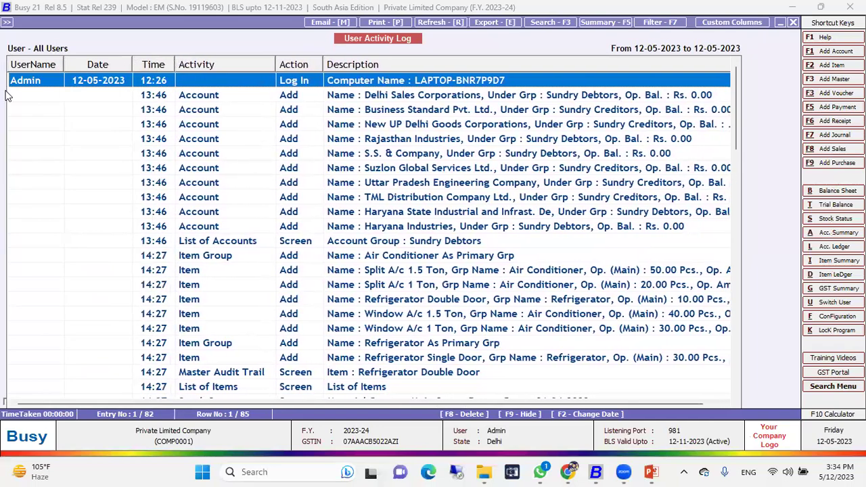
{"action": "scroll", "coordinate": [17, 86], "scroll_direction": "down", "scroll_amount": 5}
{"action": "scroll", "coordinate": [17, 87], "scroll_direction": "down", "scroll_amount": 15}
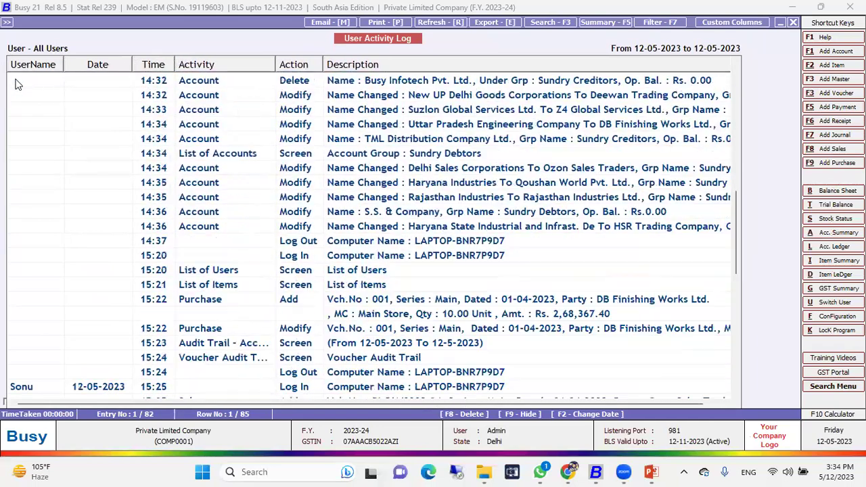
{"action": "scroll", "coordinate": [21, 123], "scroll_direction": "up", "scroll_amount": 2}
{"action": "scroll", "coordinate": [22, 122], "scroll_direction": "up", "scroll_amount": 4}
{"action": "scroll", "coordinate": [23, 123], "scroll_direction": "down", "scroll_amount": 7}
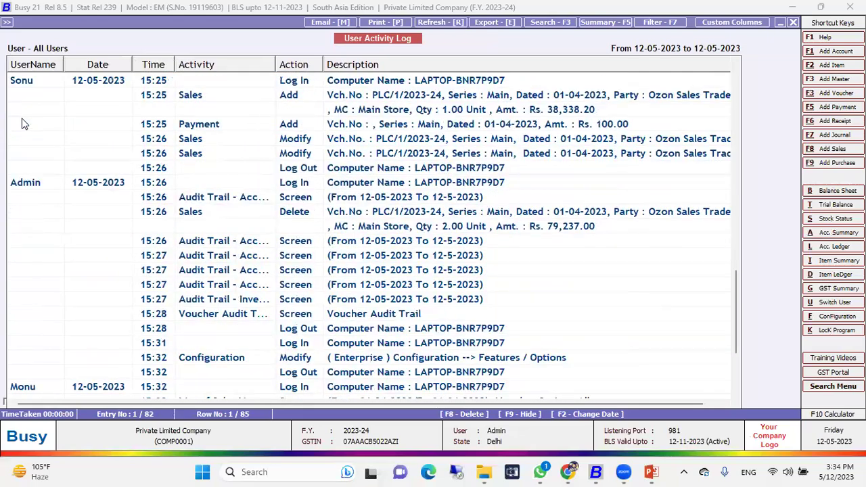
{"action": "scroll", "coordinate": [23, 121], "scroll_direction": "down", "scroll_amount": 1}
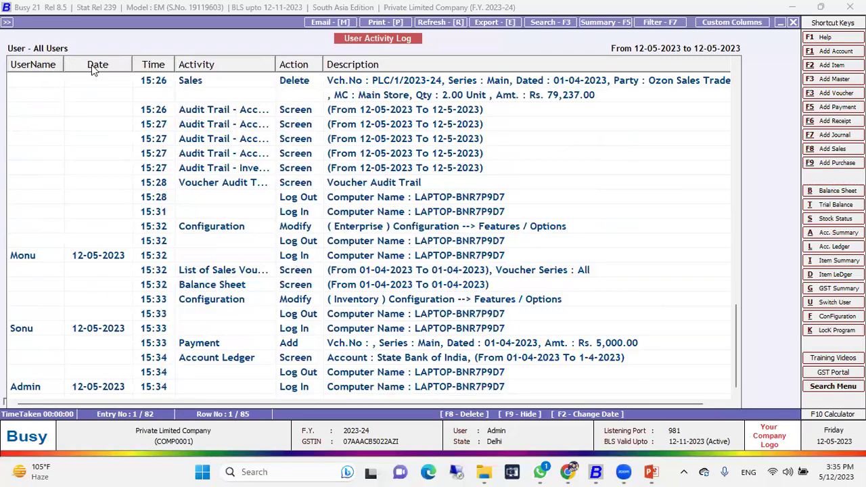
{"action": "scroll", "coordinate": [98, 81], "scroll_direction": "up", "scroll_amount": 20}
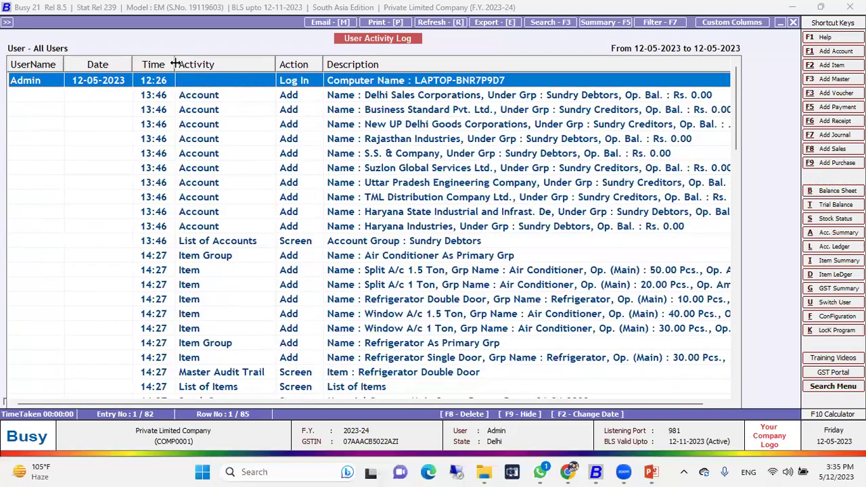
{"action": "left_click_drag", "start_coordinate": [175, 64], "coordinate": [175, 63]}
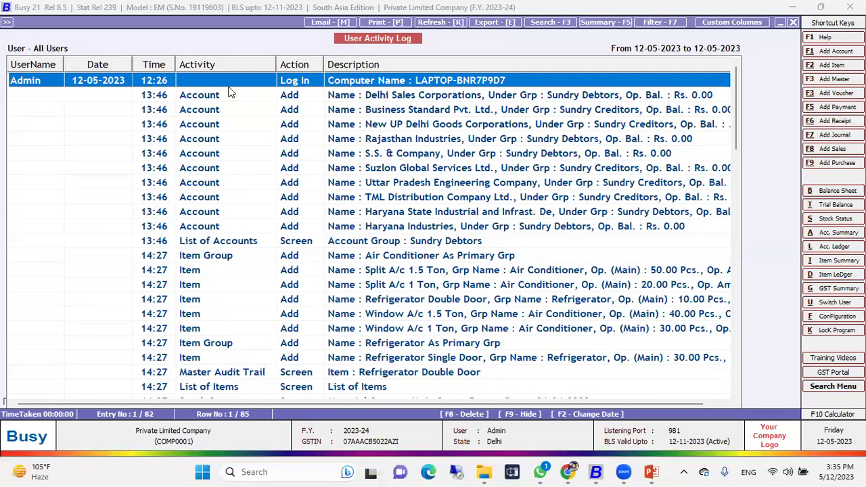
{"action": "left_click_drag", "start_coordinate": [275, 63], "coordinate": [269, 62]}
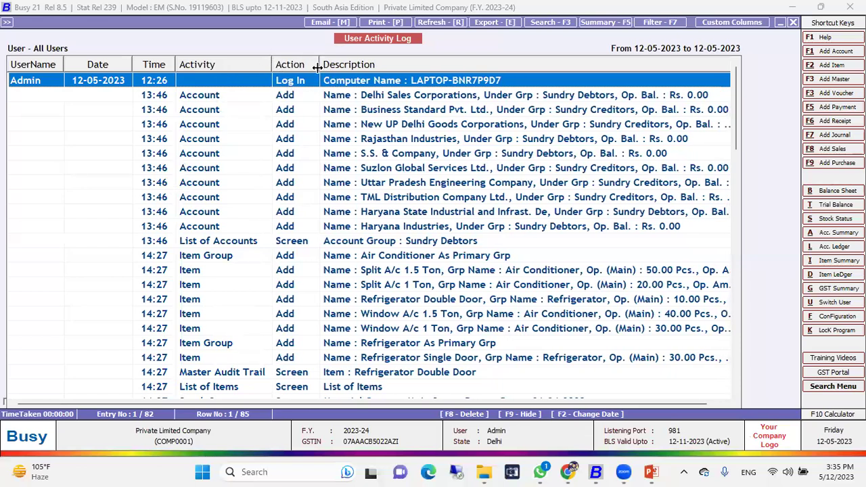
Step: Select the Account, List of Accounts, Uttar Pradesh rename and Busy Infotech deletion log entries
{"action": "left_click", "coordinate": [304, 94]}
{"action": "left_click", "coordinate": [299, 84]}
{"action": "left_click", "coordinate": [296, 101]}
{"action": "left_click", "coordinate": [297, 242]}
{"action": "scroll", "coordinate": [312, 317], "scroll_direction": "down", "scroll_amount": 8}
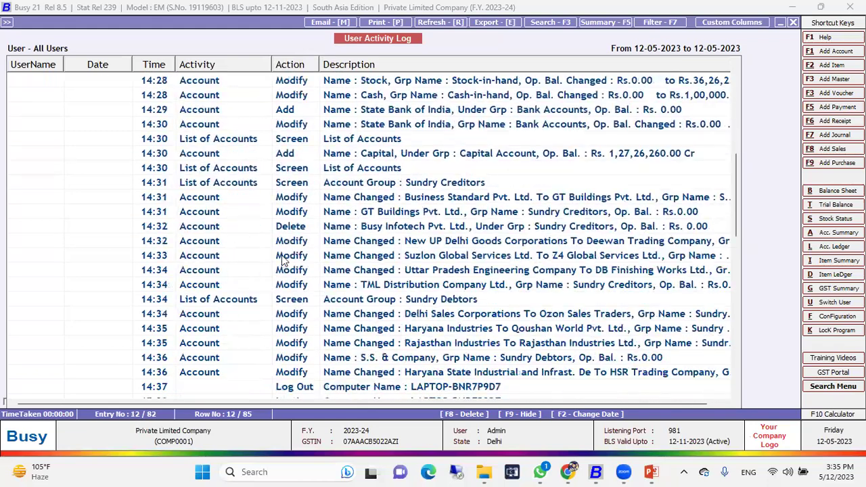
{"action": "scroll", "coordinate": [284, 261], "scroll_direction": "down", "scroll_amount": 1}
{"action": "left_click", "coordinate": [285, 256]}
{"action": "left_click", "coordinate": [285, 227]}
{"action": "left_click", "coordinate": [287, 183]}
{"action": "scroll", "coordinate": [352, 271], "scroll_direction": "up", "scroll_amount": 5}
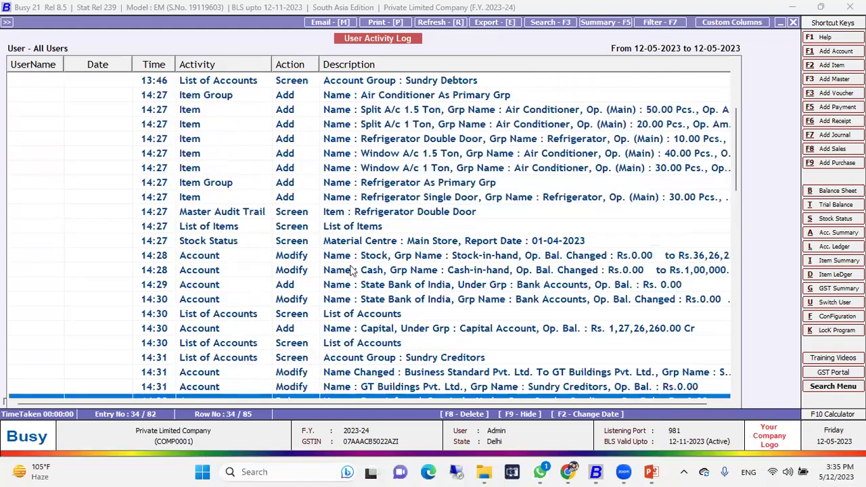
{"action": "scroll", "coordinate": [351, 270], "scroll_direction": "up", "scroll_amount": 4}
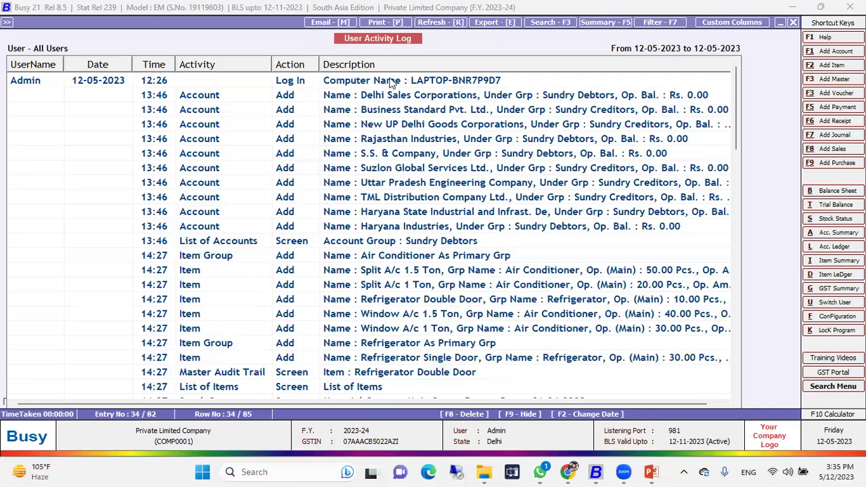
{"action": "left_click", "coordinate": [391, 81]}
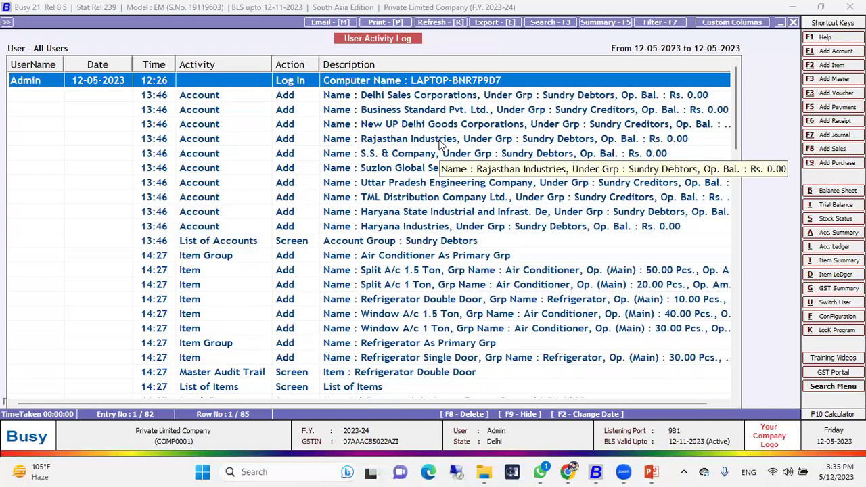
Step: View the Admin Log In entry's full description and try opening the following account entries
{"action": "key", "text": "Return"}
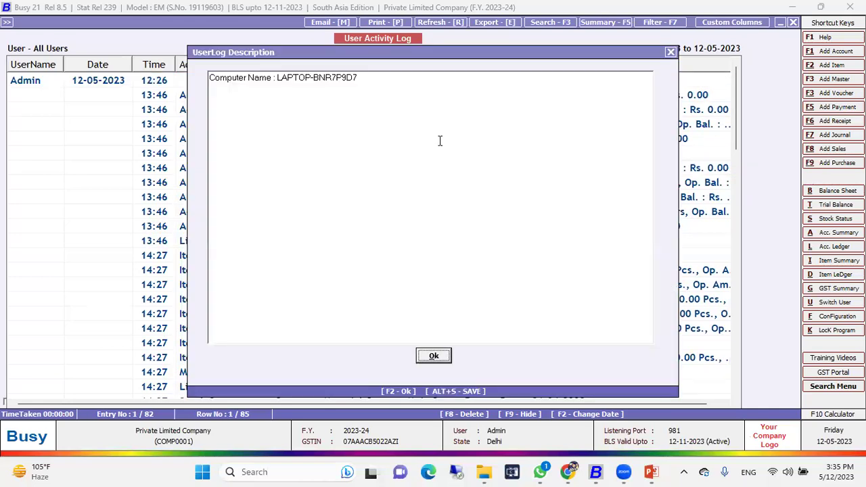
{"action": "key", "text": "Escape"}
{"action": "key", "text": "Down"}
{"action": "key", "text": "Return"}
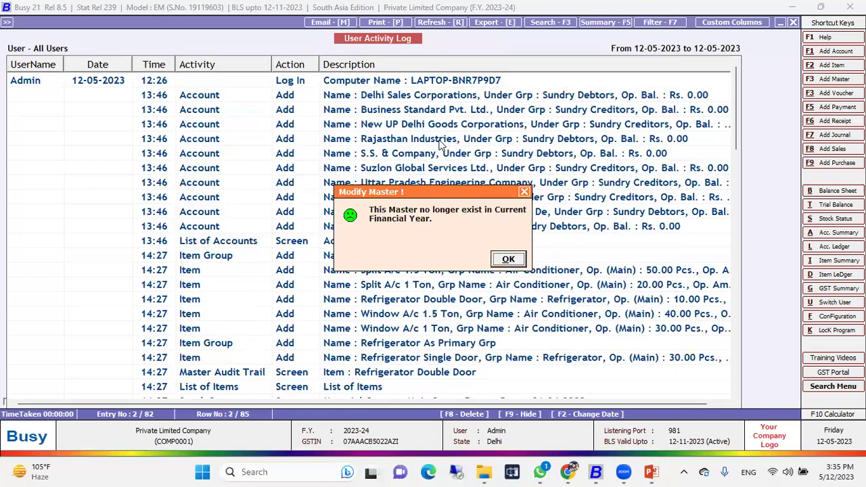
{"action": "key", "text": "Escape"}
{"action": "key", "text": "Down"}
Step: Open the Refrigerator item group record and the List of Accounts entry's full description
{"action": "key", "text": "Down"}
{"action": "key", "text": "Down"}
{"action": "key", "text": "Return"}
{"action": "key", "text": "Escape"}
{"action": "key", "text": "Down"}
{"action": "key", "text": "Down"}
{"action": "key", "text": "Down"}
{"action": "key", "text": "Down"}
{"action": "key", "text": "Down"}
{"action": "key", "text": "Down"}
{"action": "key", "text": "Down"}
{"action": "key", "text": "Down"}
{"action": "key", "text": "Down"}
{"action": "key", "text": "Down"}
{"action": "key", "text": "Down"}
{"action": "key", "text": "Down"}
{"action": "key", "text": "Down"}
{"action": "key", "text": "Down"}
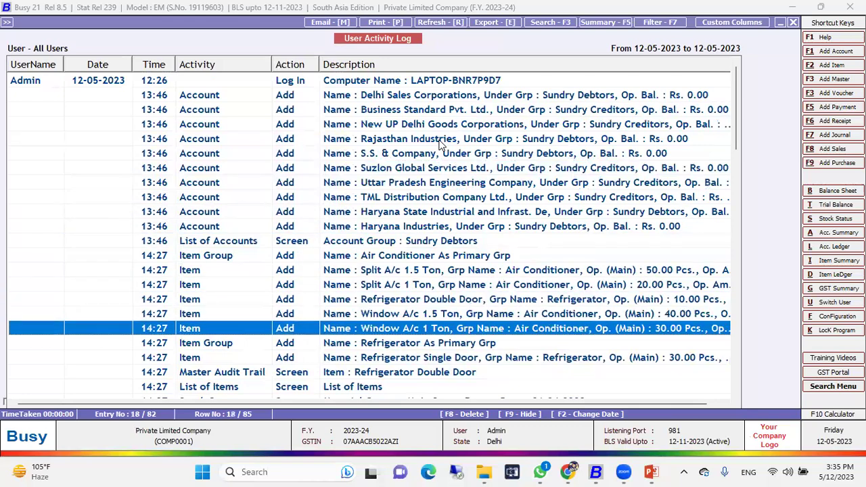
{"action": "key", "text": "Return"}
{"action": "key", "text": "Escape"}
{"action": "key", "text": "Up"}
{"action": "key", "text": "Up"}
{"action": "key", "text": "Up"}
{"action": "key", "text": "Up"}
{"action": "key", "text": "Up"}
{"action": "key", "text": "Up"}
{"action": "key", "text": "Up"}
{"action": "key", "text": "Return"}
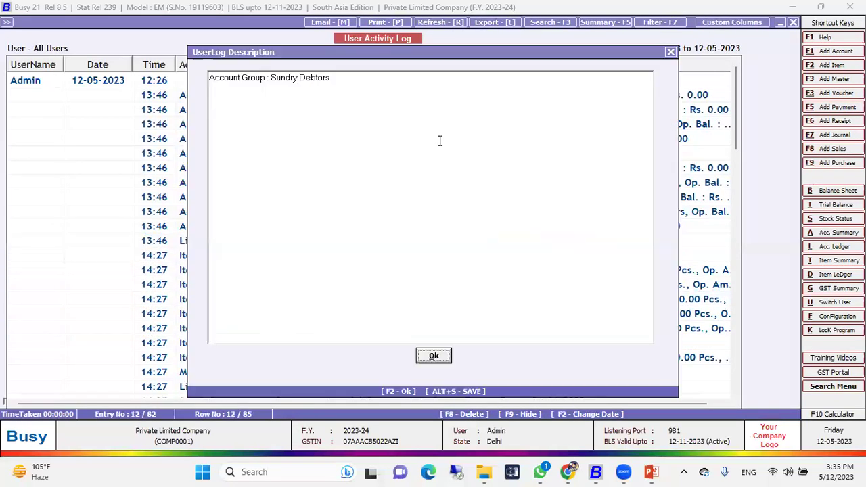
{"action": "key", "text": "Escape"}
{"action": "key", "text": "Down"}
{"action": "key", "text": "Down"}
{"action": "key", "text": "Down"}
{"action": "key", "text": "Down"}
{"action": "key", "text": "Down"}
{"action": "key", "text": "Down"}
{"action": "key", "text": "Down"}
{"action": "key", "text": "Down"}
{"action": "key", "text": "Down"}
{"action": "key", "text": "Down"}
{"action": "key", "text": "Down"}
{"action": "key", "text": "Down"}
{"action": "key", "text": "Down"}
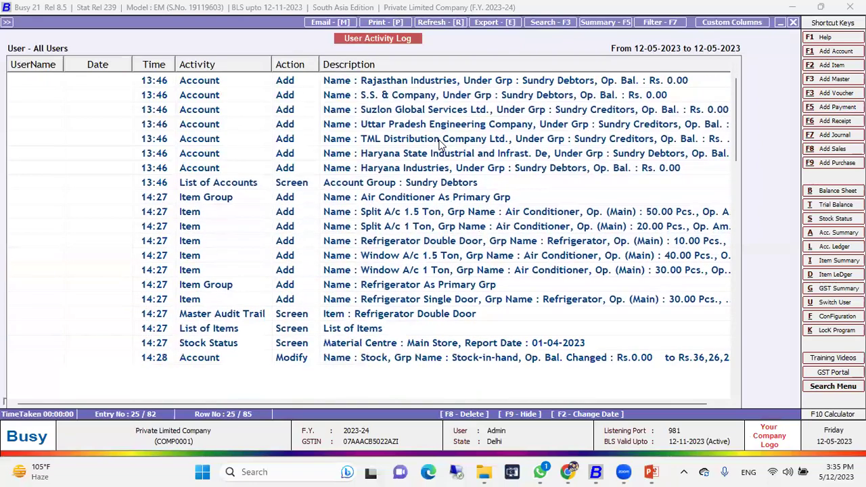
{"action": "key", "text": "Down"}
{"action": "key", "text": "Down"}
{"action": "key", "text": "Down"}
{"action": "key", "text": "Down"}
{"action": "key", "text": "Down"}
{"action": "key", "text": "Down"}
{"action": "key", "text": "Down"}
{"action": "key", "text": "Down"}
{"action": "key", "text": "Down"}
{"action": "key", "text": "Down"}
{"action": "key", "text": "Down"}
{"action": "key", "text": "Down"}
{"action": "key", "text": "Down"}
{"action": "key", "text": "Down"}
{"action": "key", "text": "Down"}
{"action": "key", "text": "Down"}
{"action": "key", "text": "Down"}
{"action": "key", "text": "Down"}
{"action": "key", "text": "Down"}
{"action": "key", "text": "Down"}
{"action": "key", "text": "Down"}
{"action": "key", "text": "Down"}
{"action": "key", "text": "Down"}
{"action": "key", "text": "Down"}
{"action": "key", "text": "Down"}
{"action": "key", "text": "Down"}
{"action": "key", "text": "Down"}
{"action": "key", "text": "Down"}
{"action": "key", "text": "Down"}
{"action": "key", "text": "Down"}
{"action": "key", "text": "Down"}
{"action": "key", "text": "Down"}
{"action": "key", "text": "Down"}
{"action": "key", "text": "Down"}
{"action": "key", "text": "Down"}
{"action": "key", "text": "Down"}
{"action": "key", "text": "Down"}
{"action": "key", "text": "Down"}
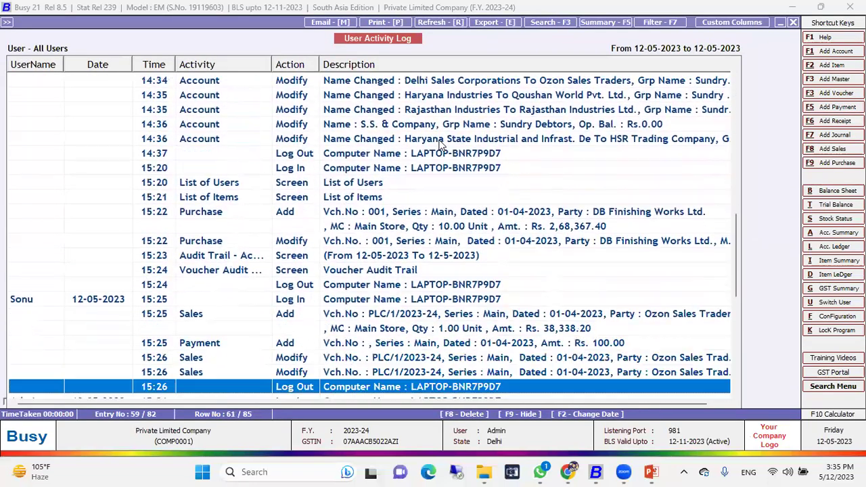
Step: Restart the User Activity Log with Monu as the selected user
{"action": "key", "text": "Up"}
{"action": "key", "text": "Up"}
{"action": "key", "text": "Up"}
{"action": "key", "text": "Up"}
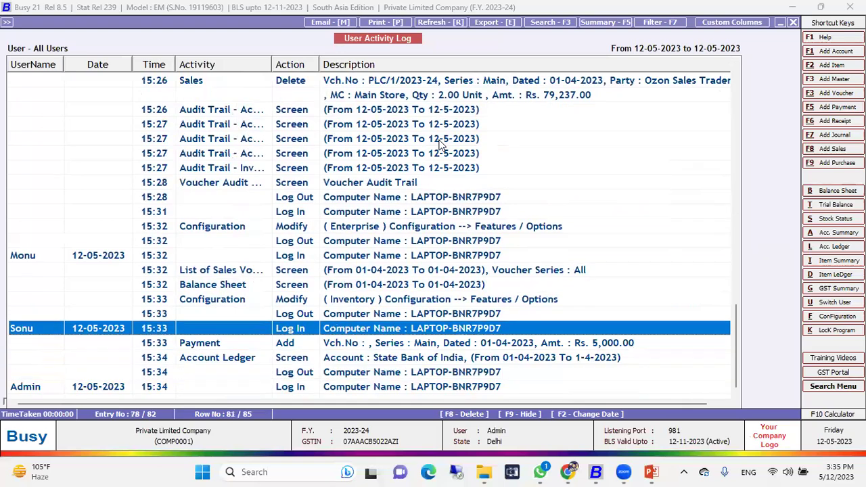
{"action": "key", "text": "Escape"}
{"action": "key", "text": "Up"}
{"action": "key", "text": "Return"}
{"action": "key", "text": "Return"}
{"action": "key", "text": "Return"}
{"action": "key", "text": "Return"}
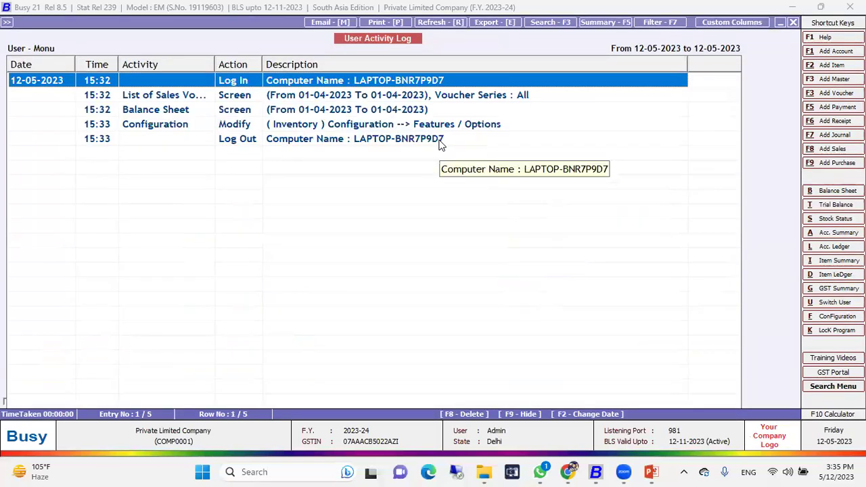
Step: Widen the Activity column and review Monu's entries, viewing the Configuration entry's description
{"action": "left_click_drag", "start_coordinate": [216, 62], "coordinate": [233, 66]}
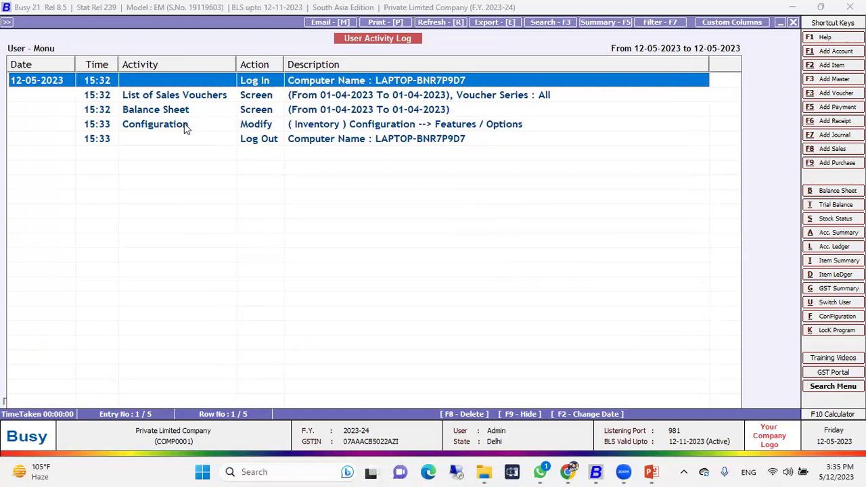
{"action": "left_click", "coordinate": [210, 141]}
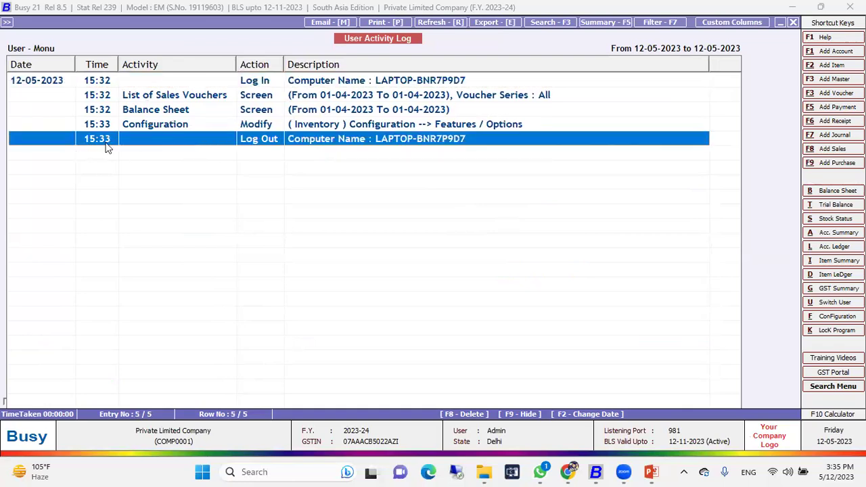
{"action": "left_click", "coordinate": [250, 98]}
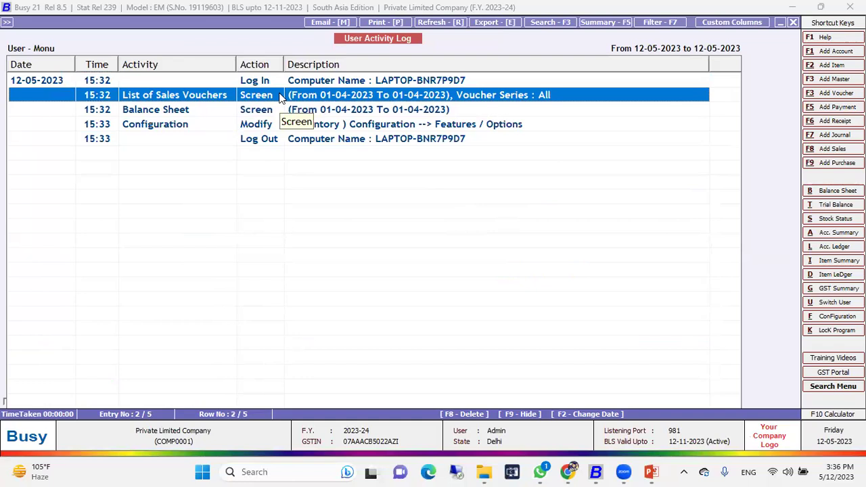
{"action": "key", "text": "Down"}
{"action": "key", "text": "Down"}
{"action": "key", "text": "Return"}
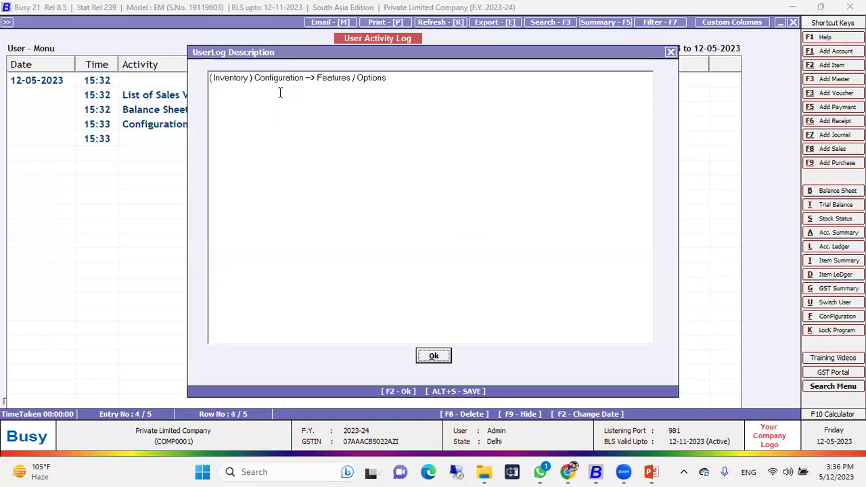
{"action": "key", "text": "Escape"}
{"action": "key", "text": "Up"}
{"action": "key", "text": "Up"}
{"action": "key", "text": "Up"}
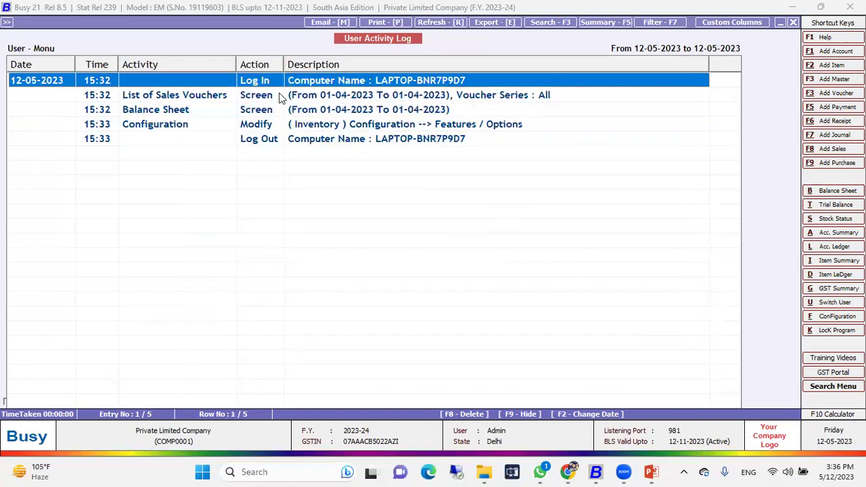
{"action": "key", "text": "Down"}
{"action": "key", "text": "Down"}
{"action": "key", "text": "Down"}
{"action": "key", "text": "Up"}
{"action": "key", "text": "Up"}
{"action": "key", "text": "Up"}
Step: Reload the User Activity Log for user Sonu
{"action": "key", "text": "Escape"}
{"action": "key", "text": "Down"}
{"action": "key", "text": "Return"}
{"action": "key", "text": "F2"}
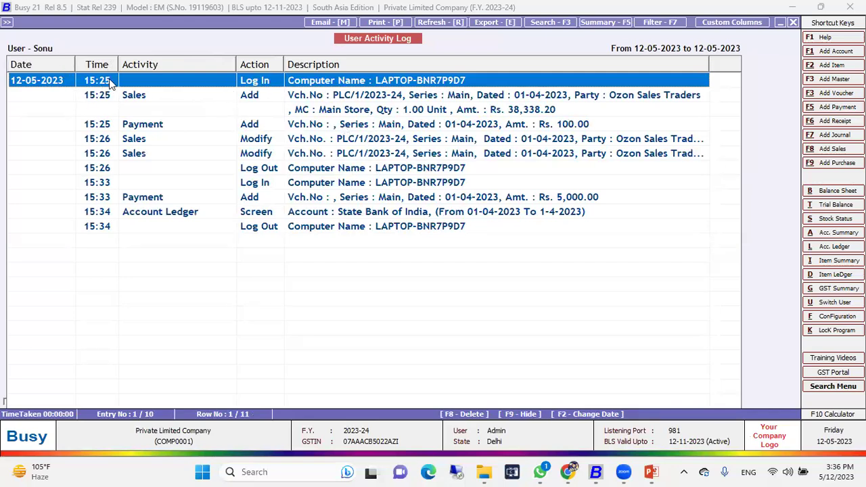
Step: Select Sonu's Log Out, Sales Add, Sales Modify and Payment entries in turn
{"action": "left_click", "coordinate": [233, 228]}
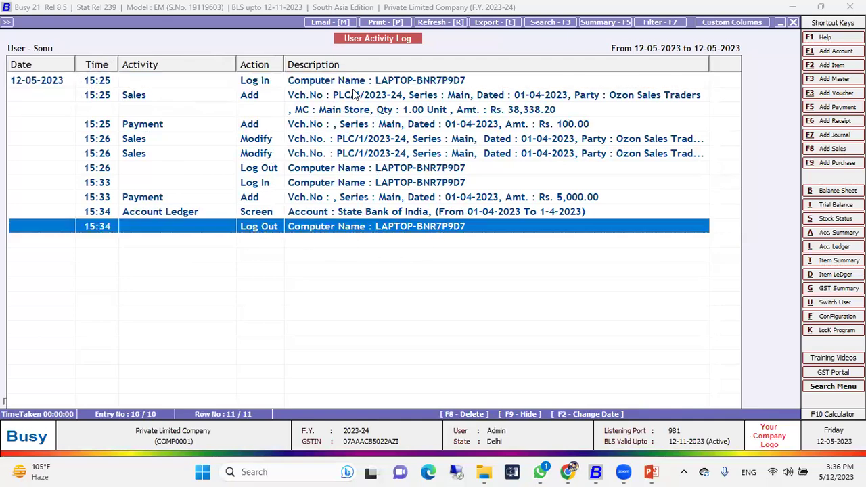
{"action": "left_click", "coordinate": [336, 142]}
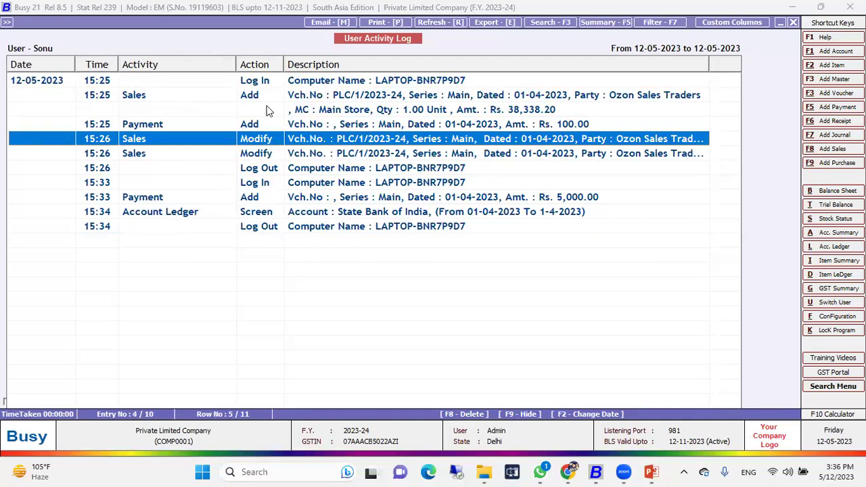
{"action": "left_click", "coordinate": [170, 110]}
{"action": "left_click", "coordinate": [151, 128]}
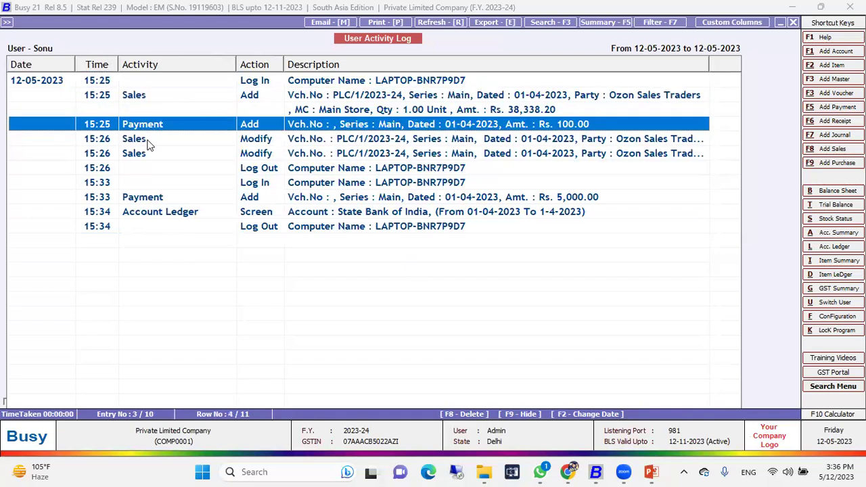
{"action": "left_click", "coordinate": [259, 155]}
{"action": "left_click", "coordinate": [259, 198]}
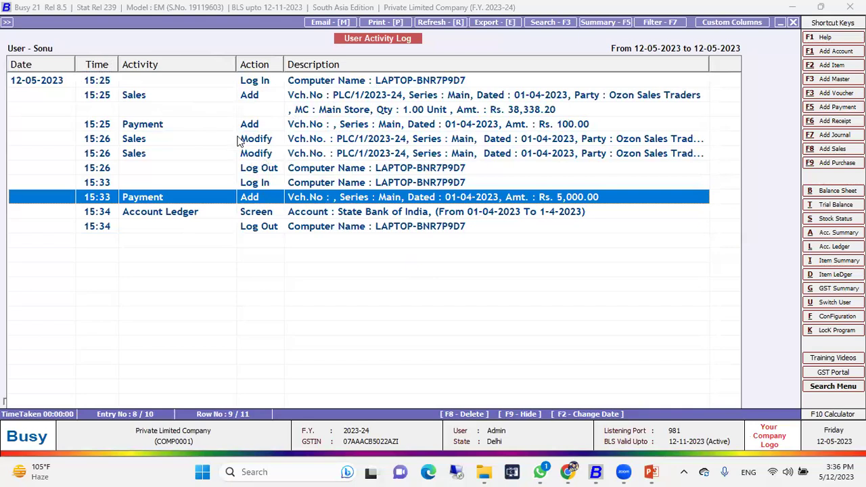
Step: Close Sonu's log and open the Event Log for All Users, 12-05-2023 to 12-05-2023
{"action": "key", "text": "Escape"}
{"action": "key", "text": "Escape"}
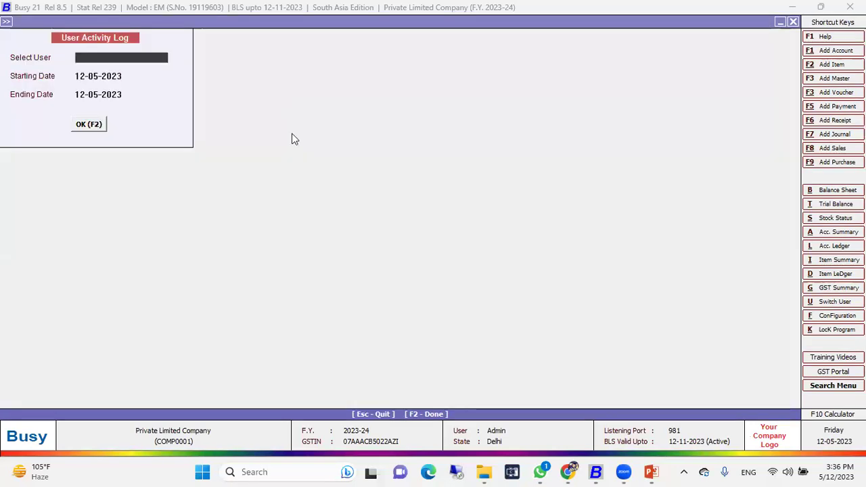
{"action": "key", "text": "Up"}
{"action": "key", "text": "Up"}
{"action": "key", "text": "Up"}
{"action": "key", "text": "Up"}
{"action": "key", "text": "Up"}
{"action": "key", "text": "Up"}
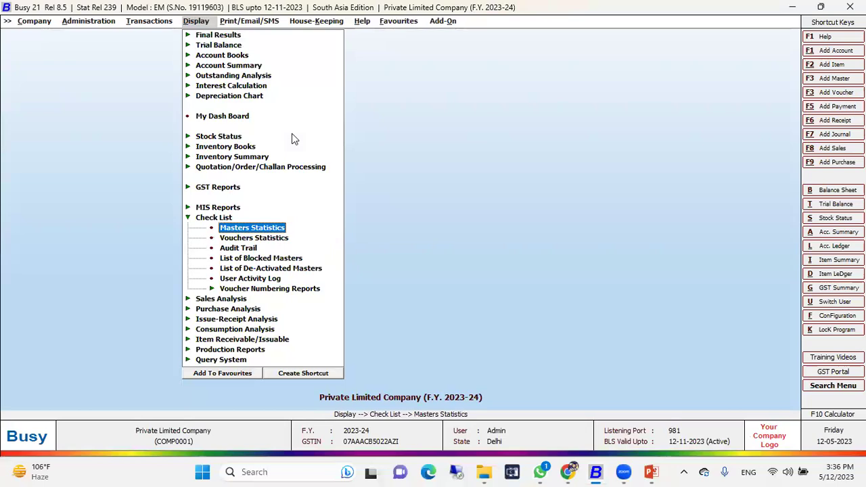
{"action": "key", "text": "Left"}
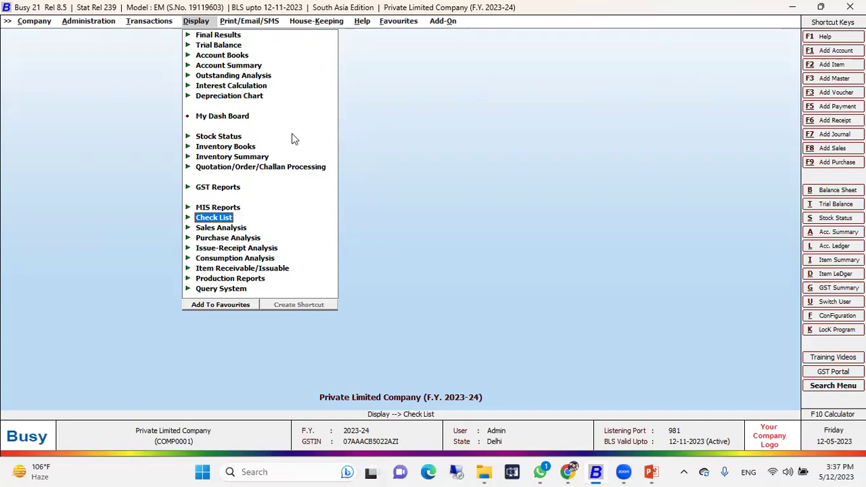
{"action": "key", "text": "Return"}
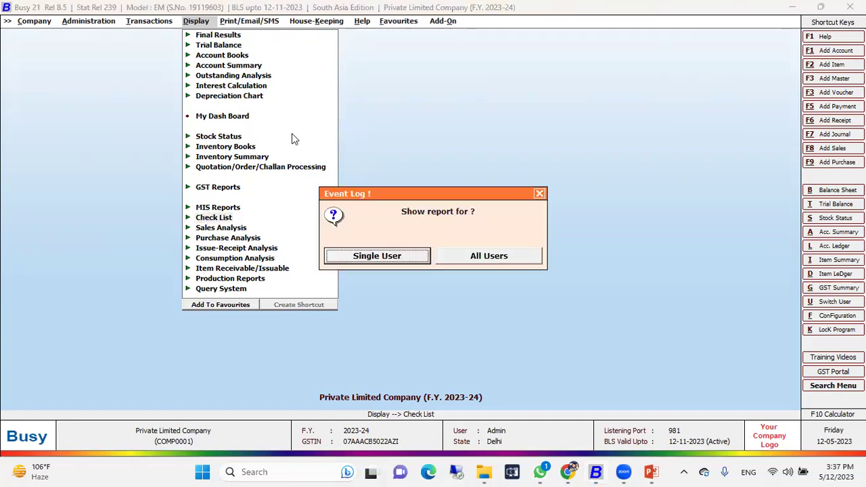
{"action": "key", "text": "Right"}
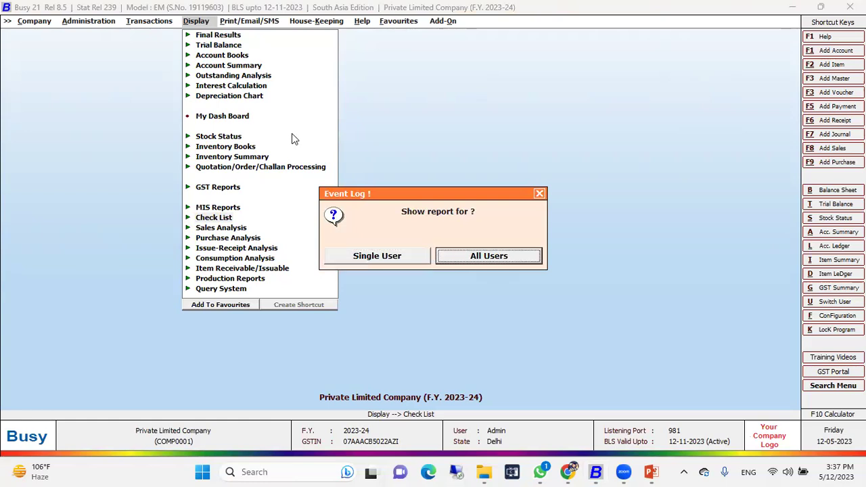
{"action": "key", "text": "Return"}
{"action": "key", "text": "Return"}
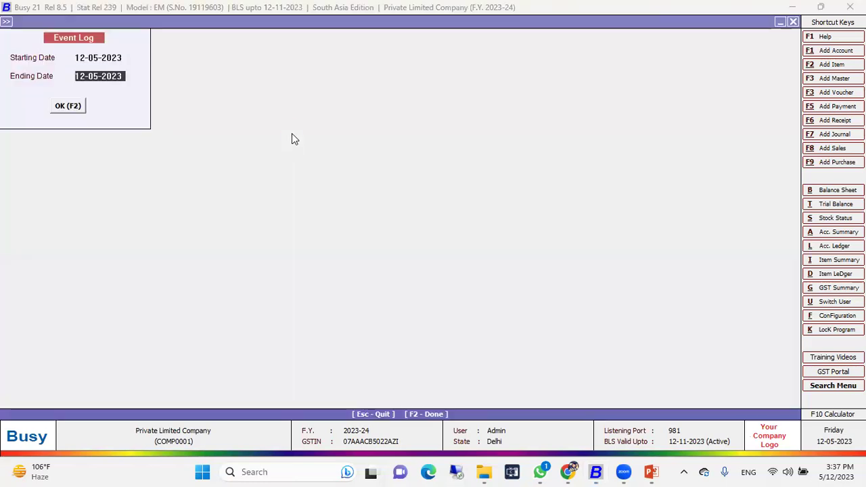
{"action": "key", "text": "Return"}
{"action": "key", "text": "Return"}
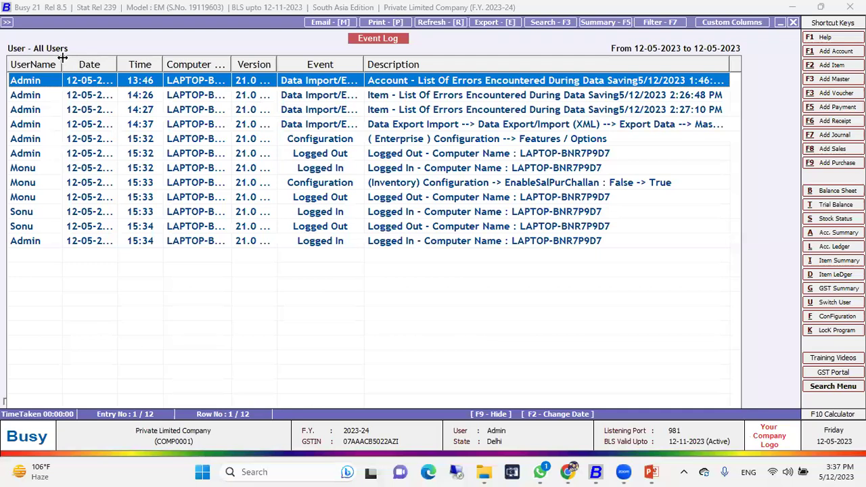
Step: View full descriptions of the second event, Sonu's 15:33 login and the Data Export entry
{"action": "key", "text": "Down"}
{"action": "key", "text": "Return"}
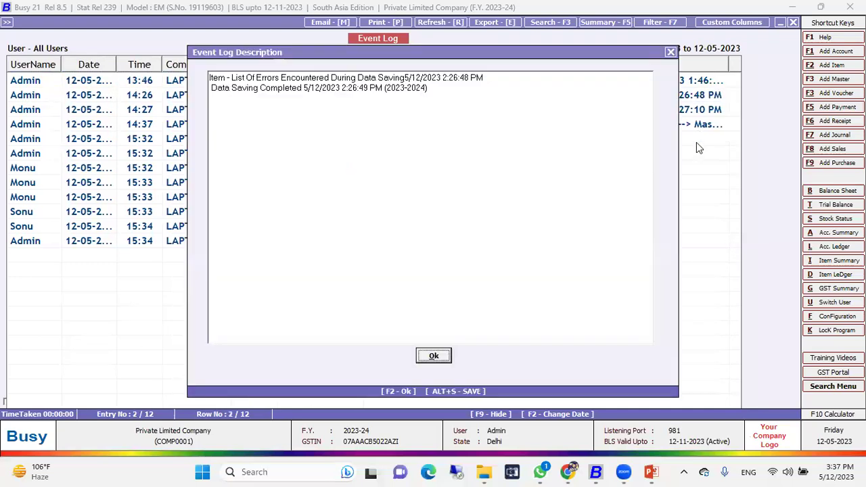
{"action": "left_click", "coordinate": [671, 52]}
{"action": "left_click", "coordinate": [488, 211]}
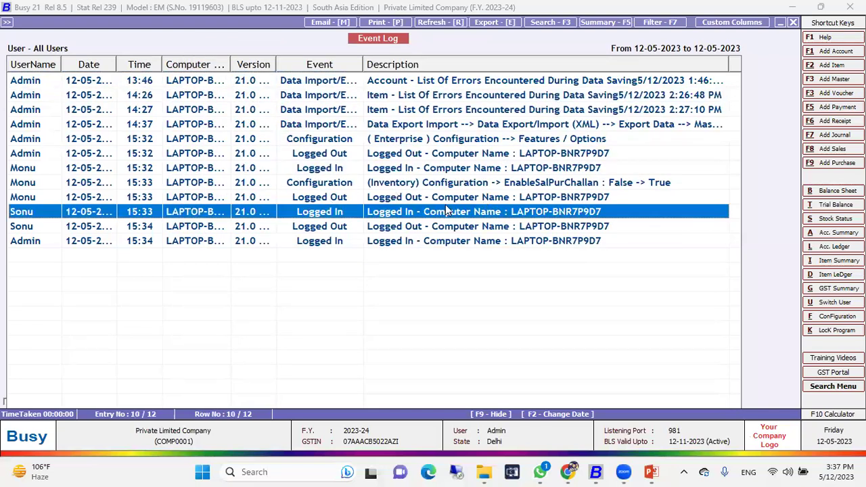
{"action": "double_click", "coordinate": [444, 214]}
{"action": "key", "text": "Escape"}
{"action": "key", "text": "Up"}
{"action": "key", "text": "Up"}
{"action": "key", "text": "Up"}
{"action": "key", "text": "Up"}
{"action": "key", "text": "Up"}
{"action": "key", "text": "Up"}
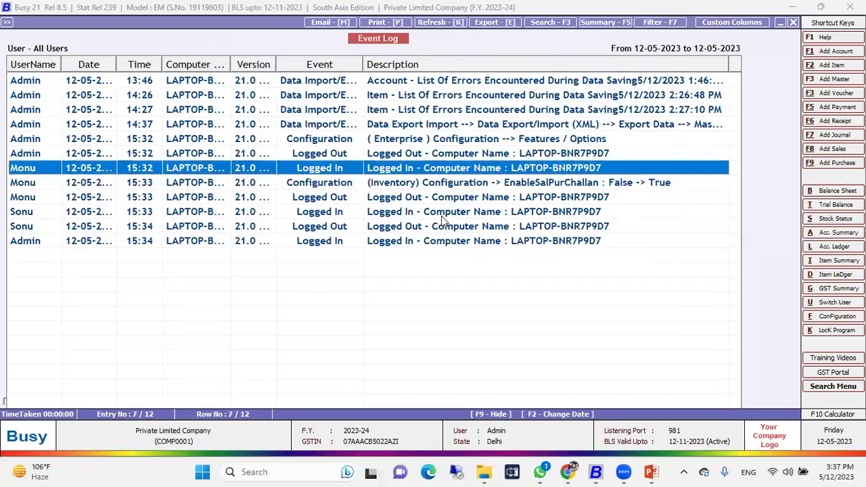
{"action": "key", "text": "Return"}
{"action": "key", "text": "Escape"}
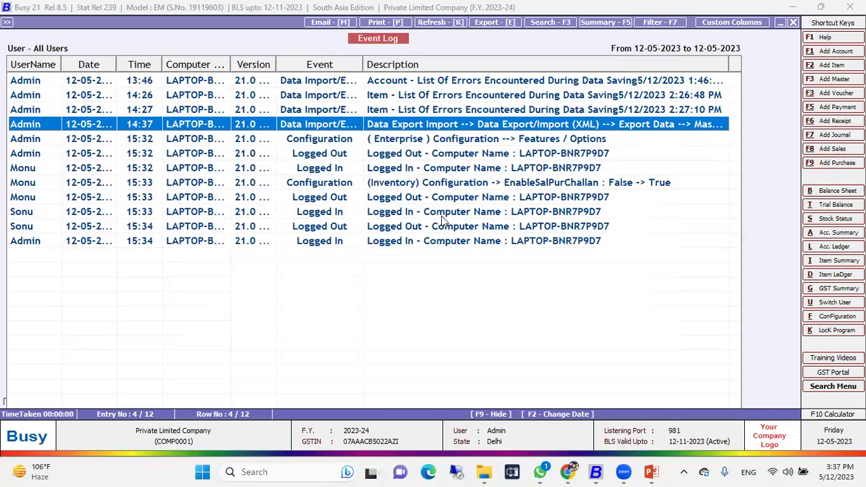
Step: Close the Event Log and return to the PowerPoint slide show
{"action": "key", "text": "Escape"}
{"action": "key", "text": "Escape"}
{"action": "key", "text": "Escape"}
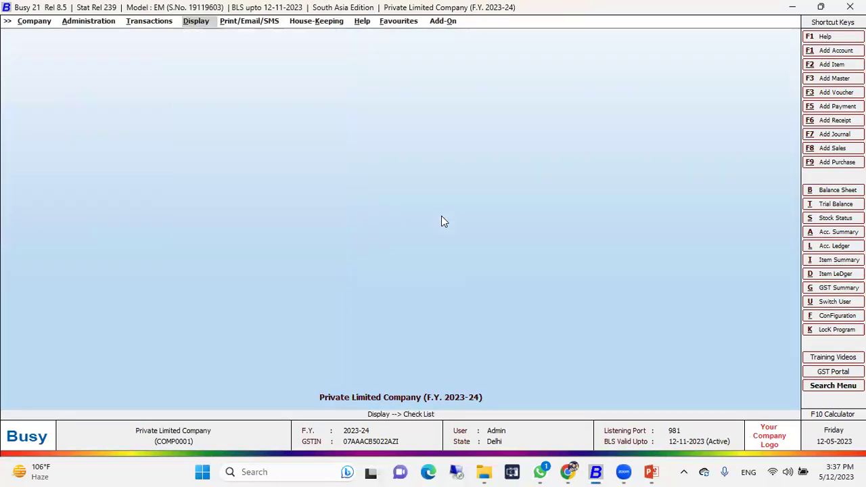
{"action": "key", "text": "Left"}
{"action": "key", "text": "Left"}
{"action": "key", "text": "Left"}
{"action": "key", "text": "Right"}
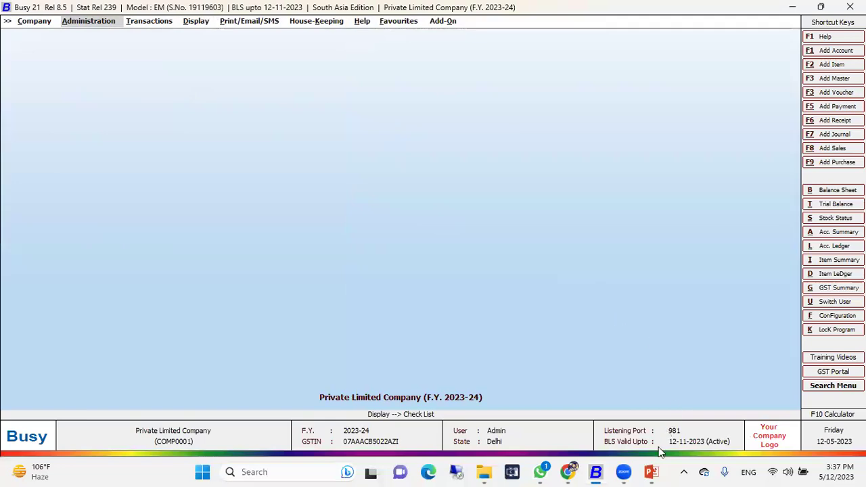
{"action": "mouse_move", "coordinate": [651, 472]}
{"action": "left_click", "coordinate": [699, 411]}
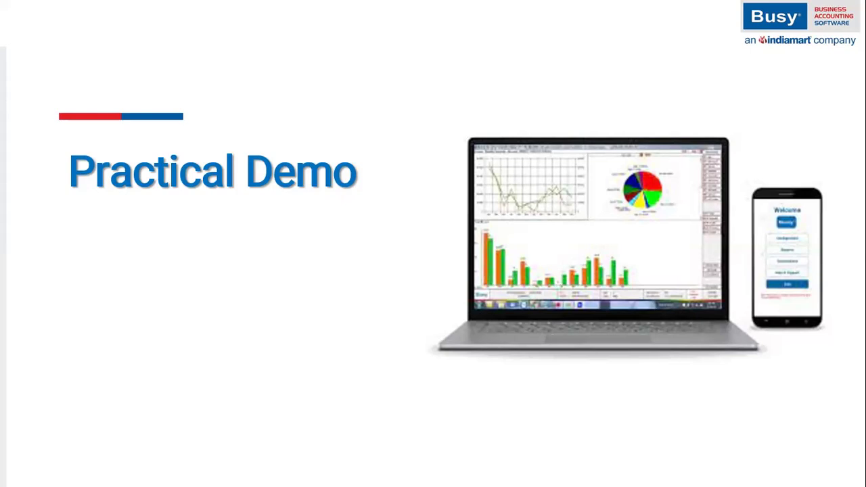
Step: Advance to the Q&A slide and reveal the Audit Trail in Basic Edition answer
{"action": "key", "text": "Right"}
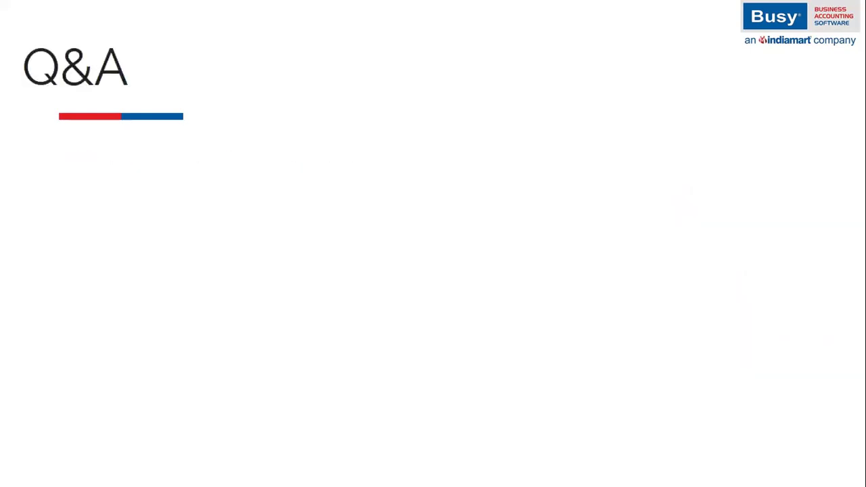
{"action": "key", "text": "Right"}
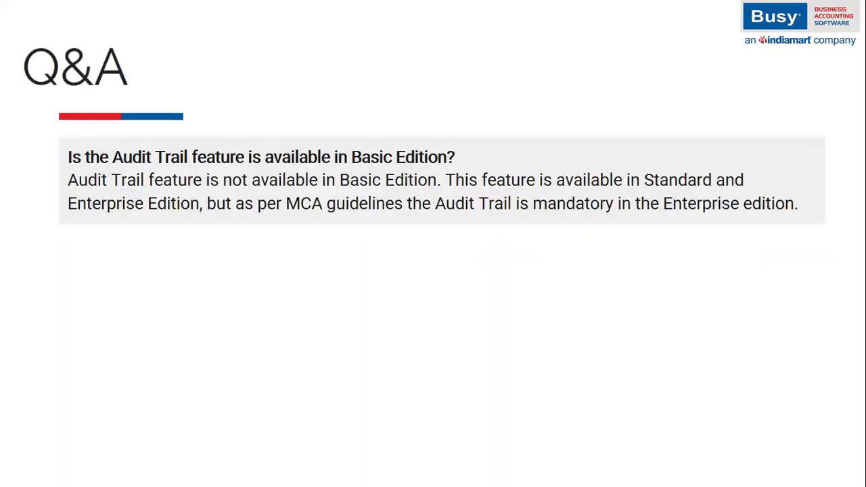